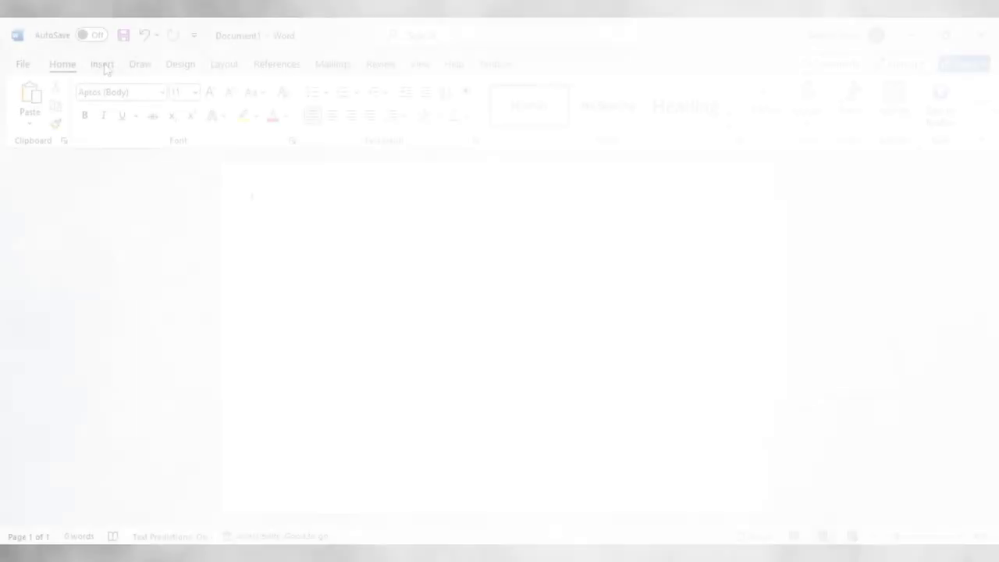
# Draw a teal rectangle bar across the page bottom, flush with the edges, 1.09" tall and 17.52" wide.
pyautogui.click(104, 65)
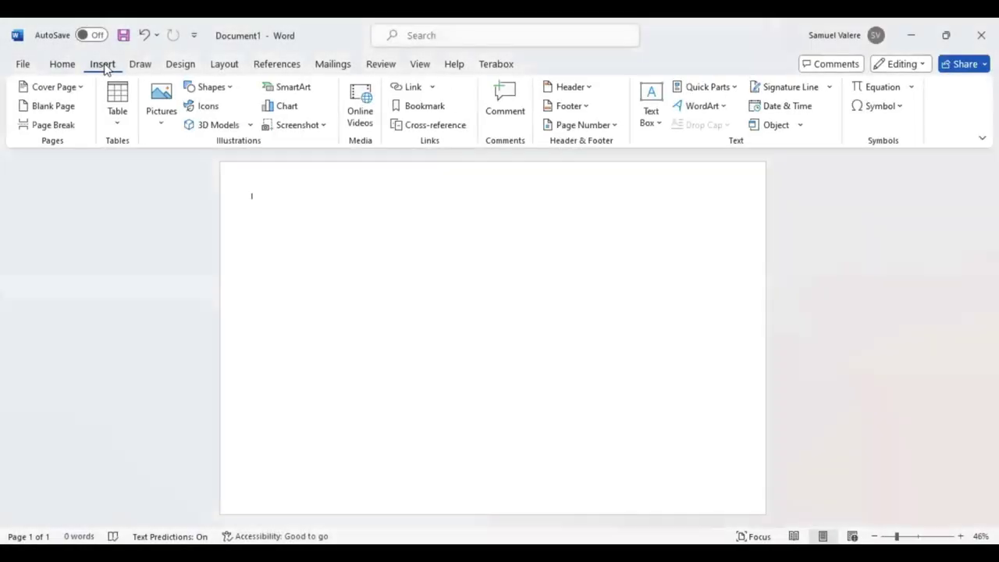
pyautogui.click(230, 91)
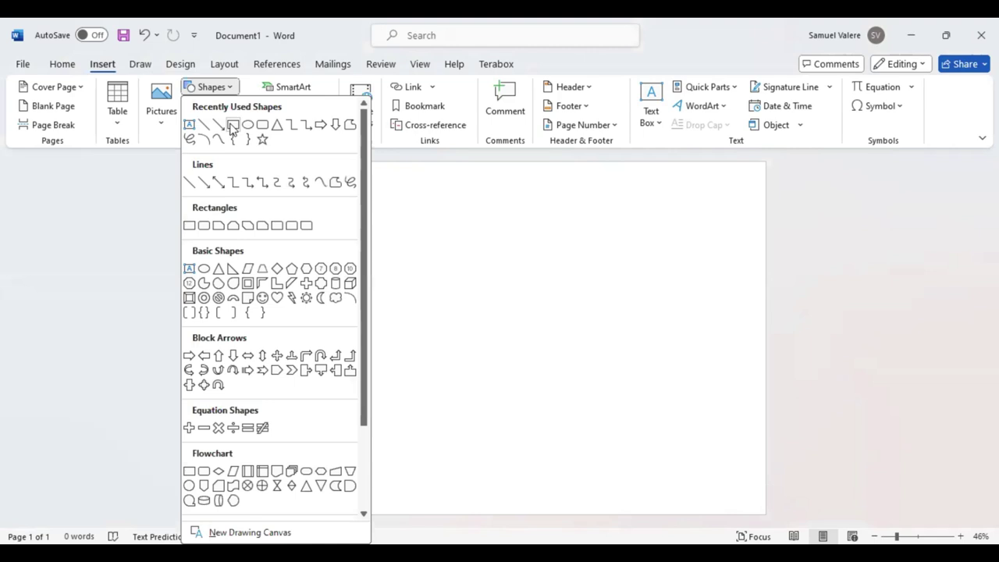
pyautogui.click(233, 125)
pyautogui.moveTo(229, 460); pyautogui.dragTo(791, 503)
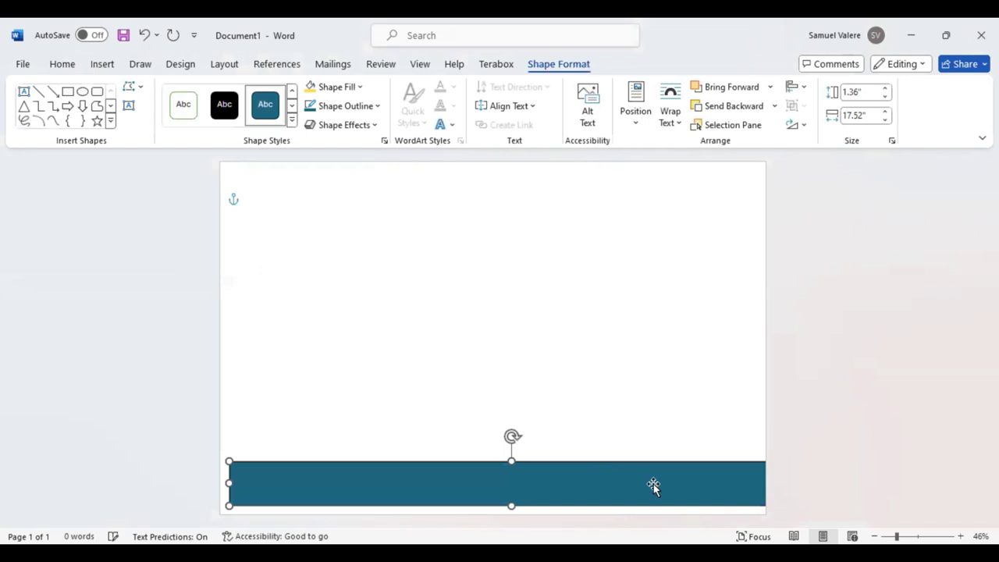
pyautogui.moveTo(638, 487)
pyautogui.mouseDown()
pyautogui.moveTo(618, 489)
pyautogui.moveTo(645, 493)
pyautogui.mouseUp()
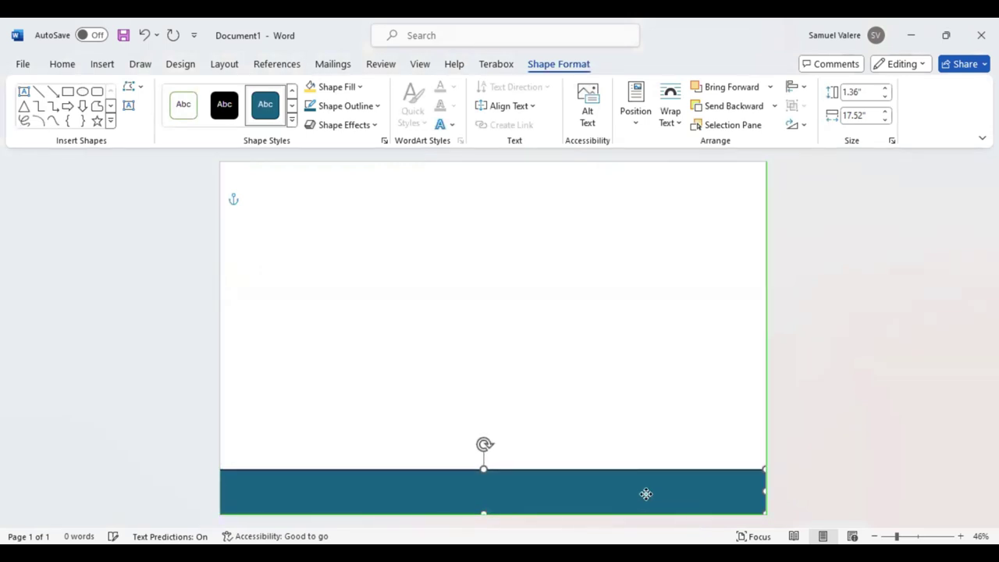
pyautogui.moveTo(644, 494); pyautogui.dragTo(645, 496)
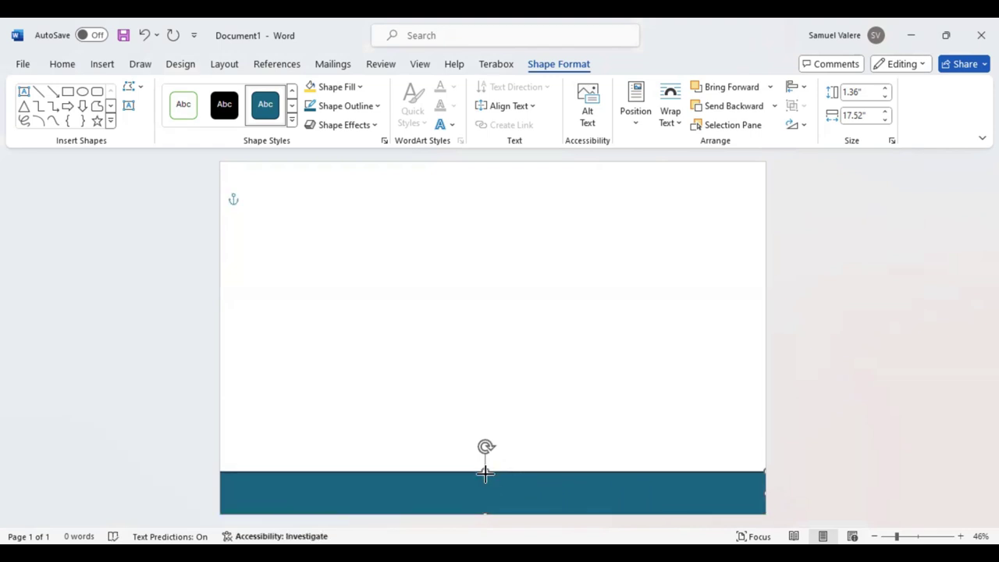
pyautogui.moveTo(485, 472); pyautogui.dragTo(484, 480)
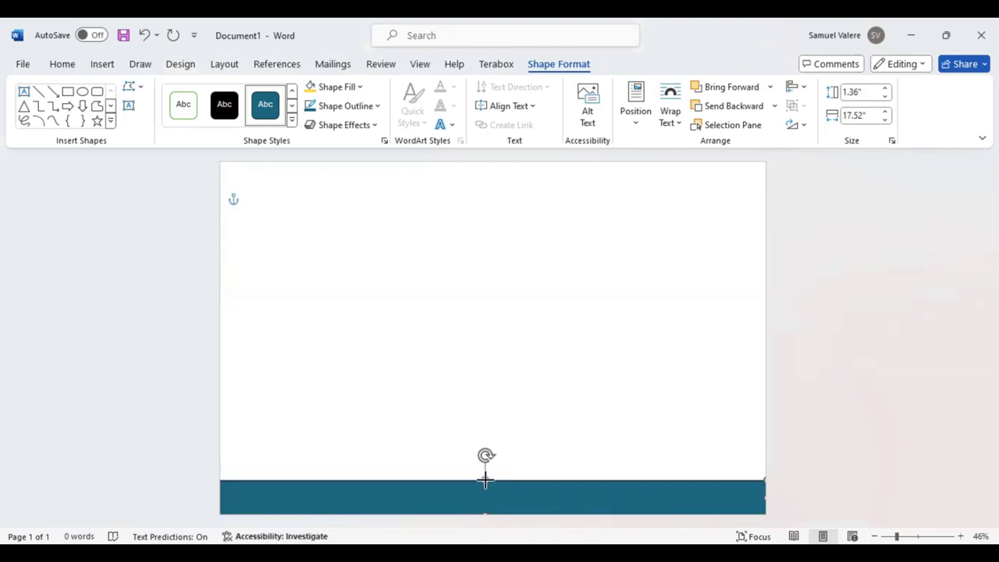
# Fill the bottom bar yellow, remove its outline, and nudge it slightly right and down.
pyautogui.click(361, 88)
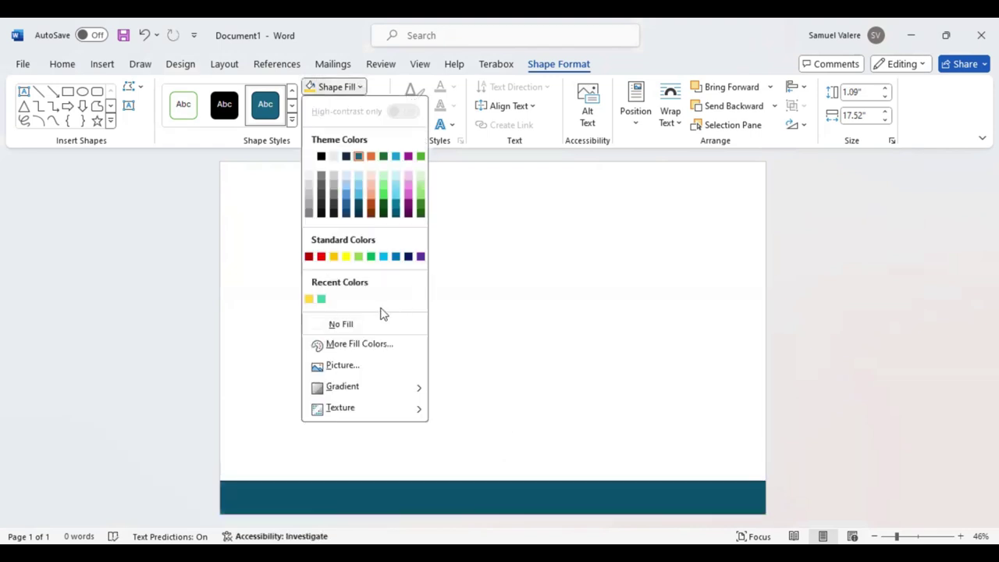
pyautogui.click(309, 299)
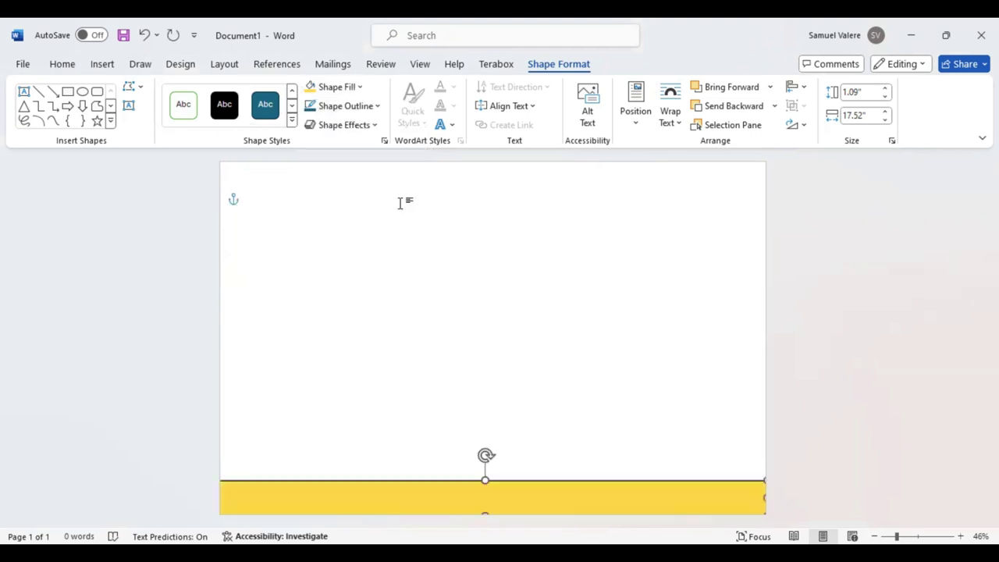
pyautogui.click(378, 106)
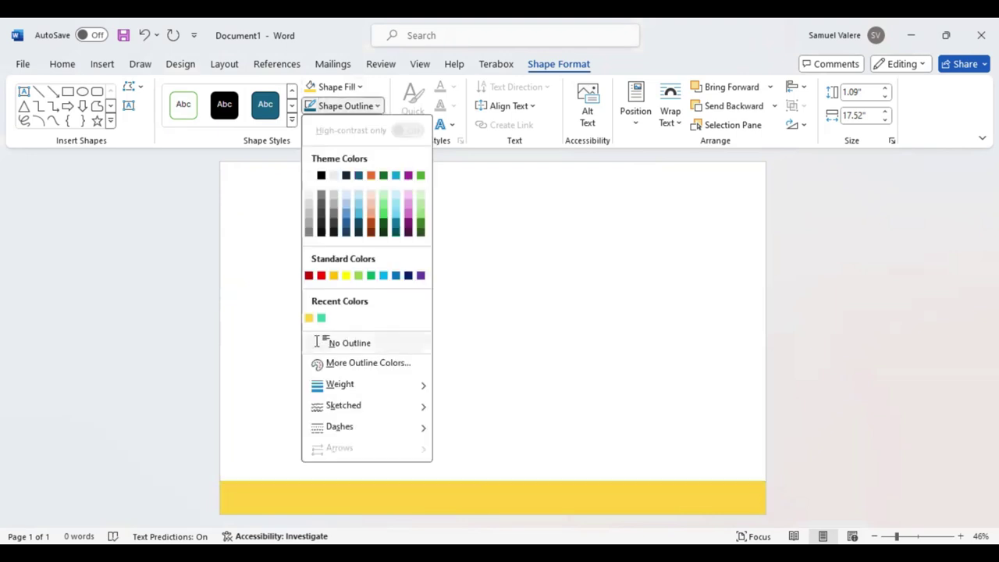
pyautogui.click(318, 345)
pyautogui.press('Right')
pyautogui.press('Right')
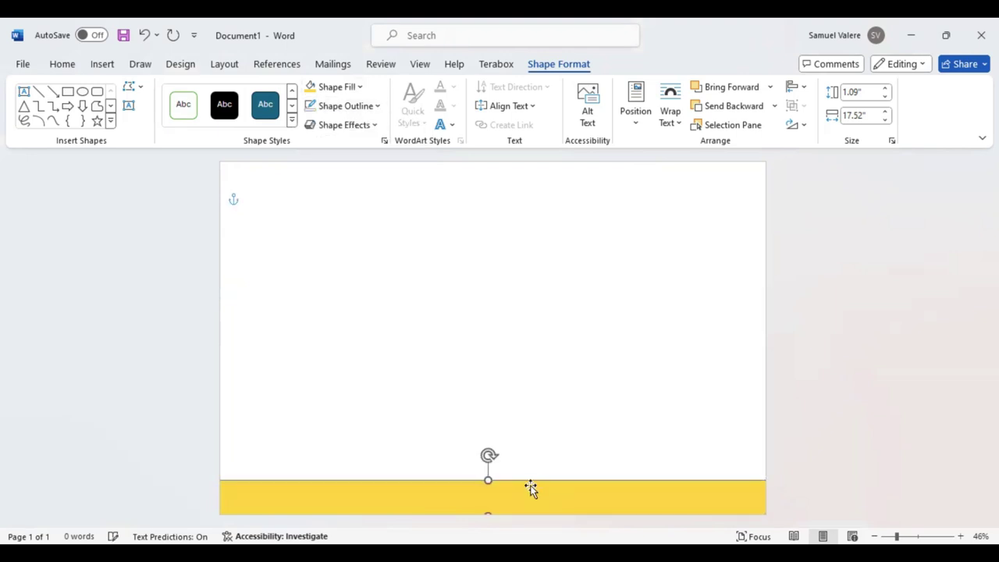
pyautogui.press('Right')
pyautogui.press('Down')
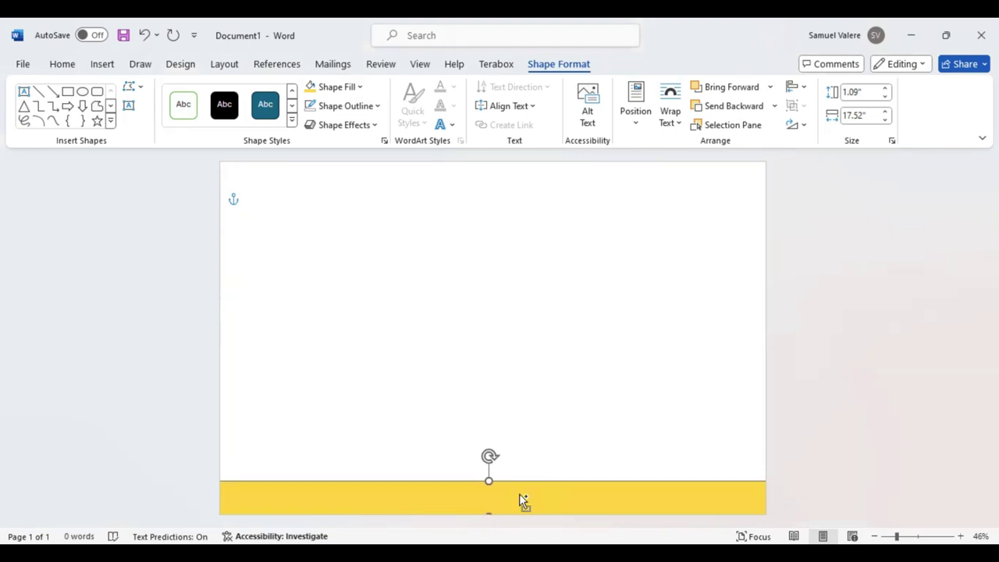
# Copy the yellow bar to the top edge of the page.
pyautogui.moveTo(521, 500)
pyautogui.mouseDown()
pyautogui.moveTo(545, 207)
pyautogui.moveTo(528, 174)
pyautogui.mouseUp()
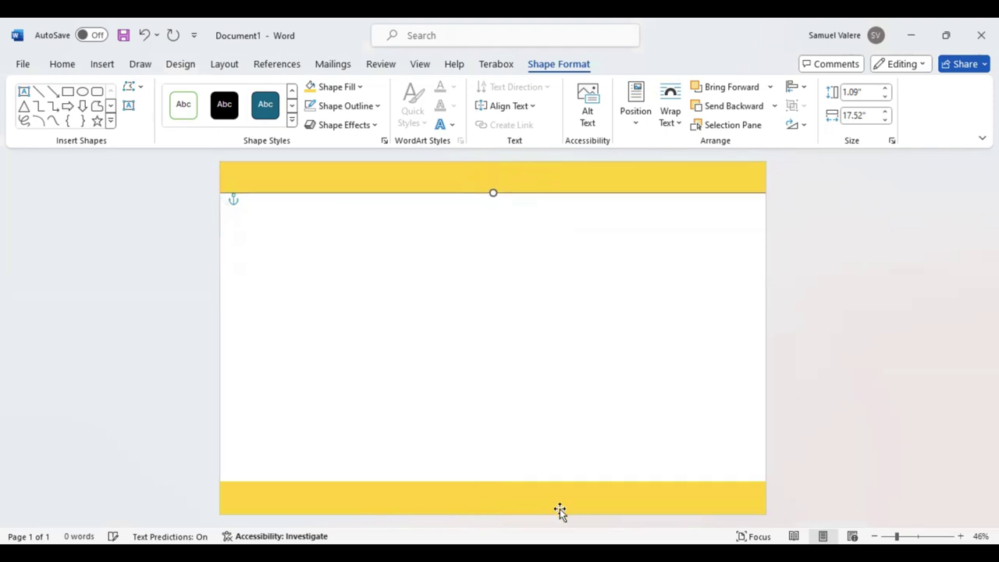
pyautogui.click(554, 499)
pyautogui.click(506, 181)
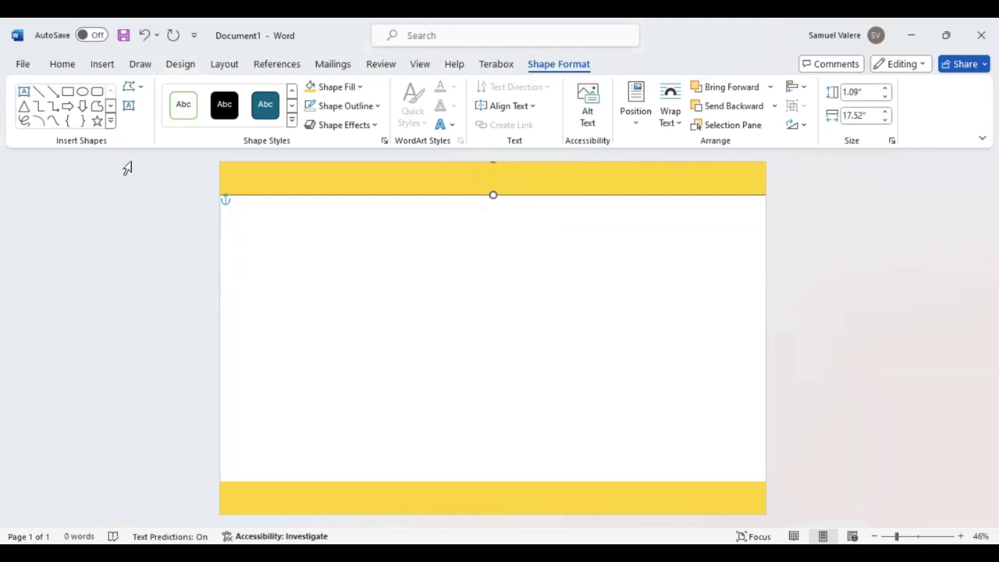
# Draw a 1.73" by 5.7" teal rectangle over the bottom-left of the yellow bar, flush left.
pyautogui.click(67, 92)
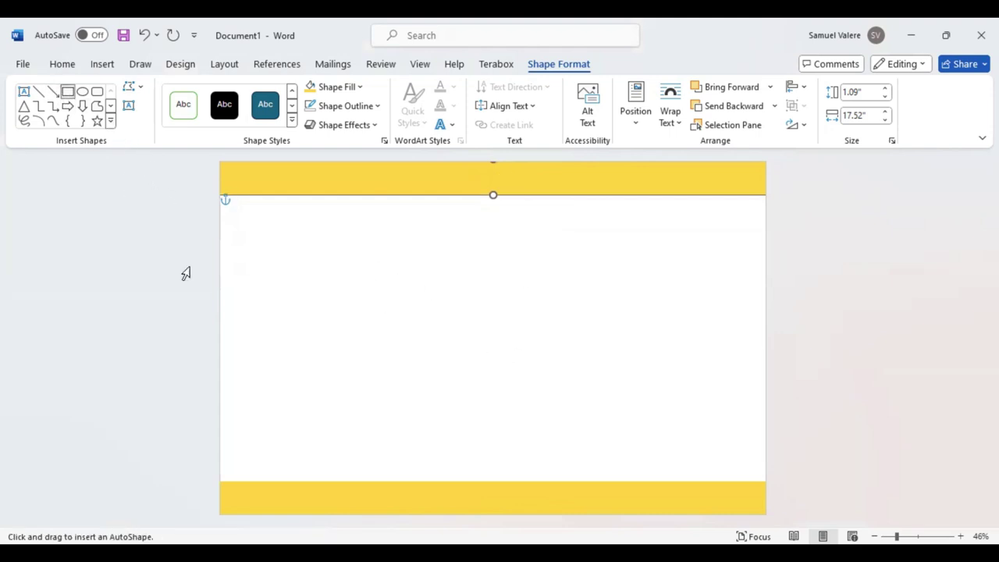
pyautogui.moveTo(228, 457); pyautogui.dragTo(360, 512)
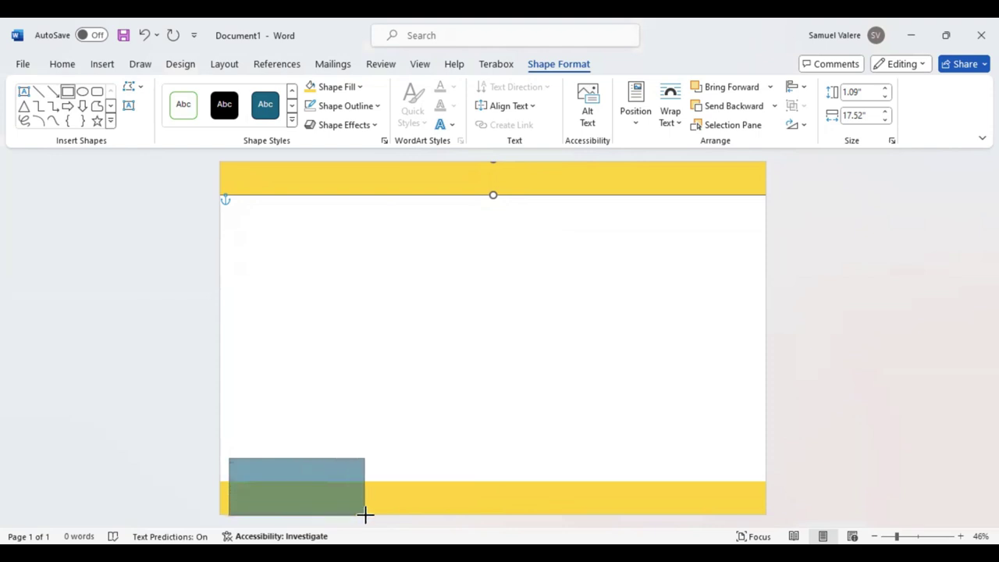
pyautogui.moveTo(360, 512); pyautogui.dragTo(381, 513)
pyautogui.moveTo(318, 483); pyautogui.dragTo(312, 485)
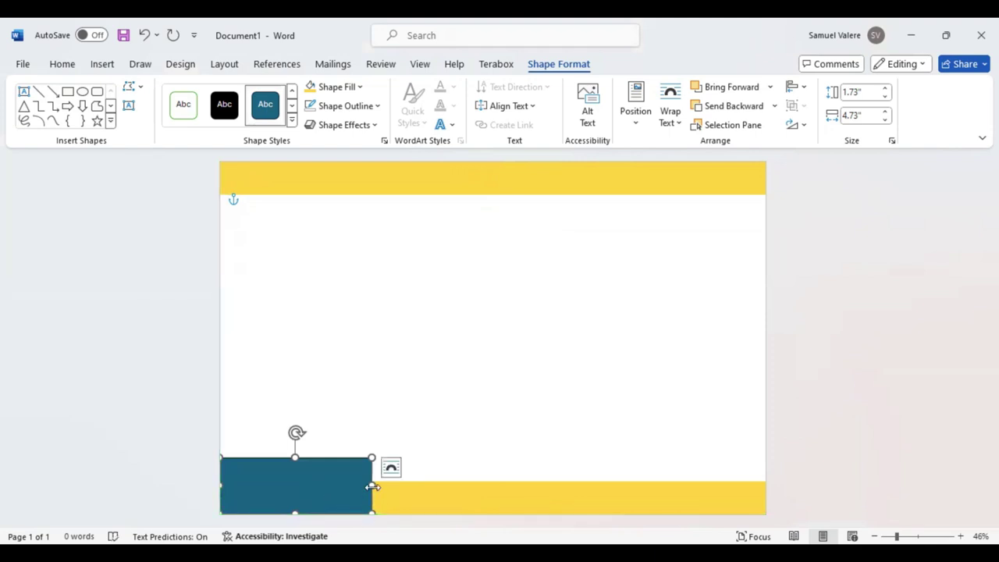
pyautogui.moveTo(372, 485); pyautogui.dragTo(401, 487)
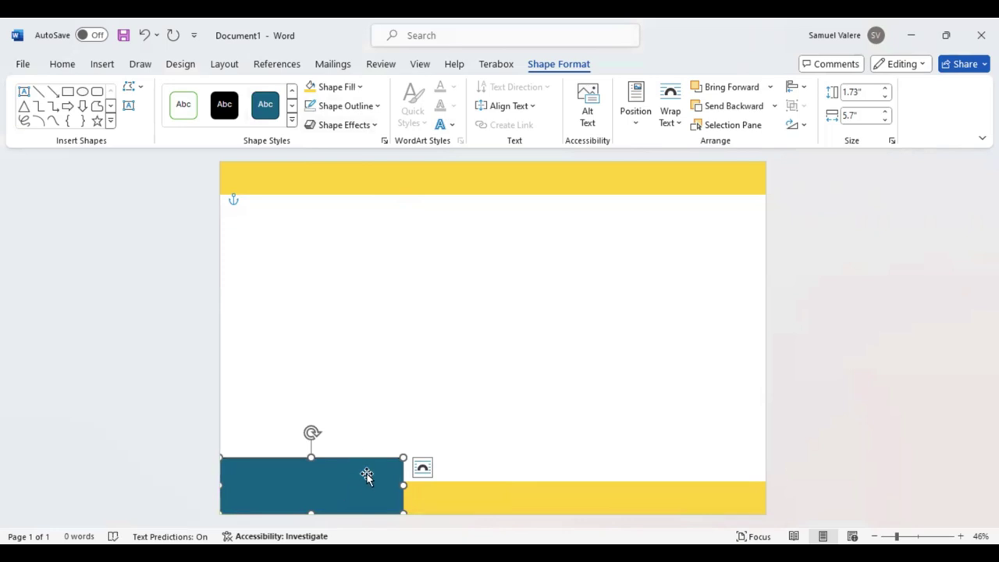
# Drag the teal rectangle's top-right point left with Edit Points to slant its right edge.
pyautogui.rightClick(367, 473)
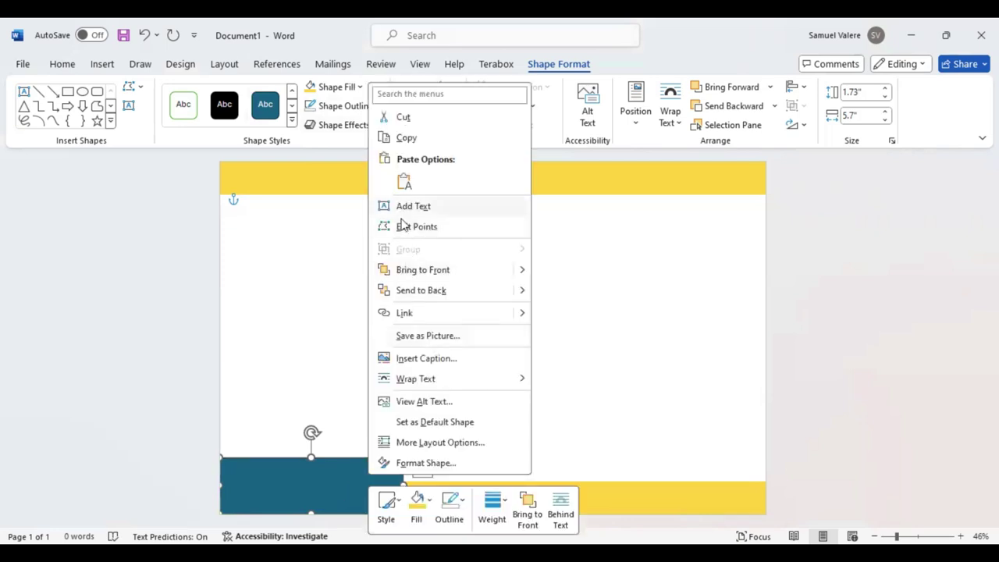
pyautogui.press('Escape')
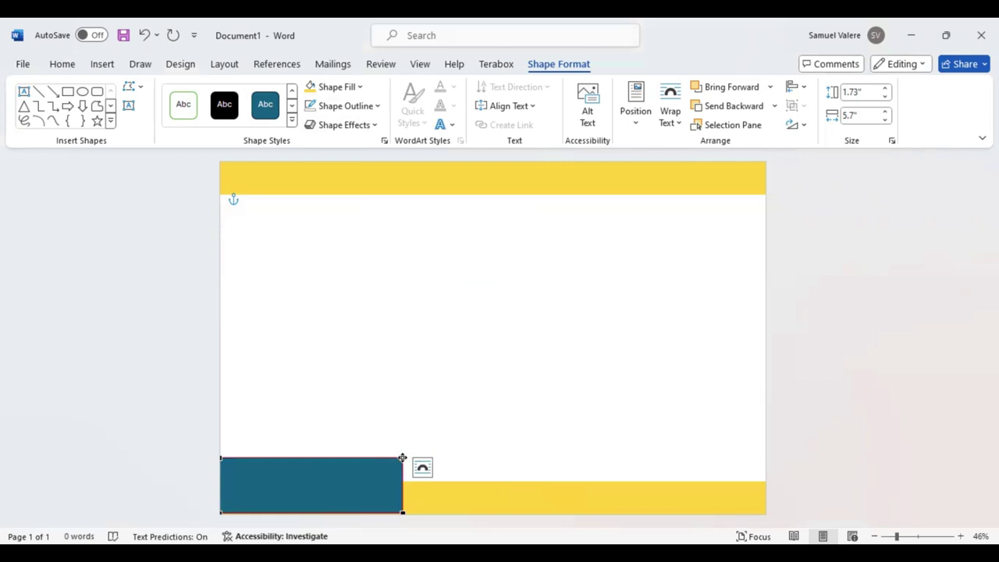
pyautogui.moveTo(398, 459); pyautogui.dragTo(341, 457)
pyautogui.moveTo(343, 459); pyautogui.dragTo(344, 458)
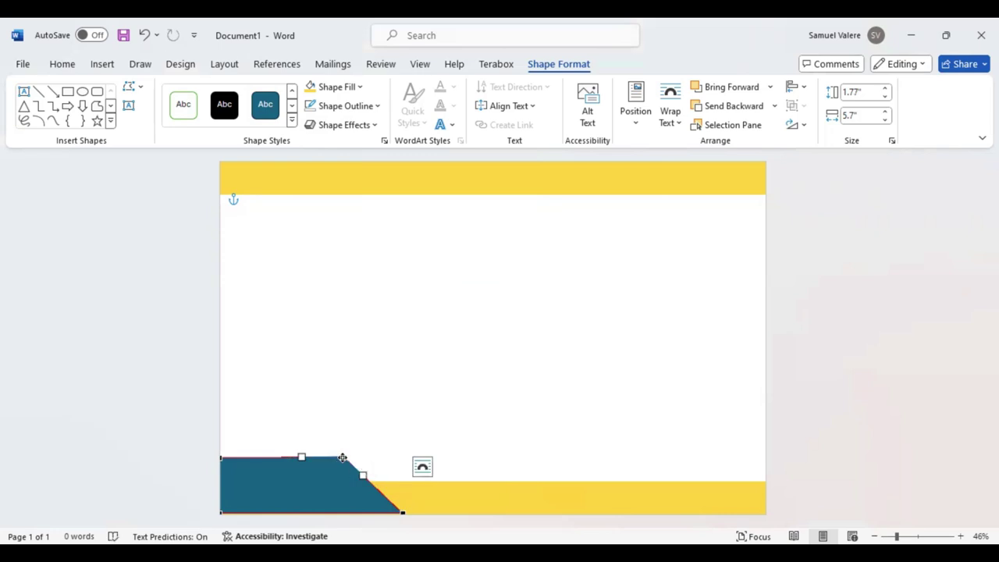
pyautogui.moveTo(342, 458); pyautogui.dragTo(343, 459)
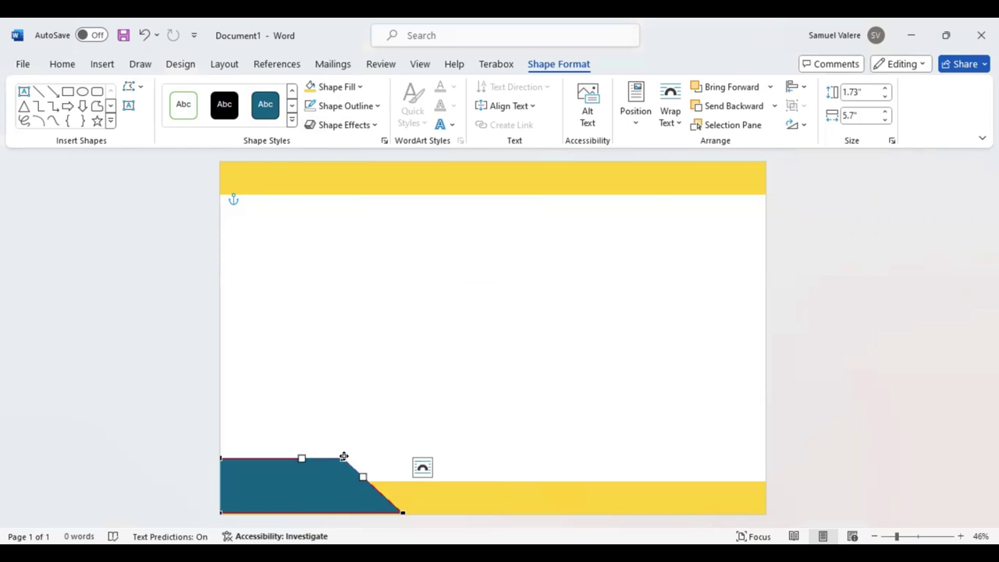
pyautogui.click(427, 409)
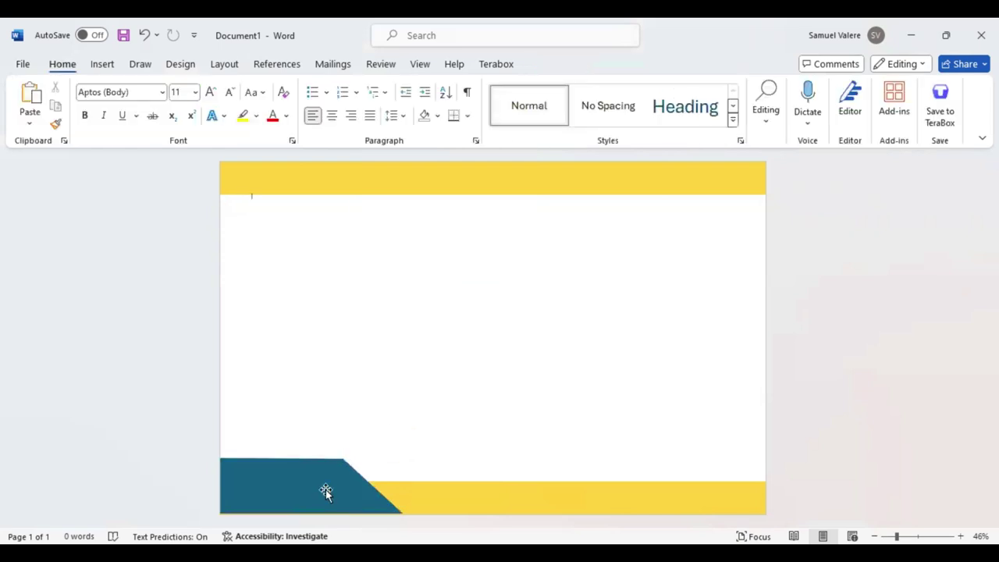
pyautogui.click(363, 494)
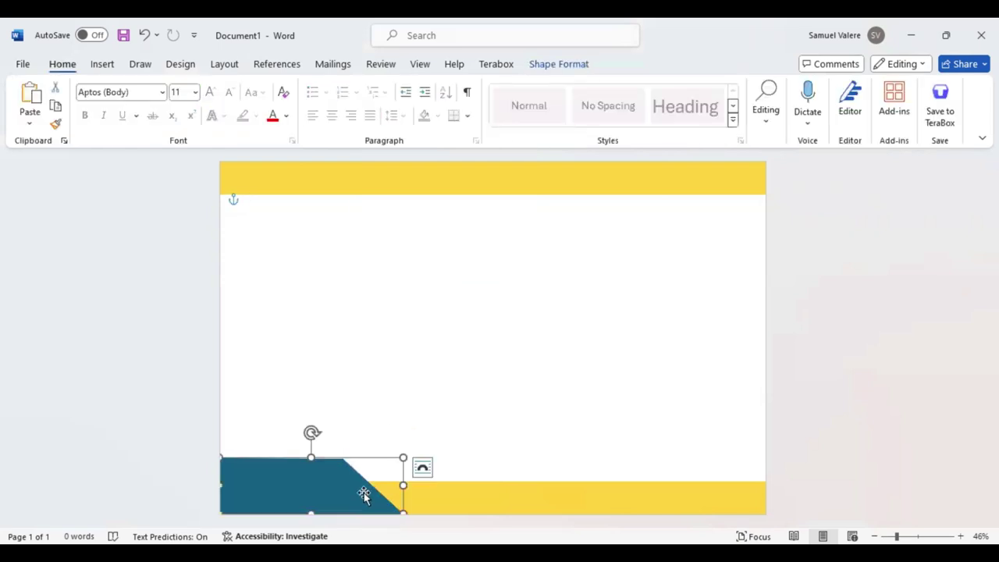
pyautogui.moveTo(364, 494); pyautogui.dragTo(363, 495)
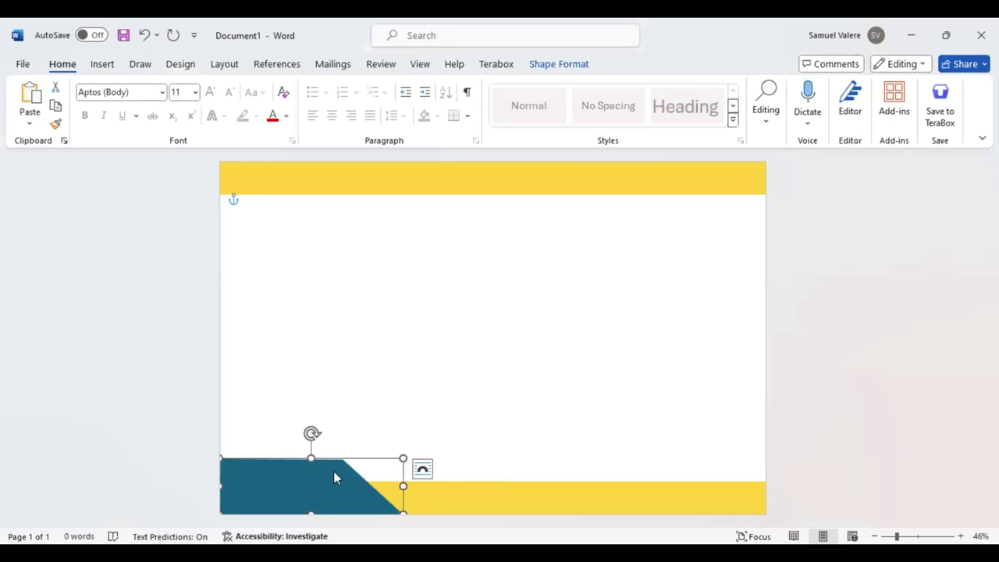
# Refine the slanted corner point, then widen the teal shape slightly to the right.
pyautogui.rightClick(333, 471)
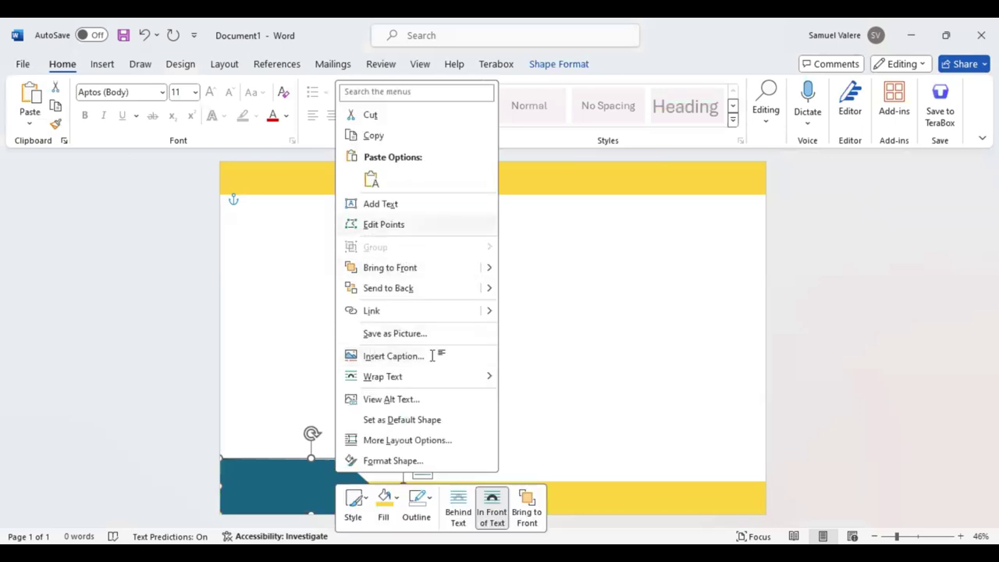
pyautogui.click(374, 225)
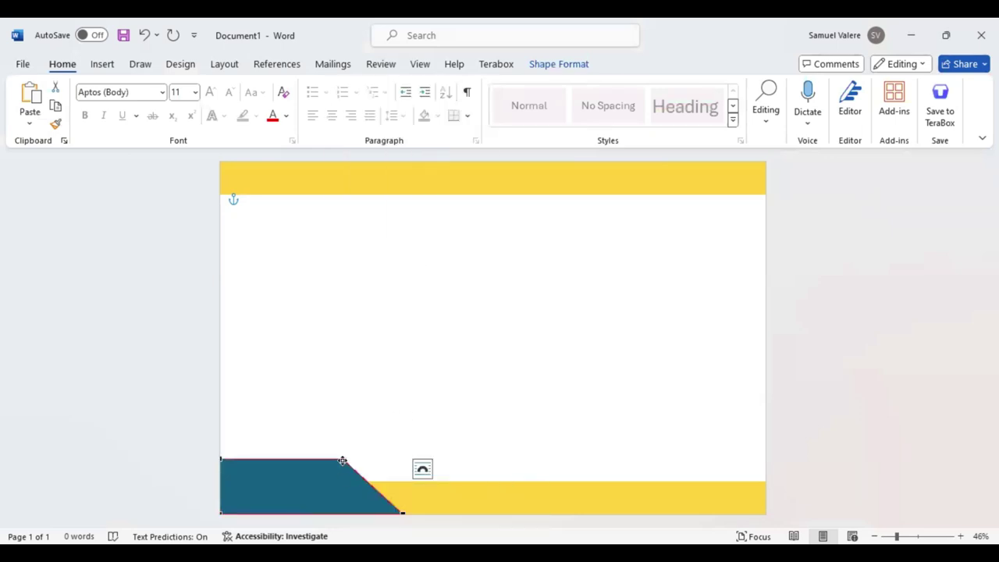
pyautogui.click(342, 460)
pyautogui.moveTo(343, 460); pyautogui.dragTo(342, 458)
pyautogui.click(486, 442)
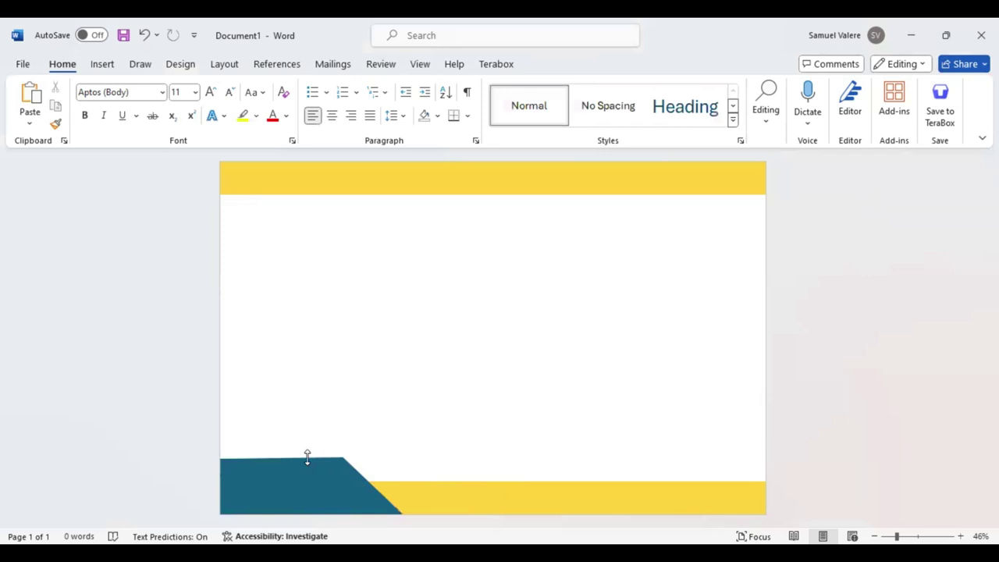
pyautogui.rightClick(330, 473)
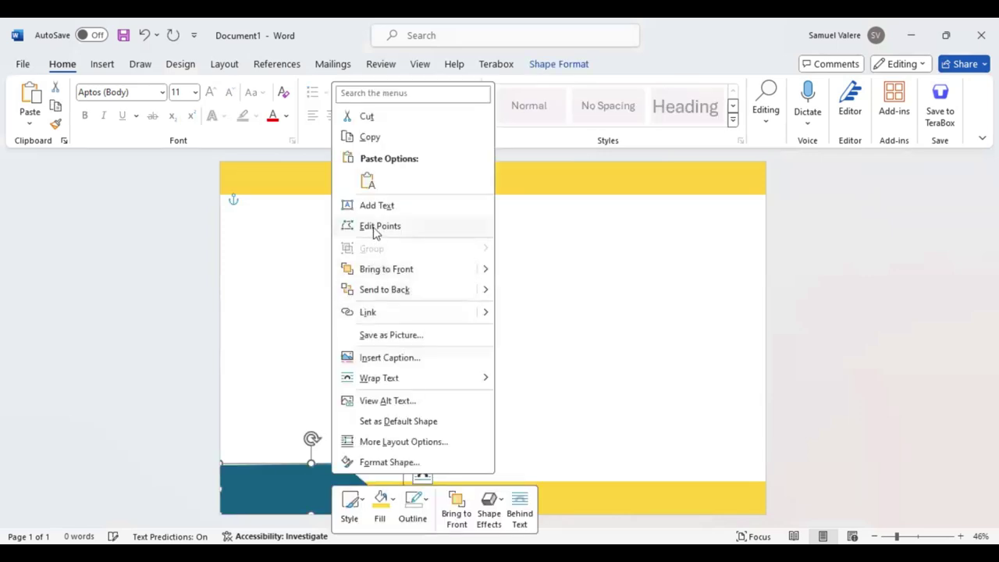
pyautogui.click(375, 227)
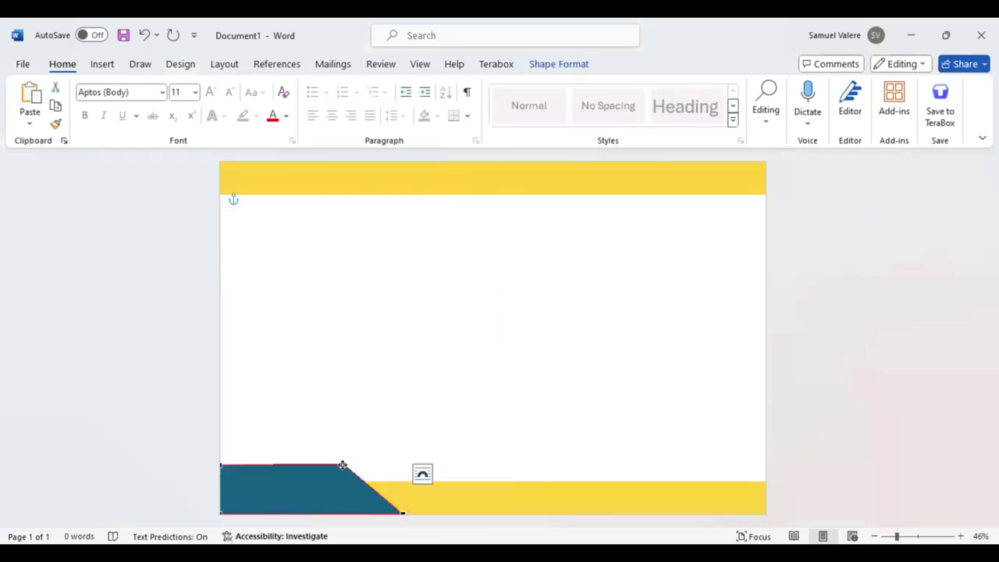
pyautogui.click(343, 465)
pyautogui.moveTo(341, 465); pyautogui.dragTo(341, 465)
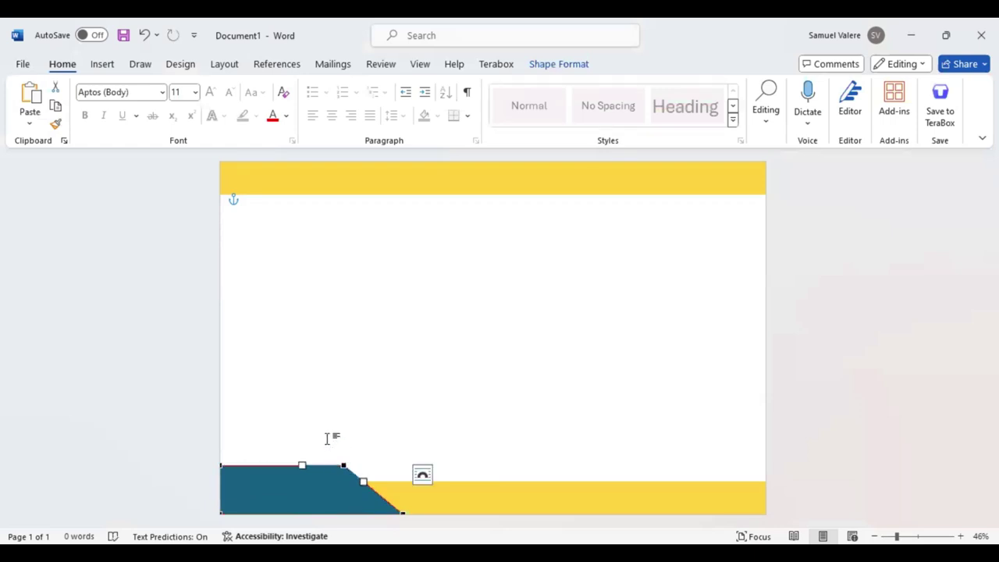
pyautogui.click(319, 414)
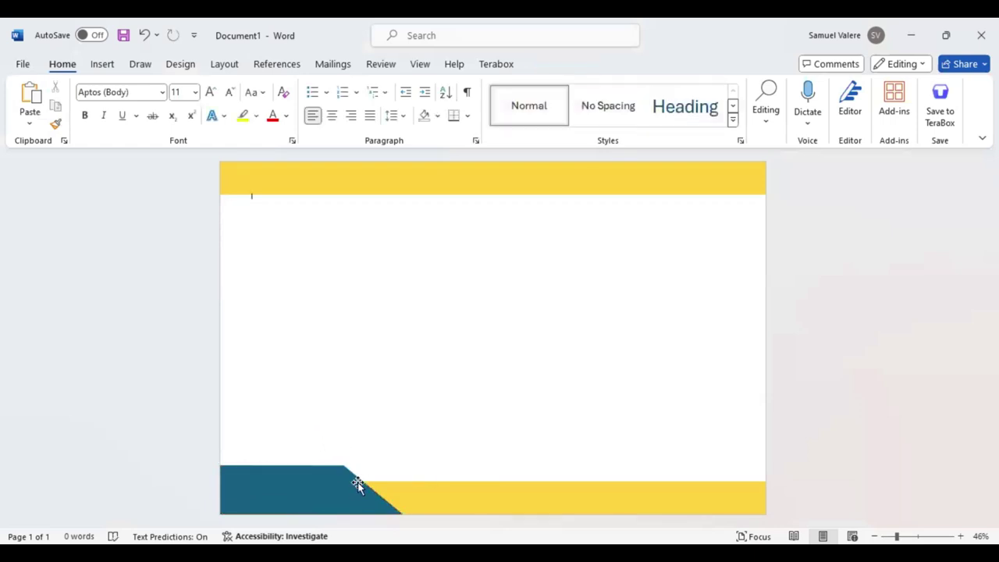
pyautogui.moveTo(409, 488); pyautogui.dragTo(416, 488)
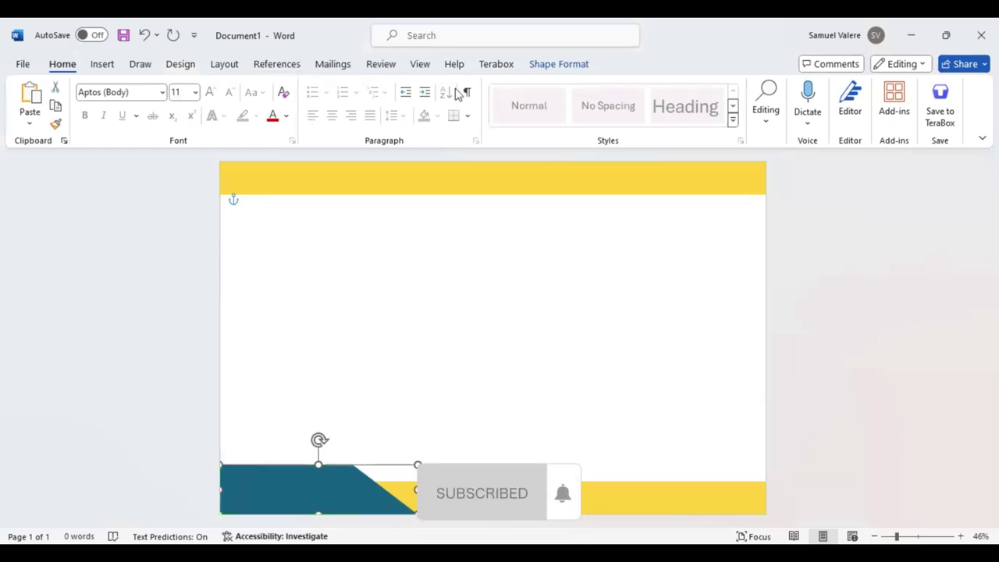
# Fill the bottom-left corner shape with mint green.
pyautogui.click(551, 68)
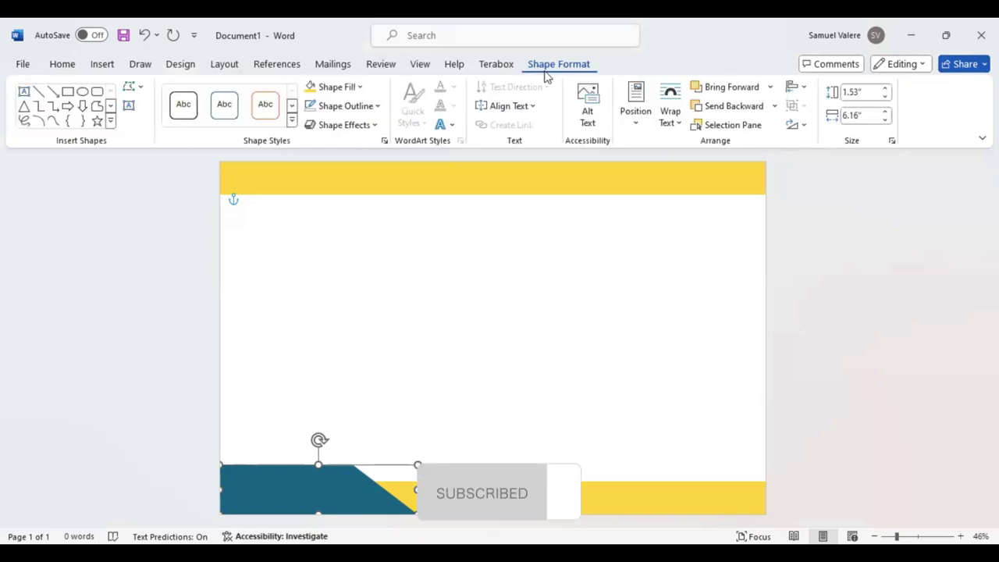
pyautogui.click(357, 87)
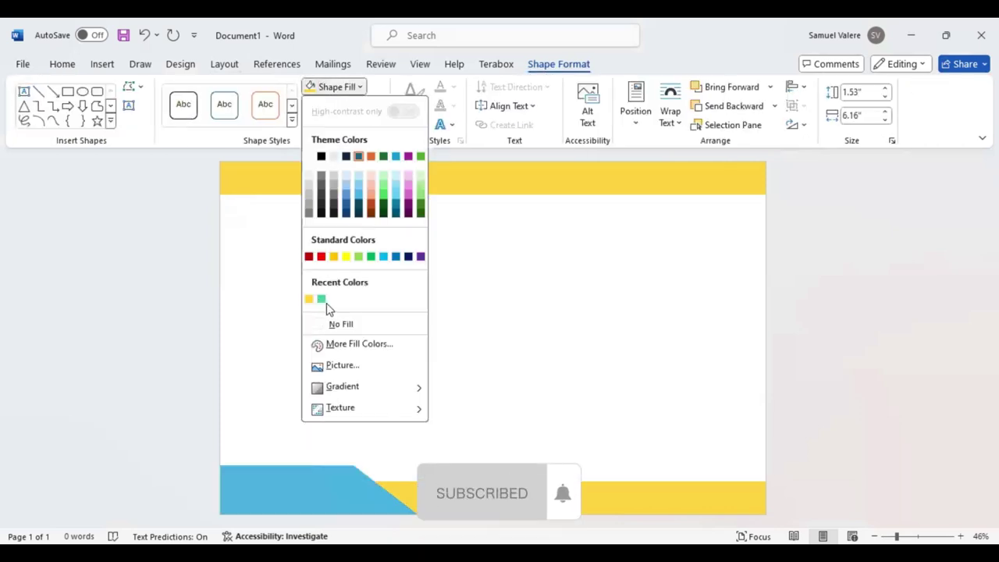
pyautogui.click(321, 299)
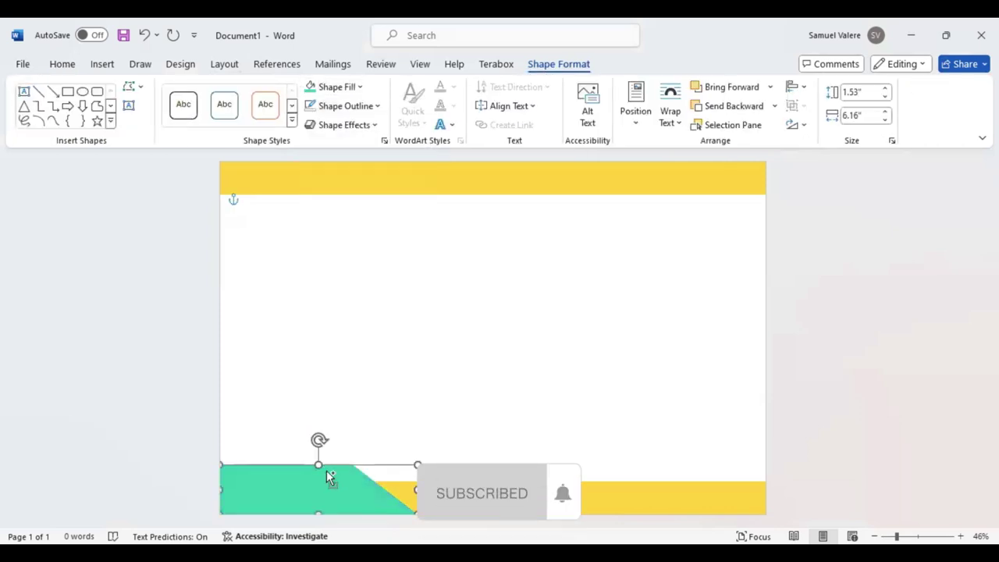
# Place a copy in the top-right corner, flipped horizontally and vertically.
pyautogui.keyDown('ctrl'); pyautogui.moveTo(328, 484); pyautogui.dragTo(433, 367); pyautogui.keyUp('ctrl')
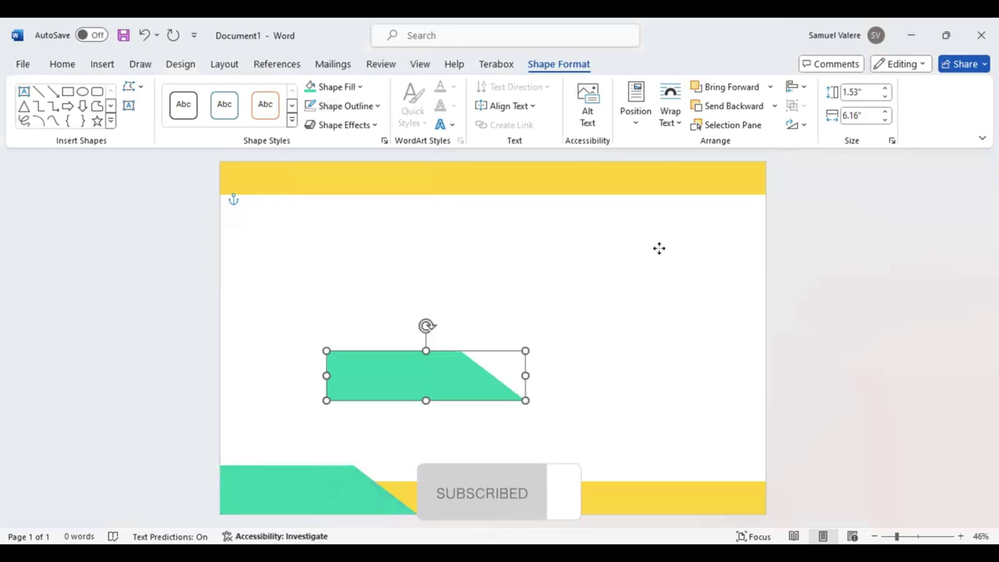
pyautogui.moveTo(658, 248); pyautogui.dragTo(644, 223)
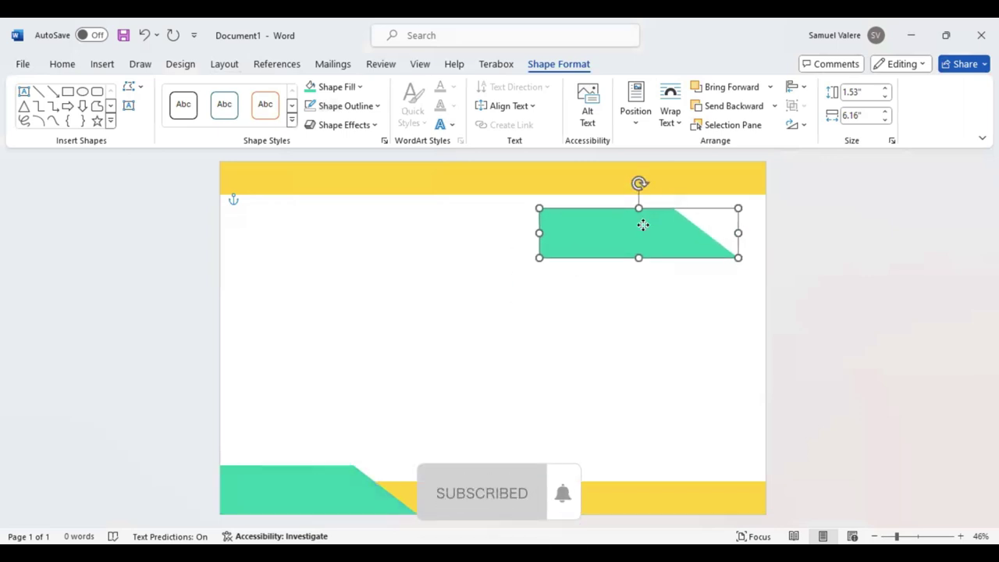
pyautogui.click(803, 126)
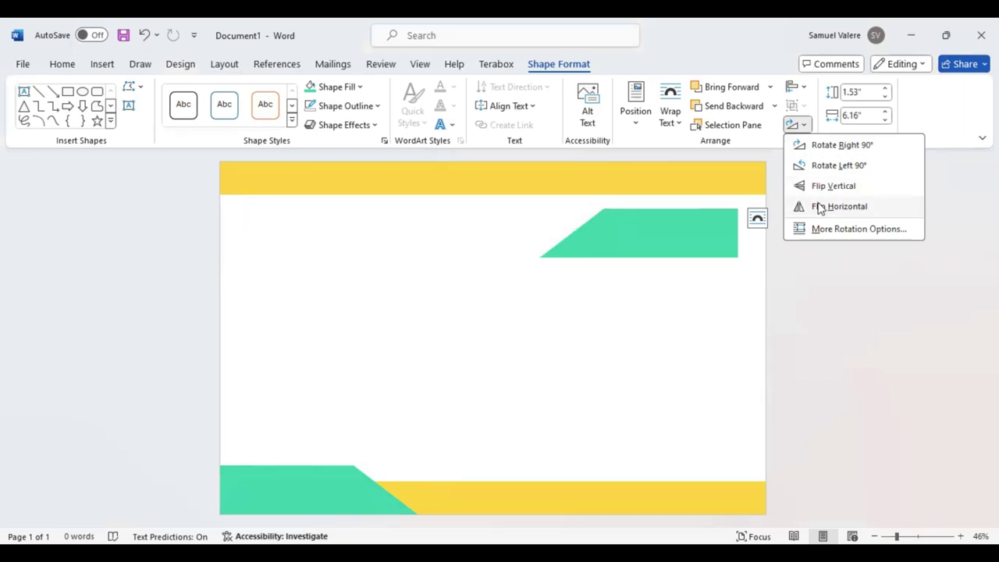
pyautogui.click(819, 207)
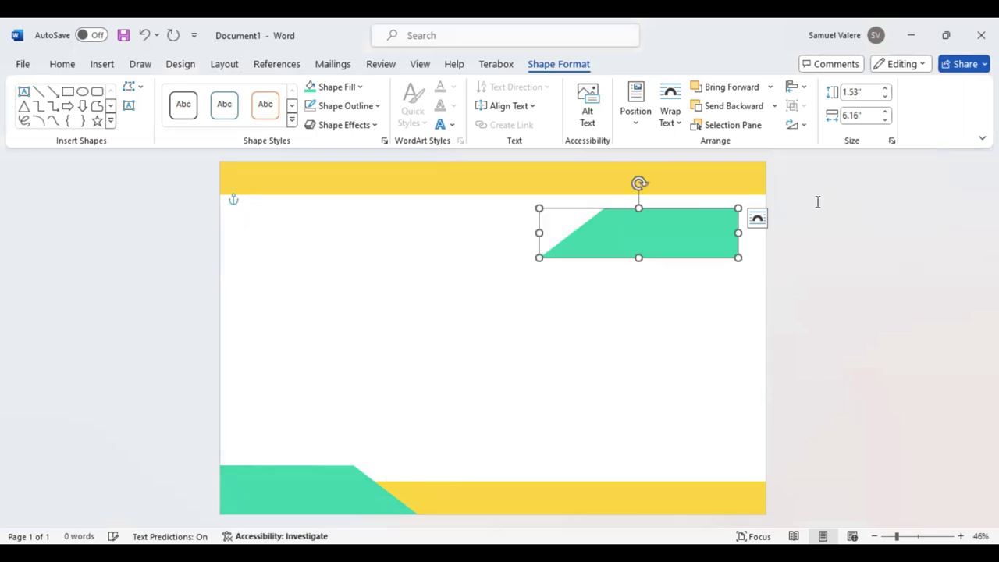
pyautogui.click(805, 126)
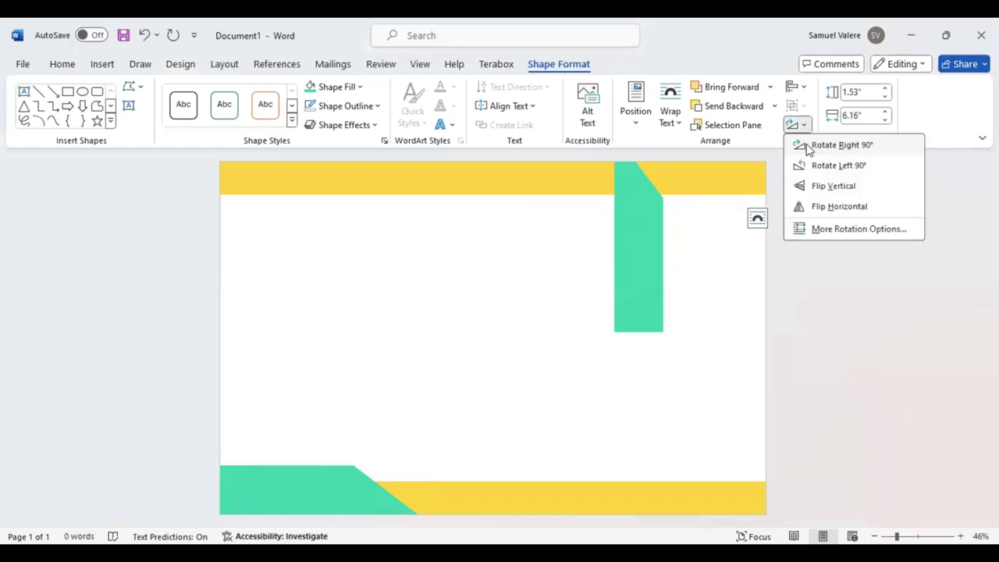
pyautogui.click(816, 186)
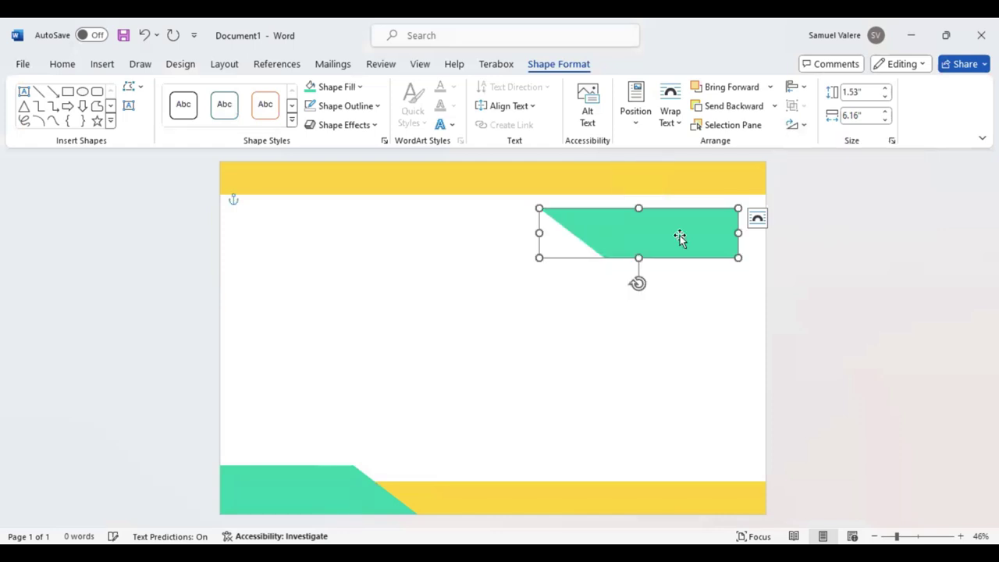
pyautogui.moveTo(679, 238); pyautogui.dragTo(710, 187)
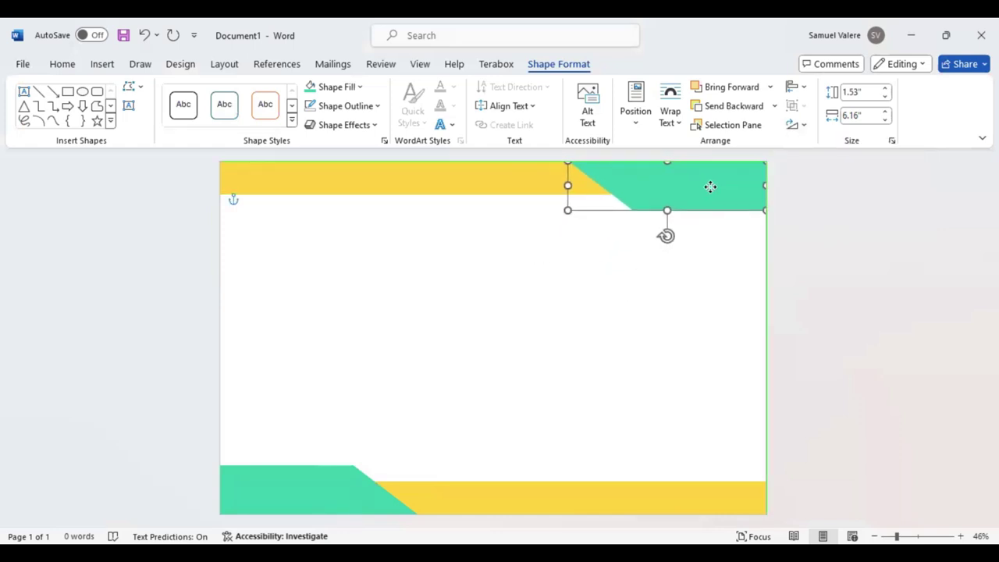
pyautogui.click(324, 321)
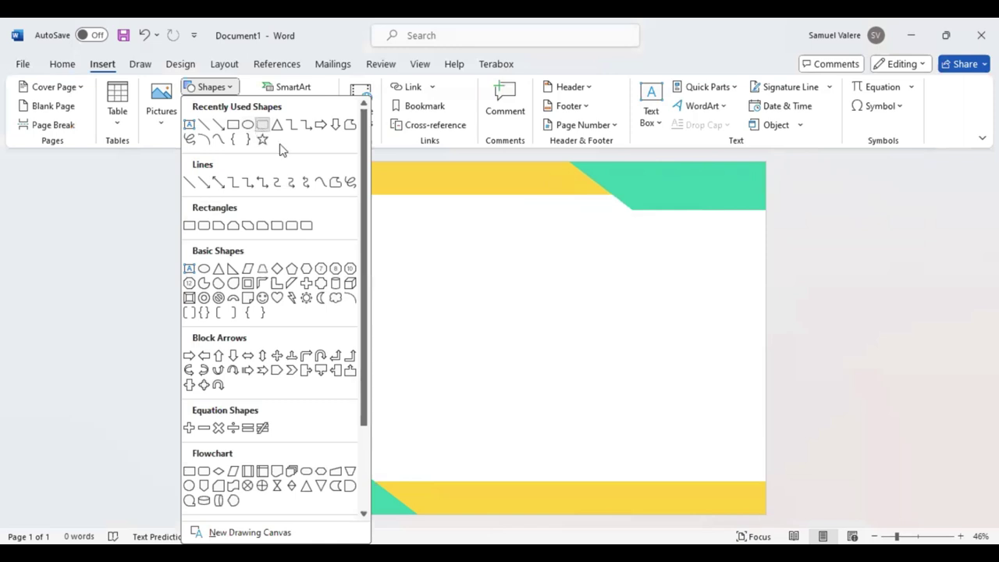
# Draw a 3.45" by 2.52" mint-green rounded rectangle hanging from the top edge near the left.
pyautogui.click(263, 124)
pyautogui.moveTo(263, 173)
pyautogui.mouseDown()
pyautogui.moveTo(318, 270)
pyautogui.moveTo(337, 280)
pyautogui.mouseUp()
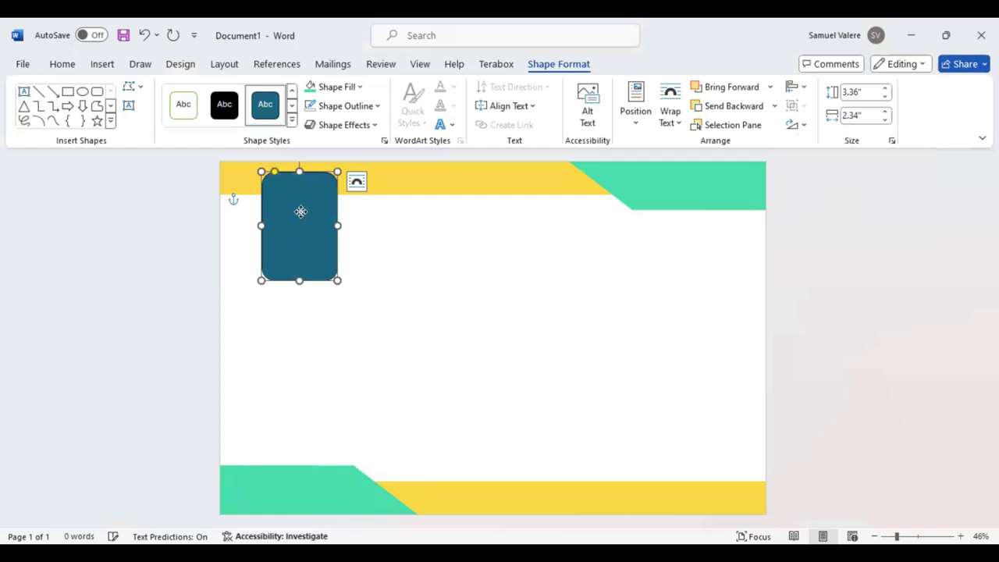
pyautogui.moveTo(299, 209)
pyautogui.mouseDown()
pyautogui.moveTo(286, 209)
pyautogui.moveTo(301, 204)
pyautogui.mouseUp()
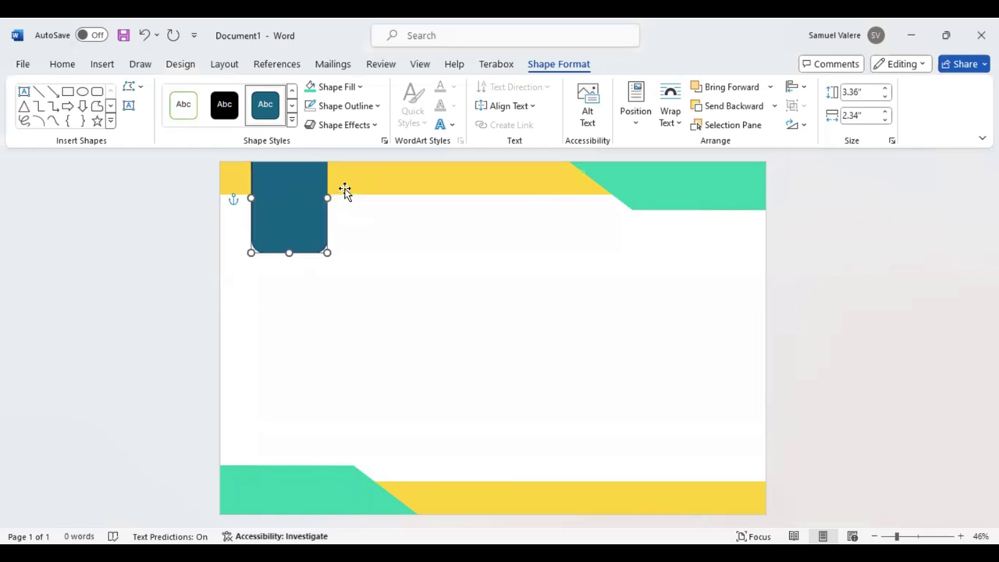
pyautogui.moveTo(329, 197); pyautogui.dragTo(334, 197)
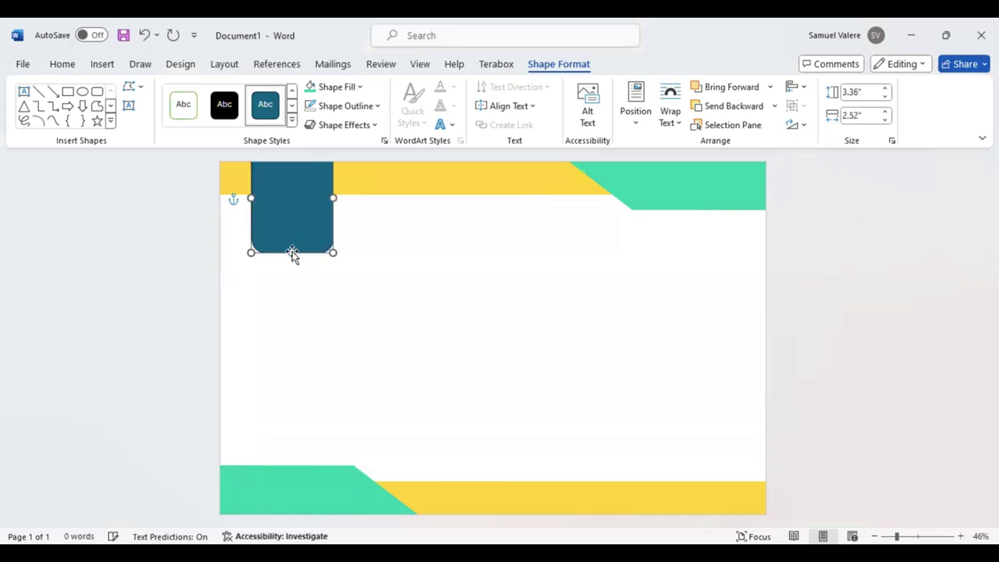
pyautogui.moveTo(292, 252); pyautogui.dragTo(291, 257)
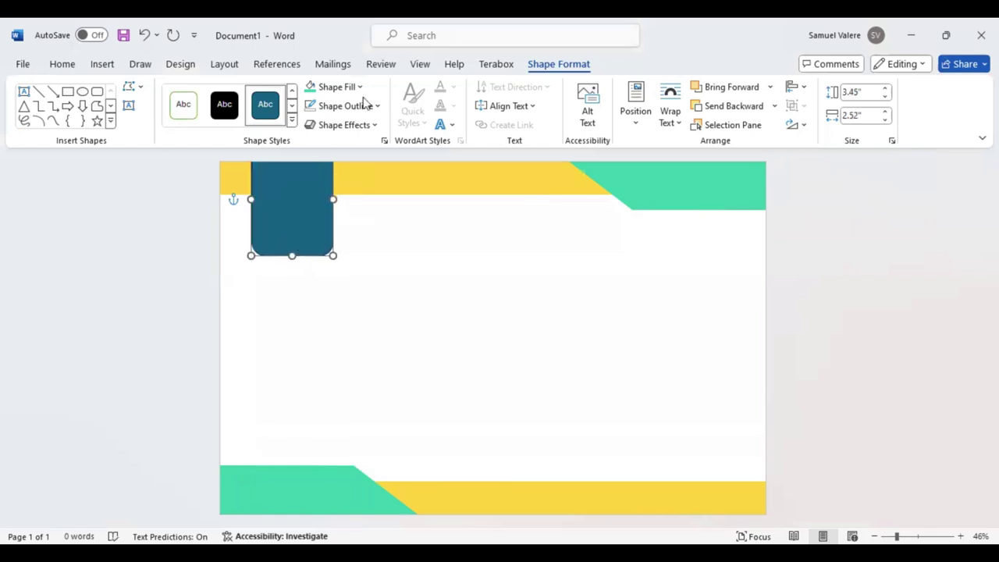
pyautogui.click(310, 89)
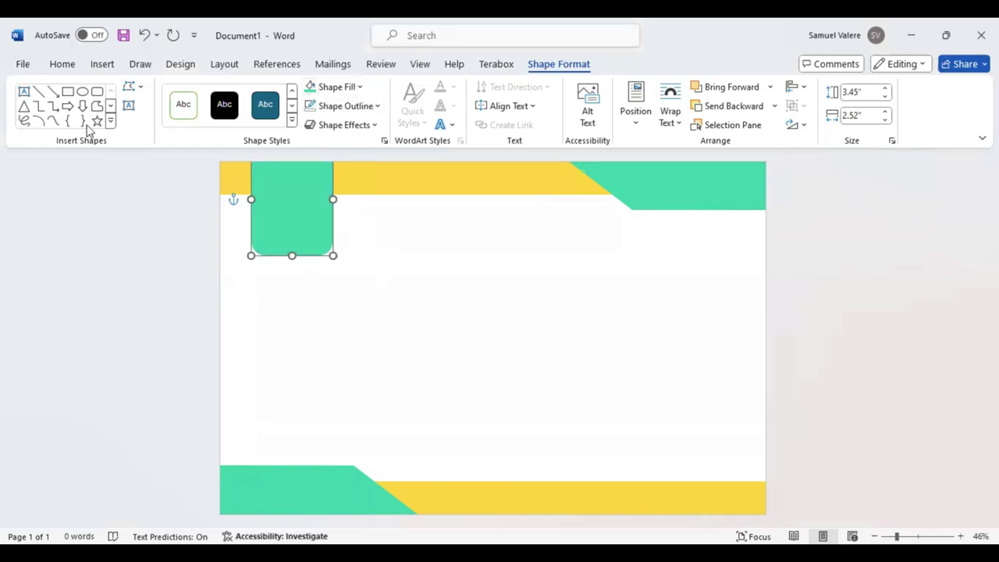
# Draw a title text box below the top band and give it no fill.
pyautogui.click(129, 107)
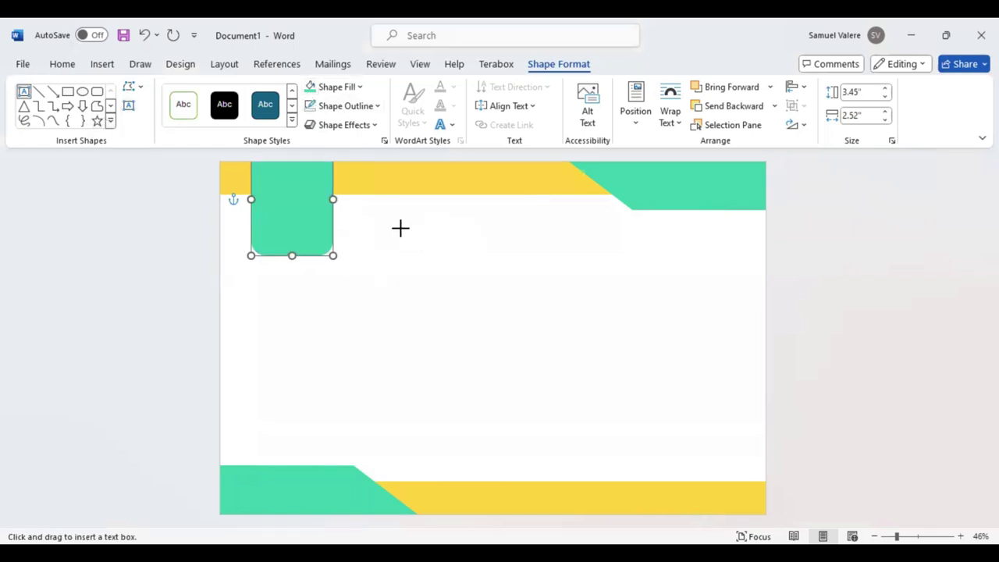
pyautogui.moveTo(400, 226)
pyautogui.mouseDown()
pyautogui.moveTo(607, 243)
pyautogui.moveTo(641, 268)
pyautogui.mouseUp()
pyautogui.write('Certificate')
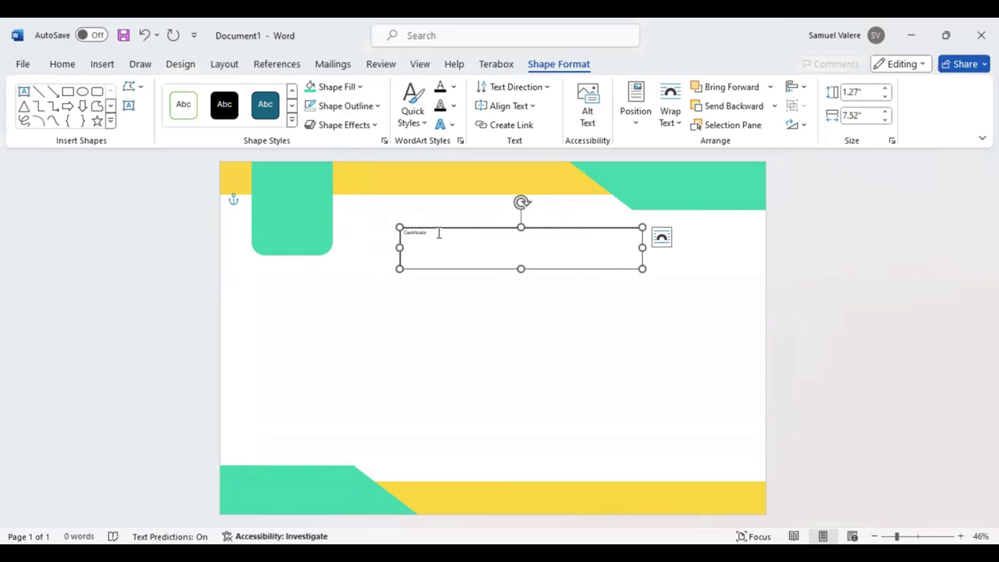
pyautogui.hotkey('ctrl', 'a')
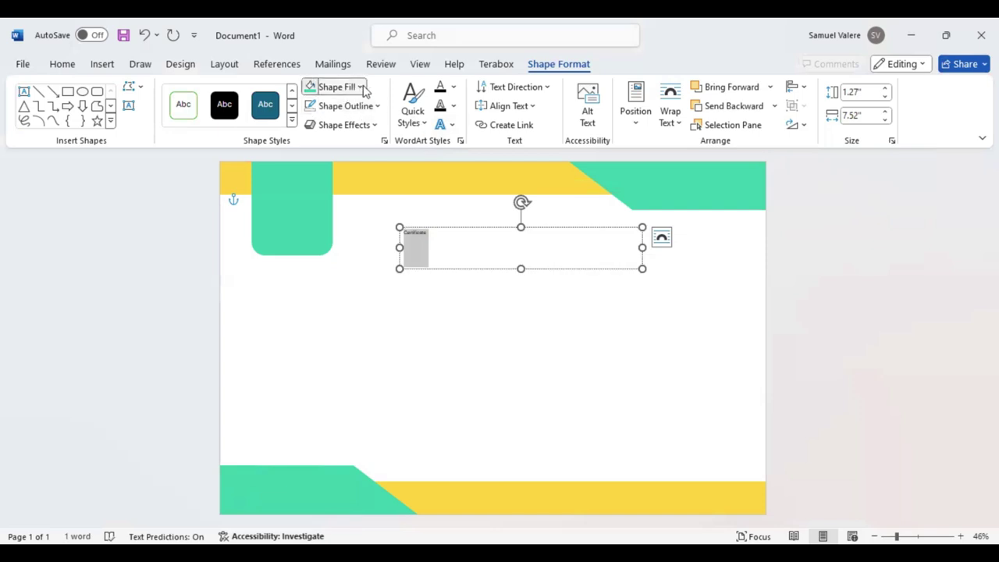
pyautogui.click(361, 89)
pyautogui.click(320, 325)
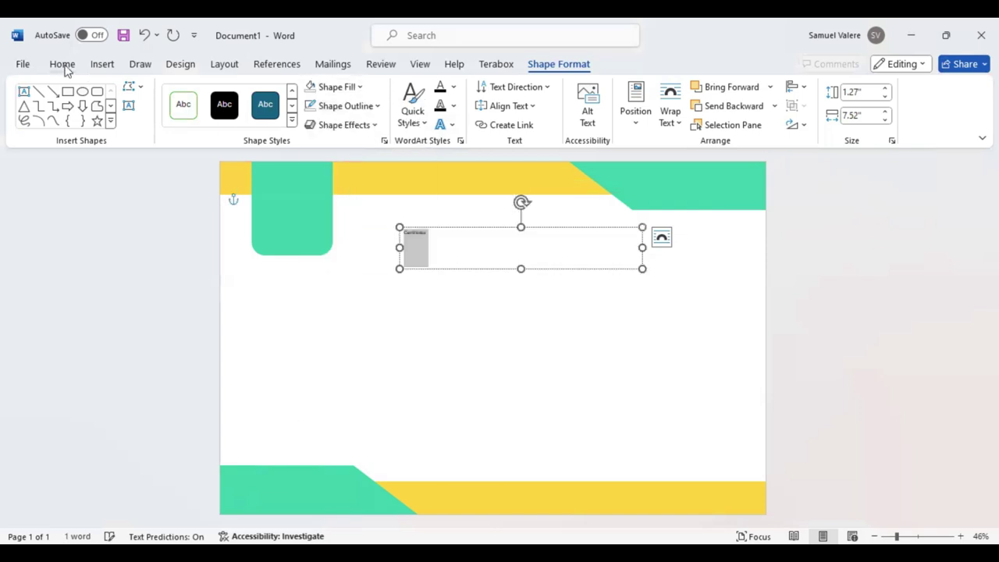
# Make the title centred, Baskerville Old Face, UPPERCASE and 72 pt, nudged toward the centre.
pyautogui.click(62, 65)
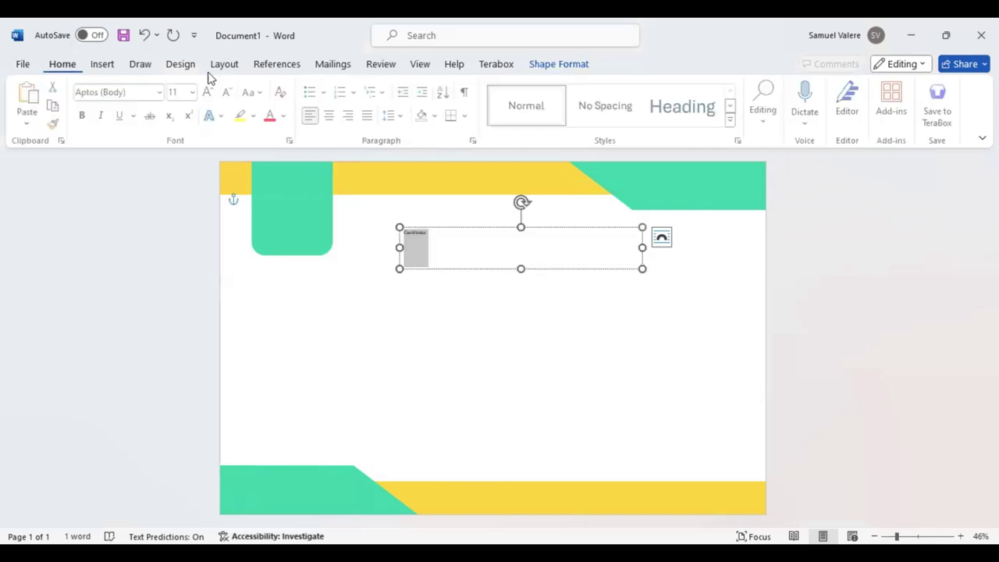
pyautogui.click(331, 123)
pyautogui.click(133, 92)
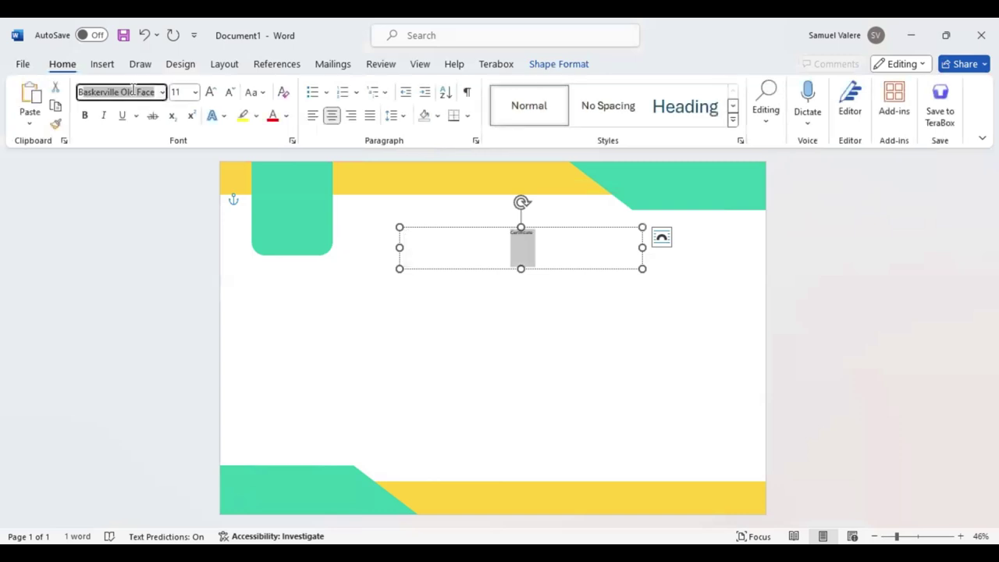
pyautogui.press('Return')
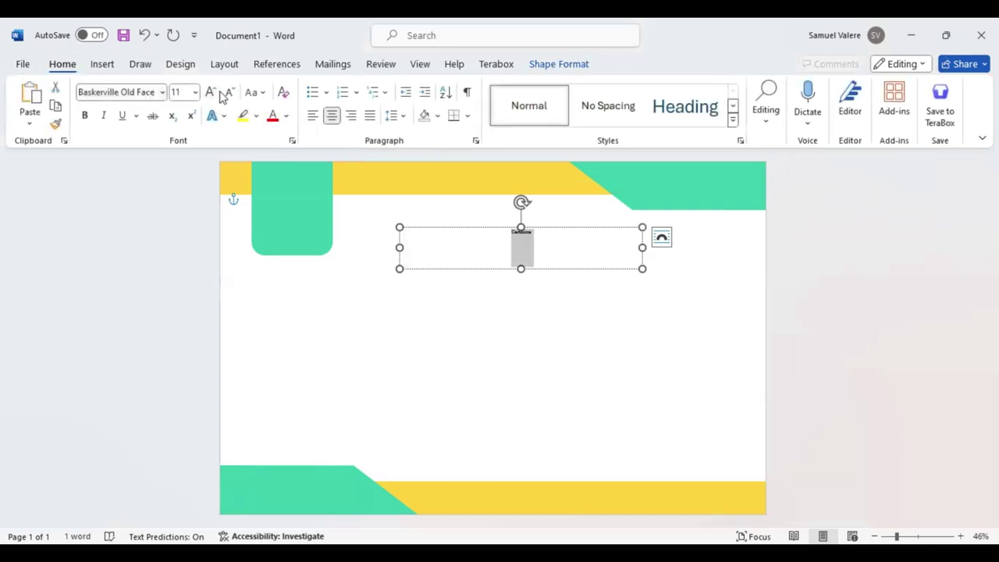
pyautogui.click(212, 93)
pyautogui.click(263, 93)
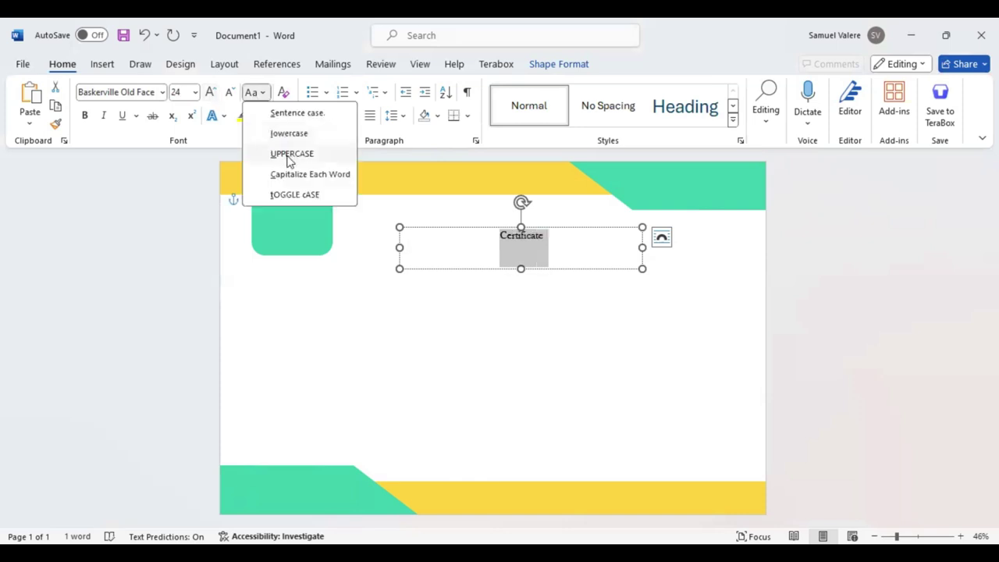
pyautogui.click(290, 156)
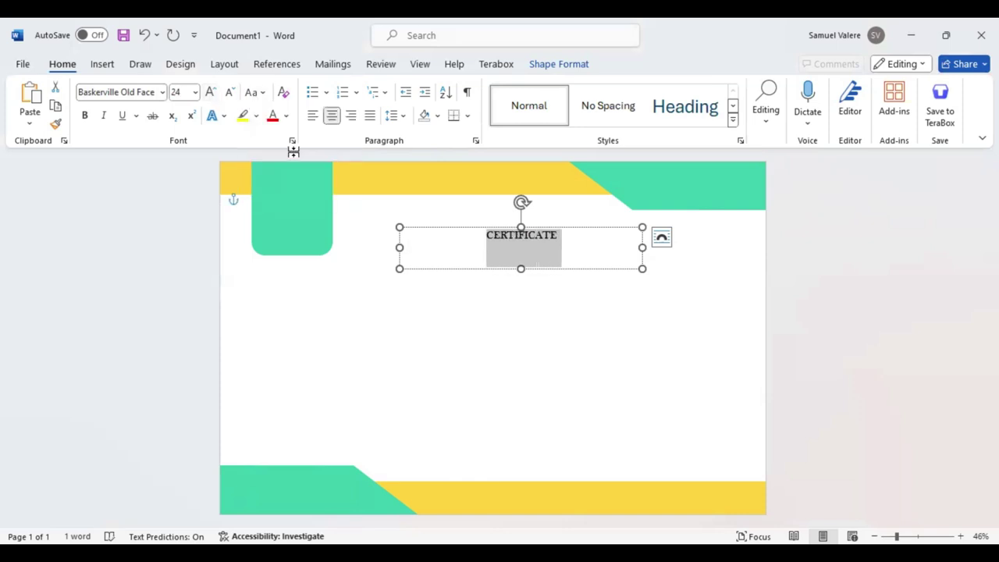
pyautogui.click(210, 93)
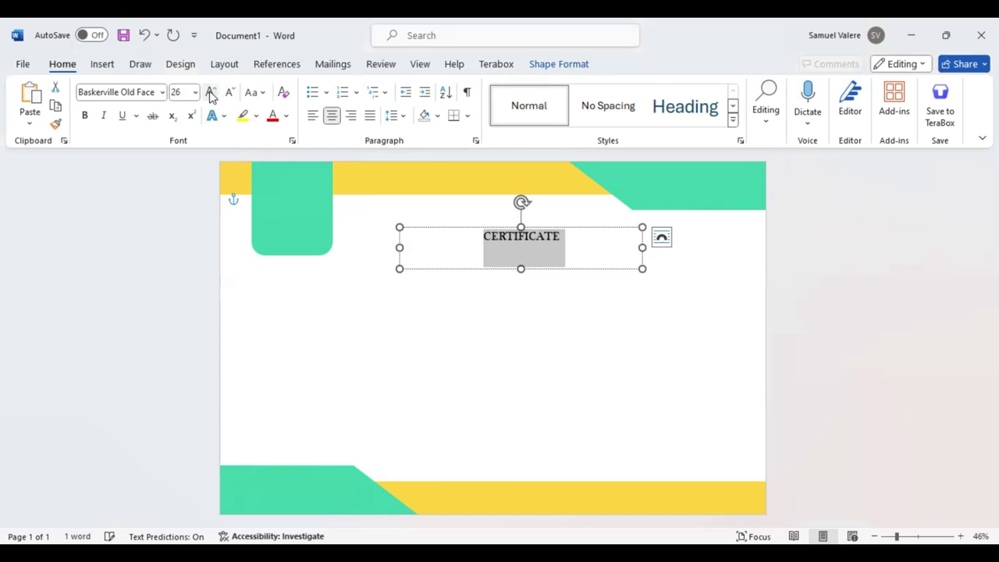
pyautogui.click(211, 93)
pyautogui.click(210, 92)
pyautogui.click(211, 93)
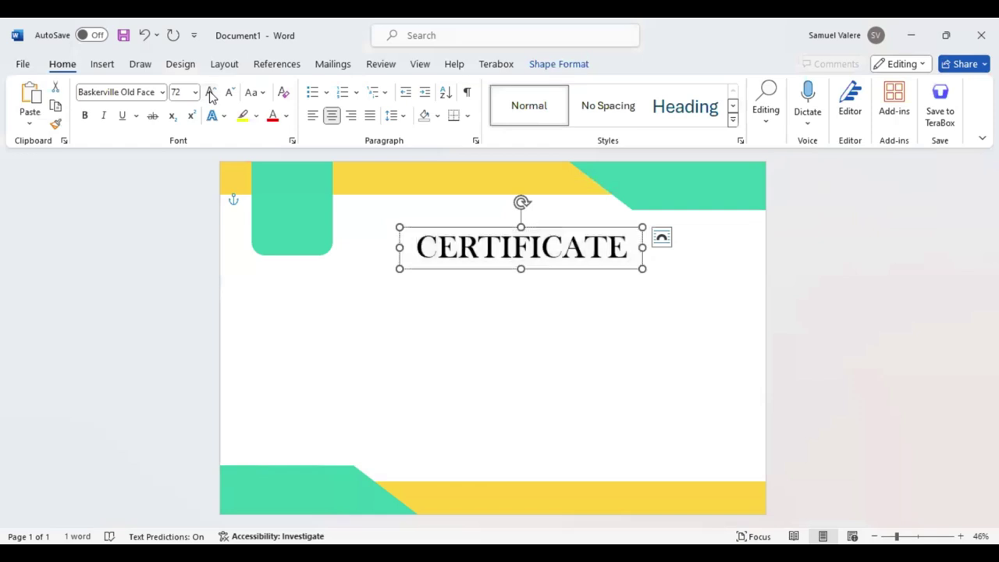
pyautogui.press('Up')
pyautogui.press('Left')
pyautogui.press('Left')
pyautogui.press('Left')
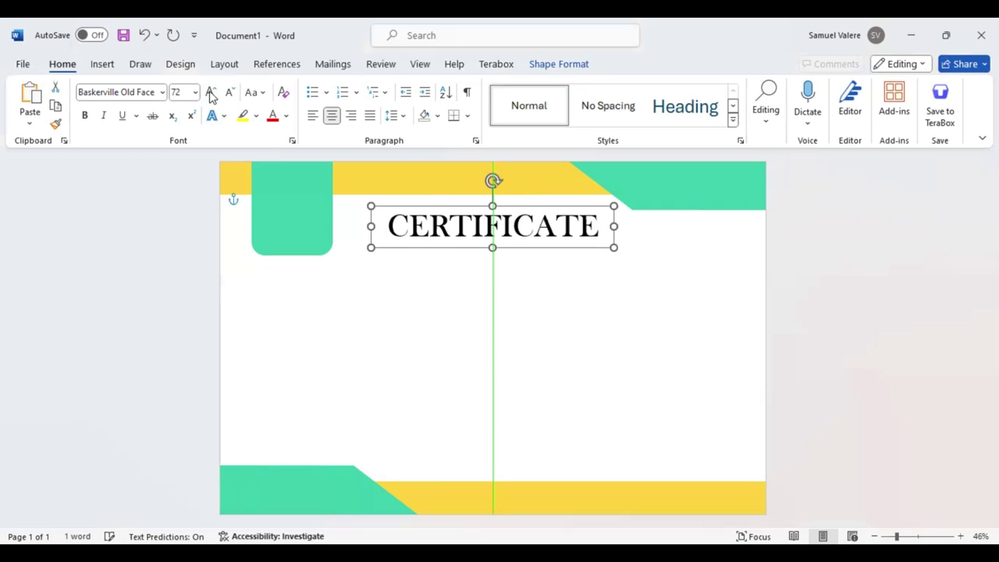
# Duplicate the title below, retype it as 'OF ACHIEVEMENT' in capitals, and widen the box.
pyautogui.press('Down')
pyautogui.press('Down')
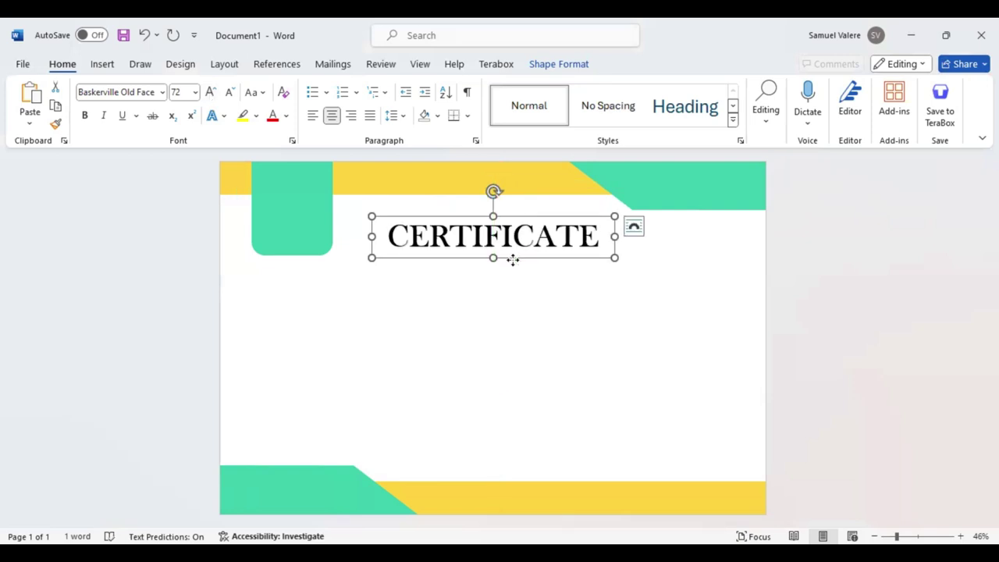
pyautogui.keyDown('ctrl'); pyautogui.moveTo(511, 259); pyautogui.dragTo(511, 288); pyautogui.keyUp('ctrl')
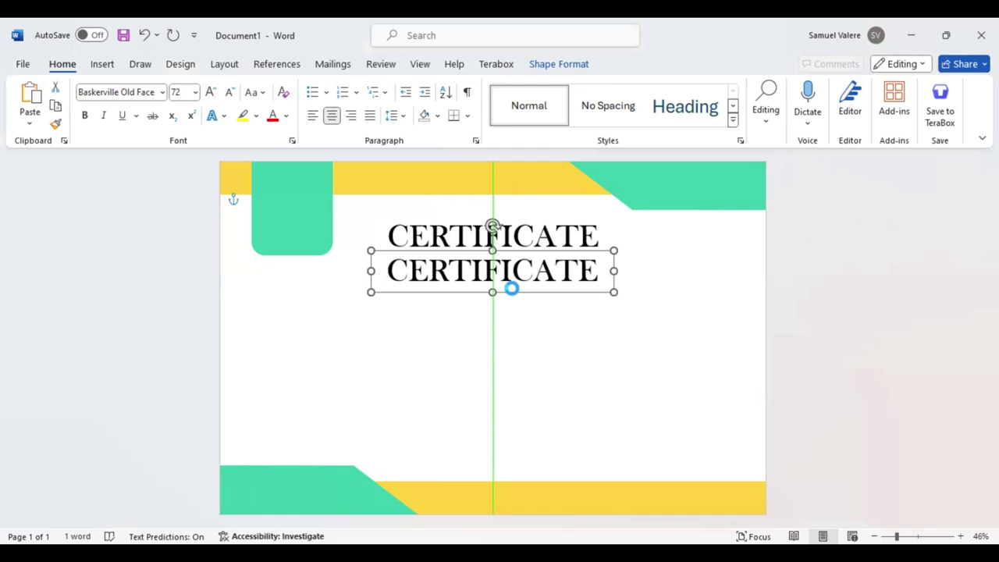
pyautogui.moveTo(512, 287); pyautogui.dragTo(508, 286)
pyautogui.write('OF ')
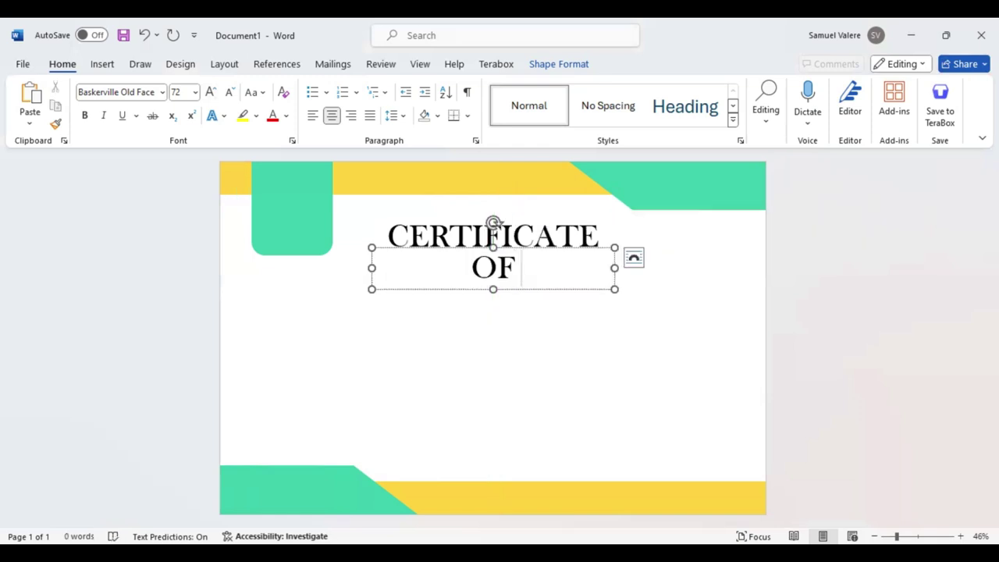
pyautogui.write('AC')
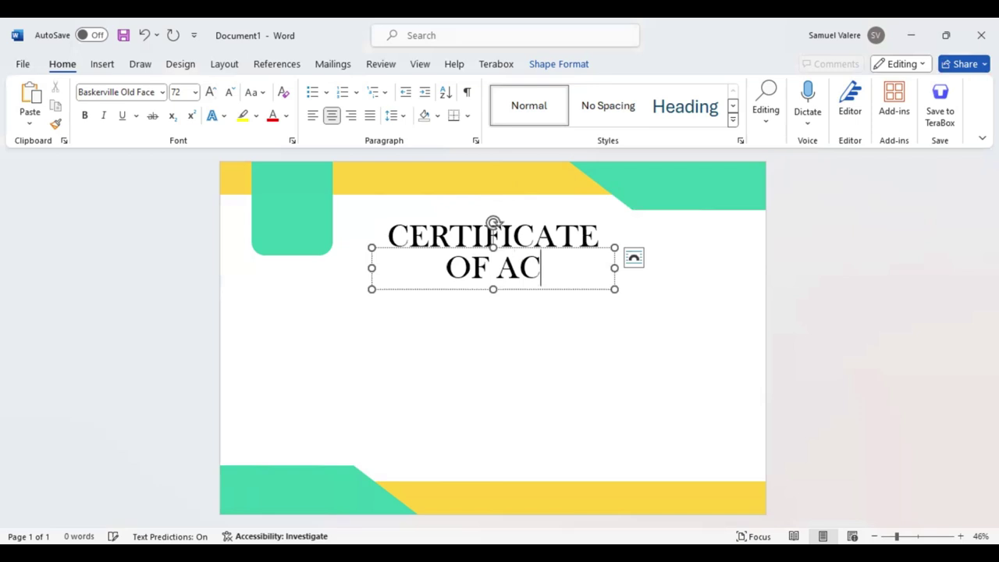
pyautogui.write('hievement')
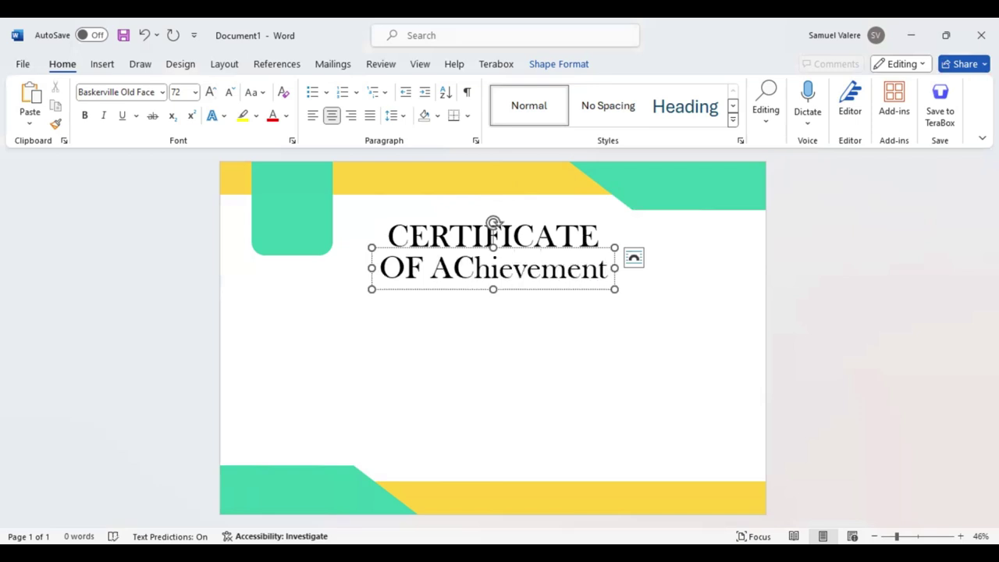
pyautogui.hotkey('ctrl', 'shift', 'Left')
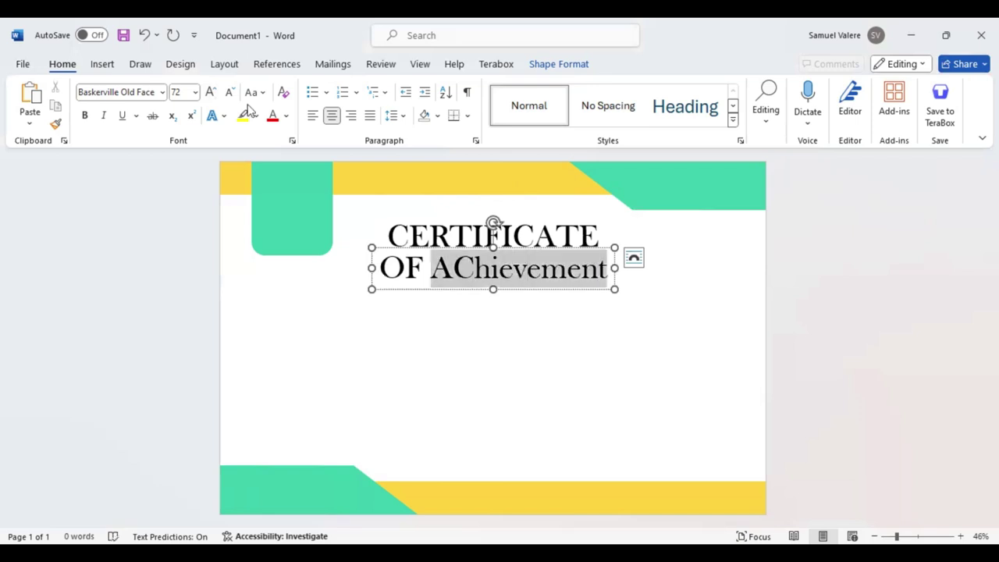
pyautogui.hotkey('ctrl', 'shift', 'Left')
pyautogui.click(255, 93)
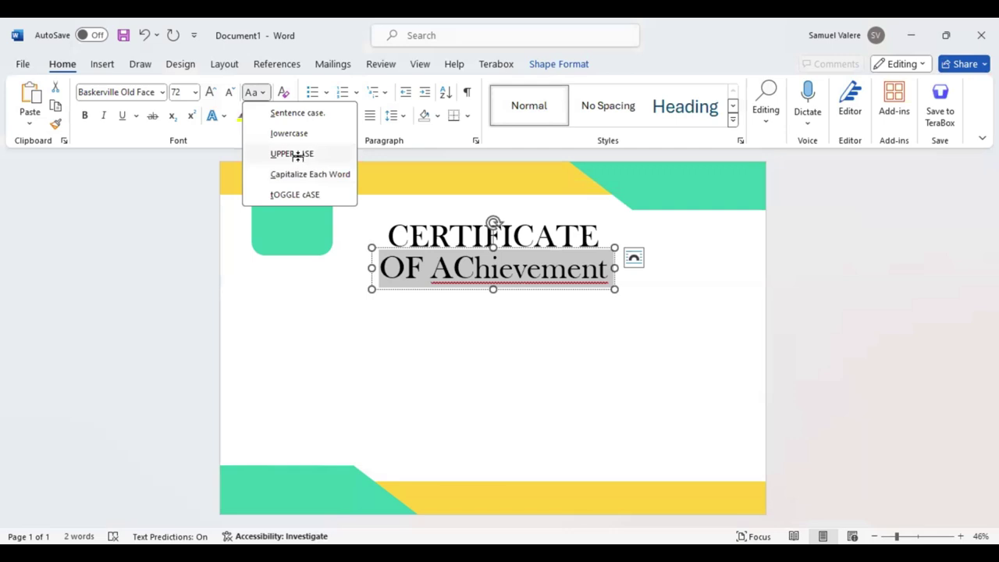
pyautogui.click(297, 154)
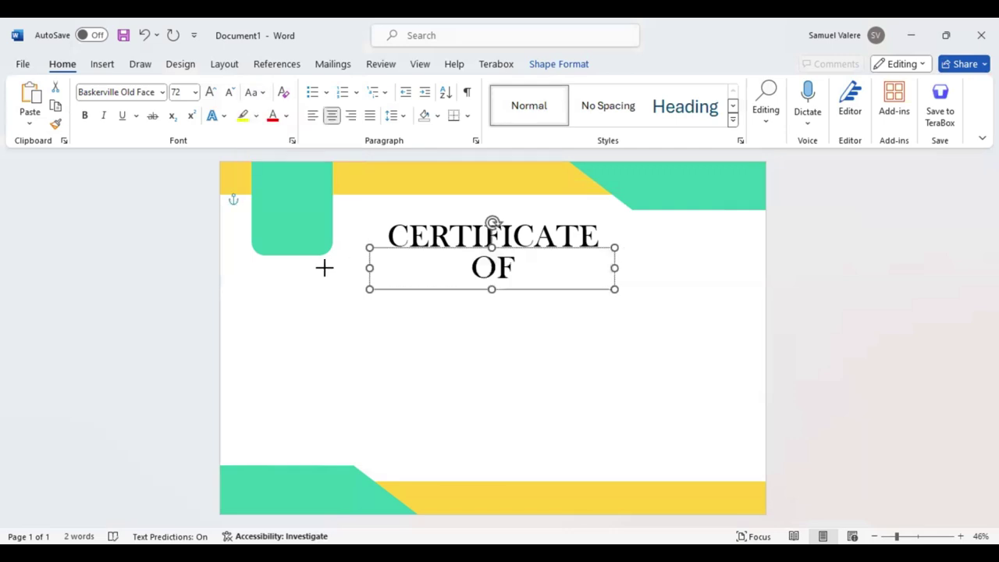
pyautogui.moveTo(372, 267); pyautogui.dragTo(308, 268)
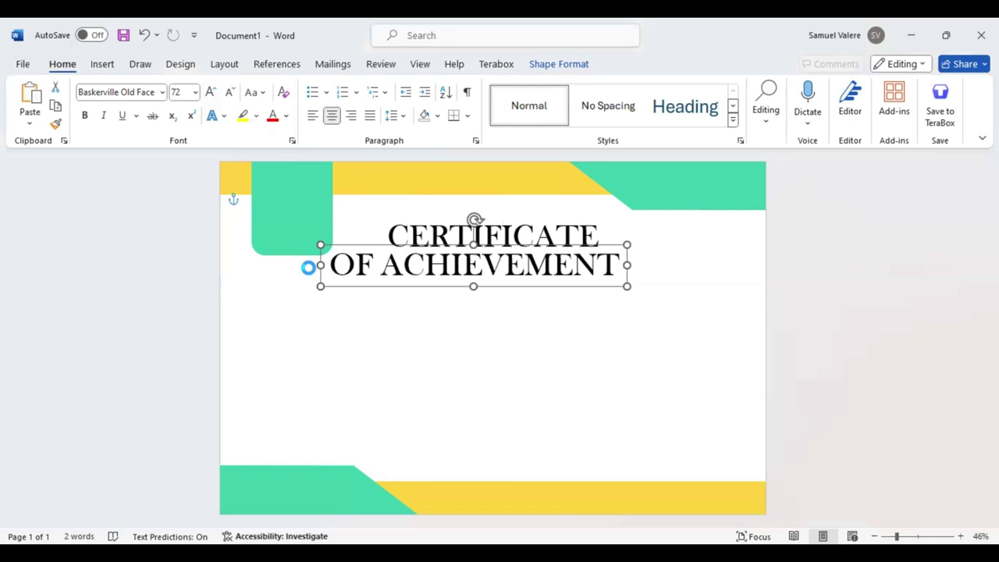
# Reduce CERTIFICATE to 65 pt.
pyautogui.doubleClick(530, 235)
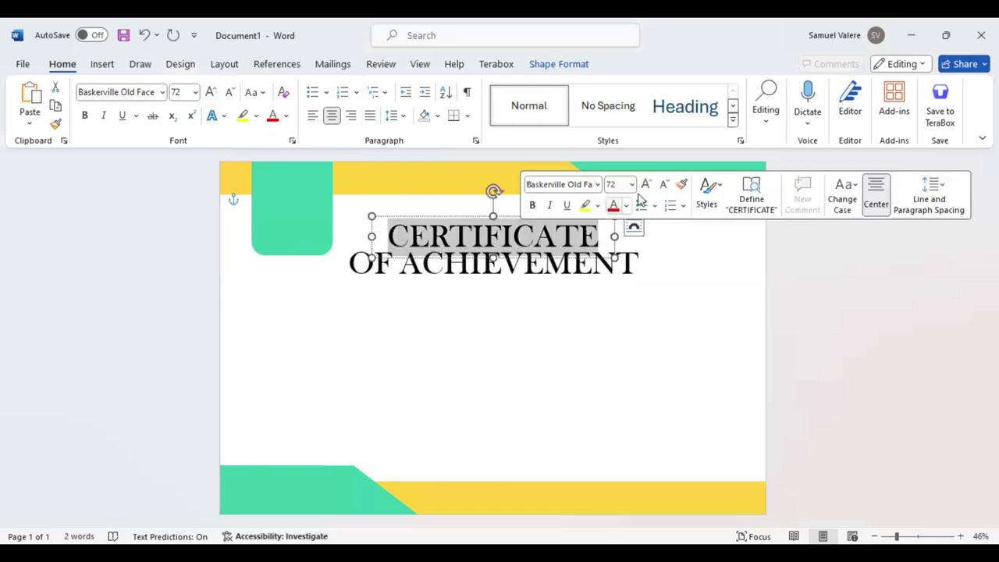
pyautogui.click(617, 182)
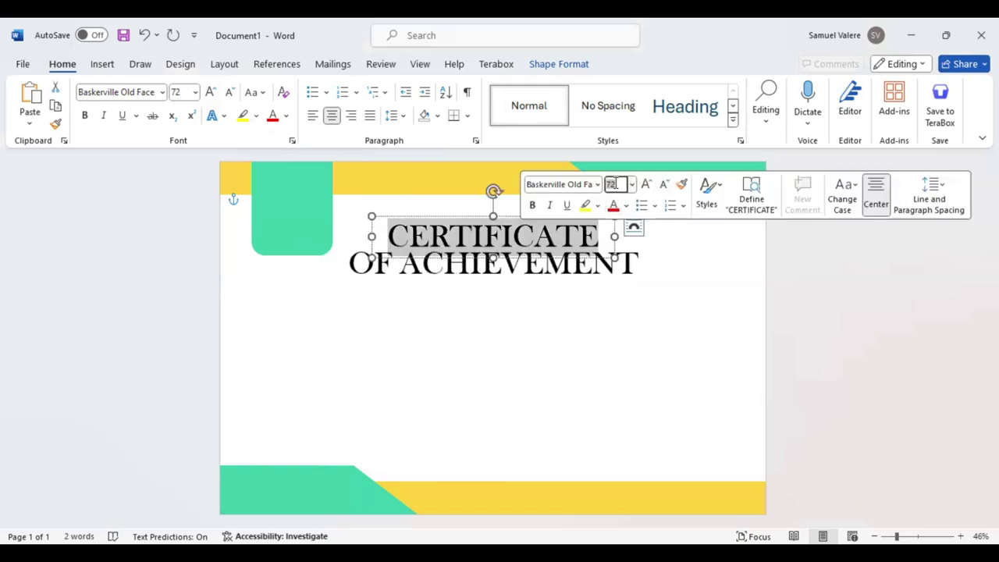
pyautogui.write('65')
pyautogui.press('Return')
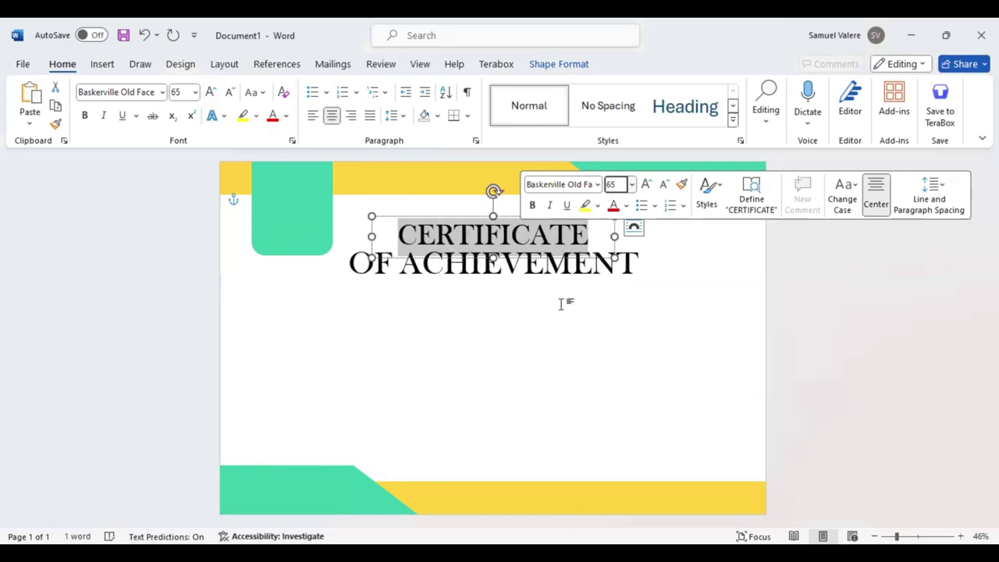
# Centre both heading lines on the page and duplicate the OF ACHIEVEMENT box.
pyautogui.click(503, 242)
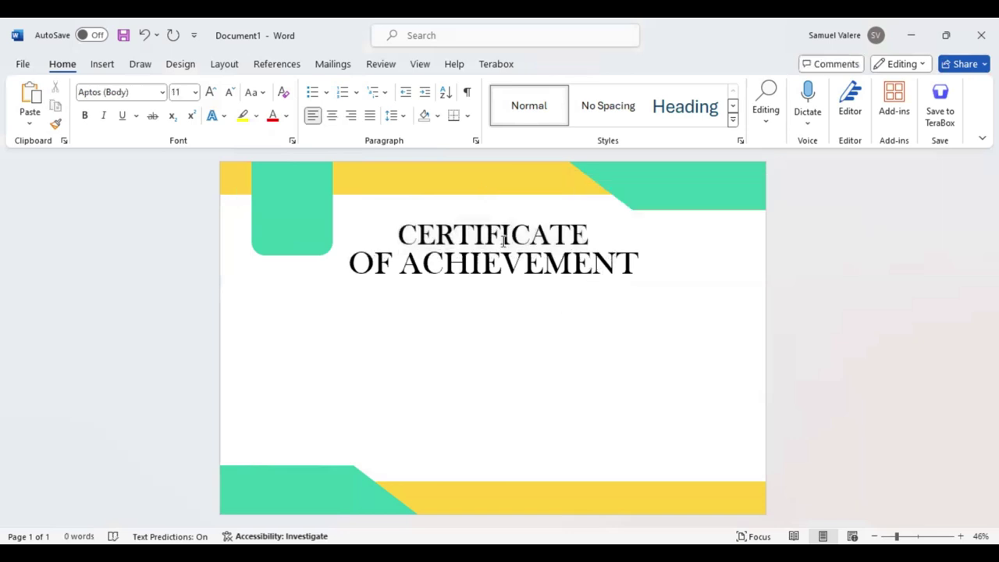
pyautogui.click(500, 232)
pyautogui.moveTo(510, 221); pyautogui.dragTo(505, 215)
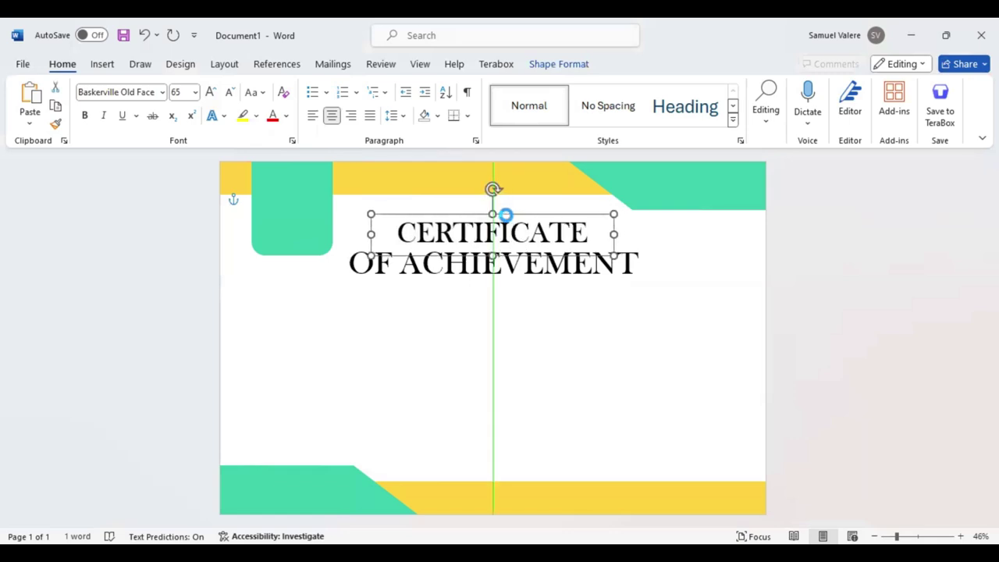
pyautogui.click(518, 282)
pyautogui.moveTo(517, 282); pyautogui.dragTo(520, 281)
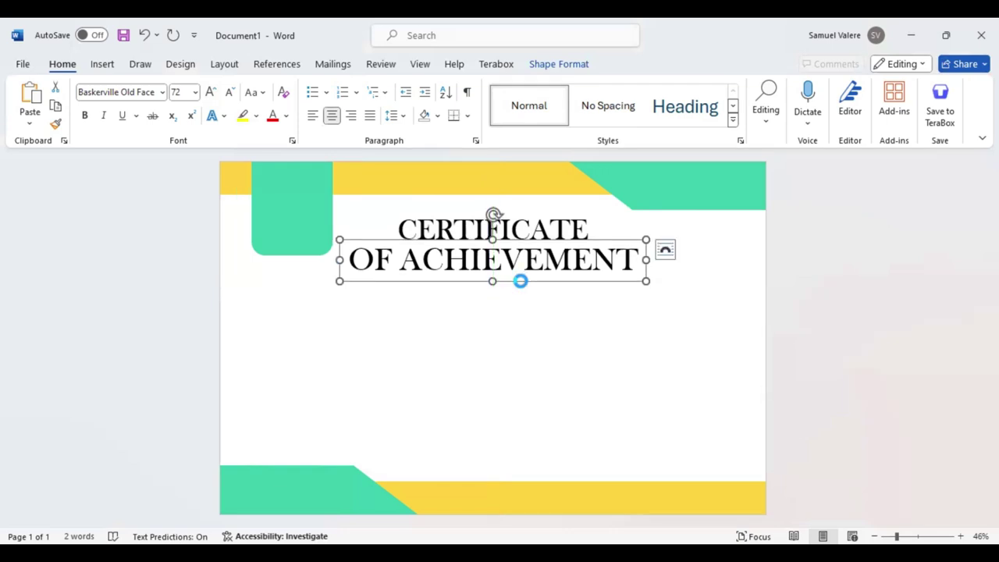
pyautogui.hotkey('ctrl', 'c')
pyautogui.hotkey('ctrl', 'v')
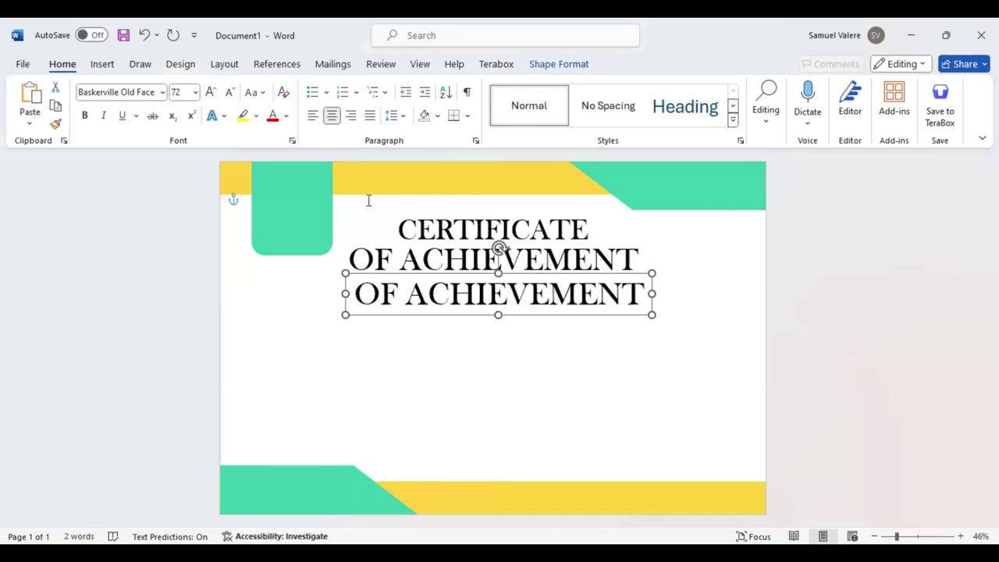
# Shrink the duplicate to 20 pt and retype it as 'This Certificate Is Proudly Presented To'.
pyautogui.hotkey('ctrl', 'a')
pyautogui.click(231, 94)
pyautogui.click(230, 94)
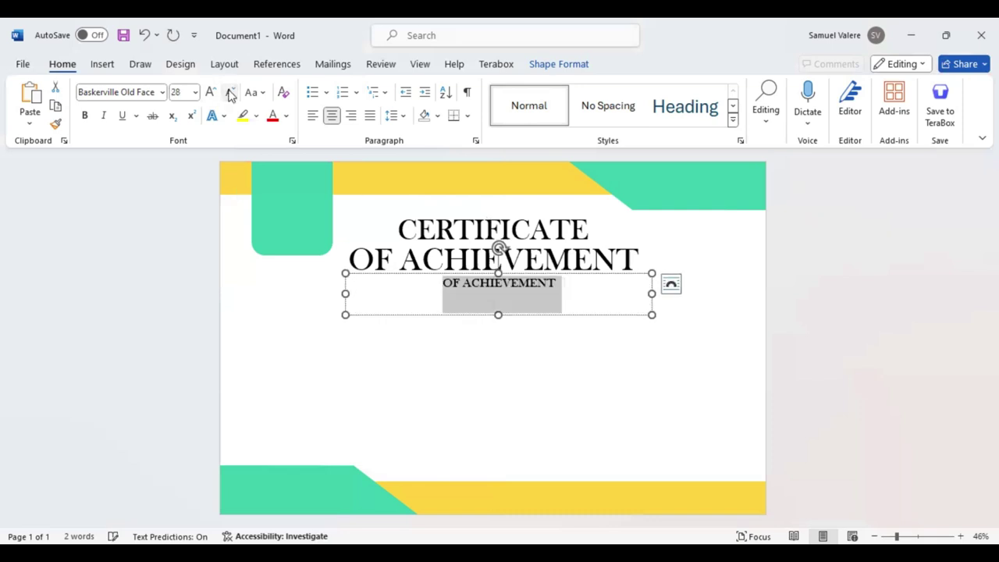
pyautogui.click(230, 94)
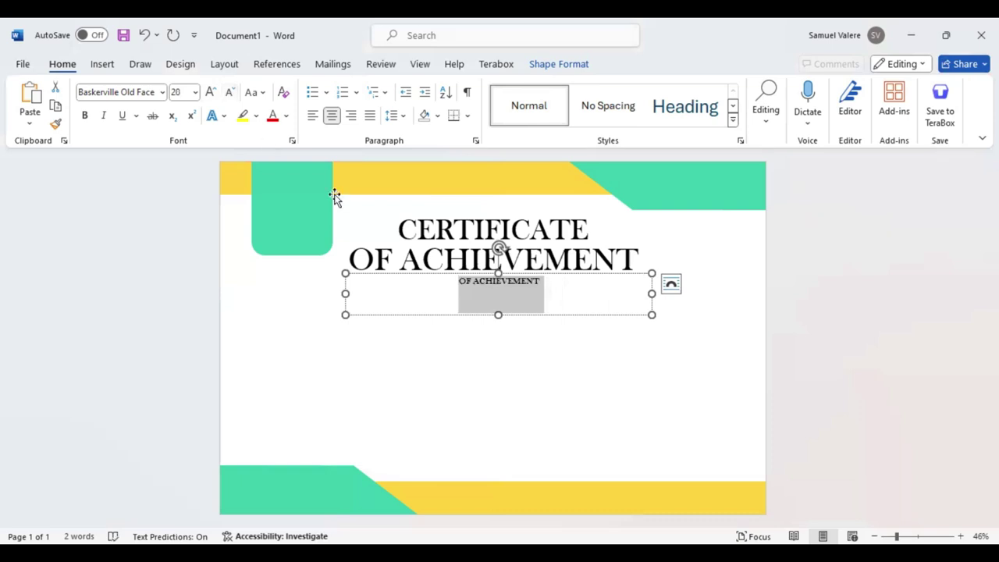
pyautogui.write('This')
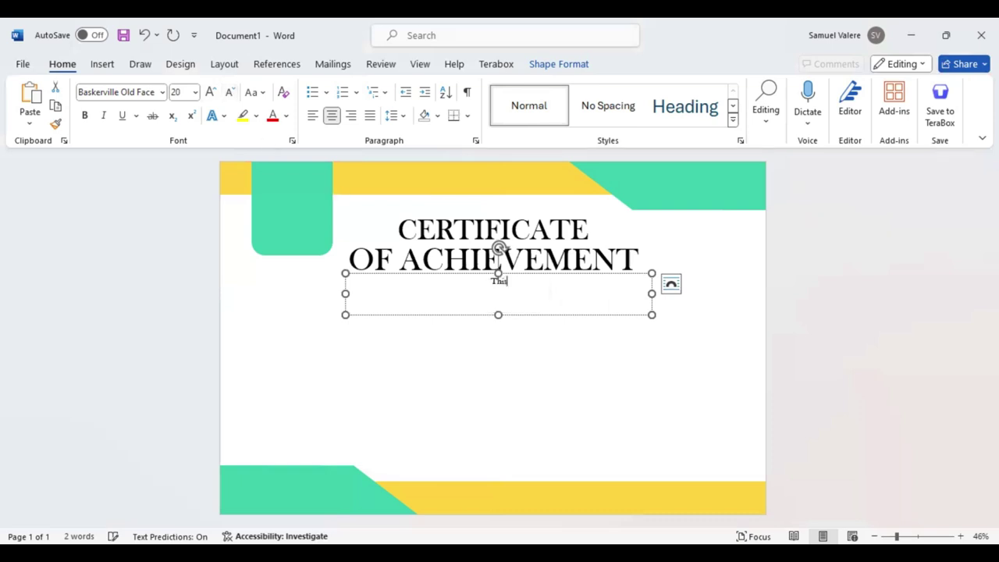
pyautogui.write(' Cer')
pyautogui.write('tificate Is Proudly Presented To')
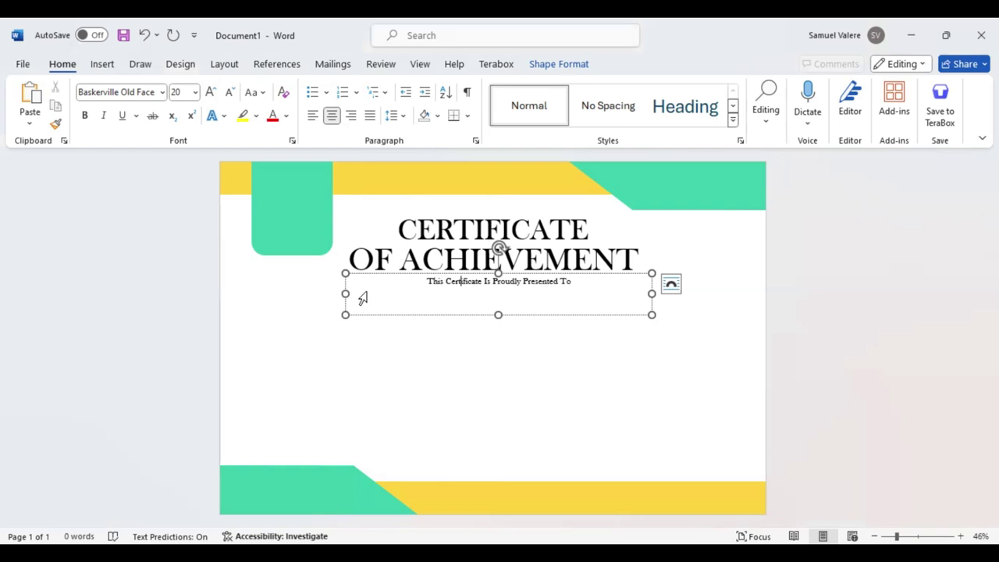
# Set the subtitle to 22 pt and all capitals.
pyautogui.hotkey('ctrl', 'a')
pyautogui.click(210, 92)
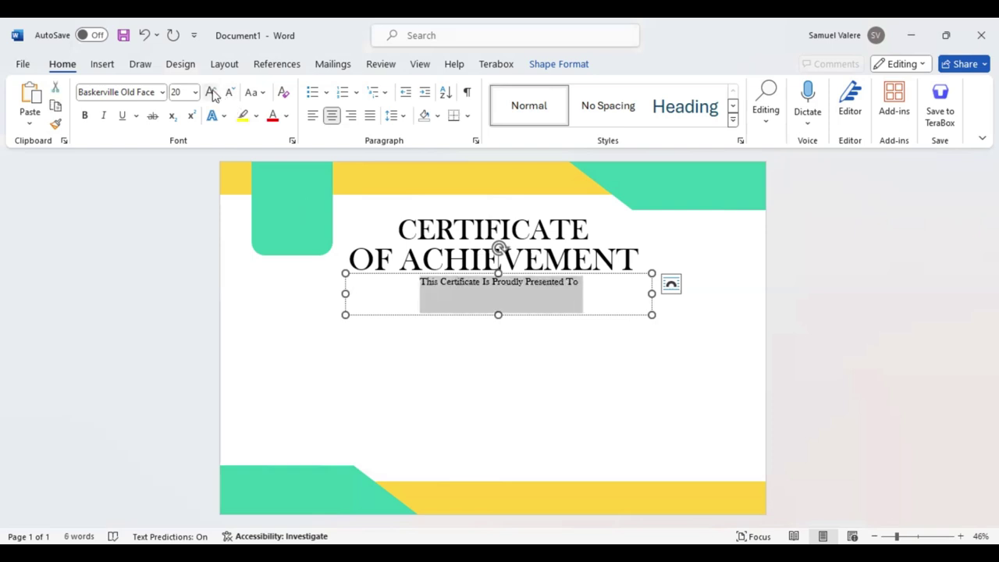
pyautogui.click(211, 92)
pyautogui.click(262, 93)
pyautogui.click(291, 151)
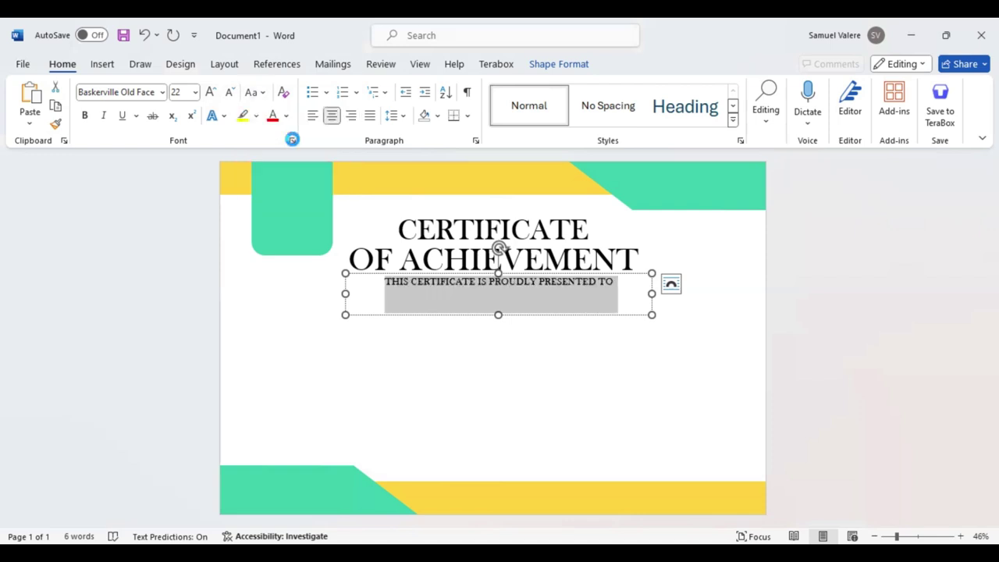
# Expand the subtitle's character spacing by 6 pt.
pyautogui.click(292, 140)
pyautogui.click(412, 120)
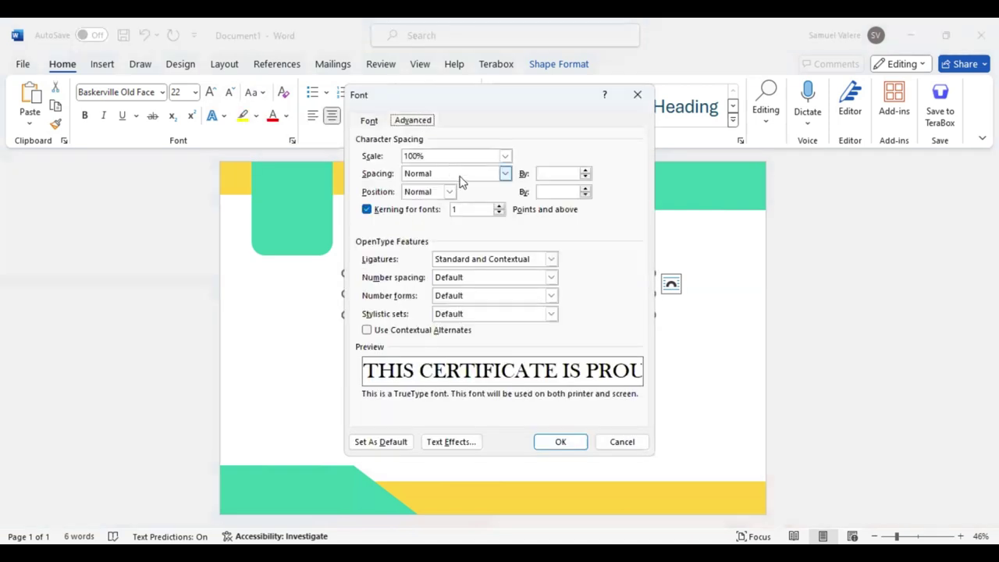
pyautogui.click(505, 174)
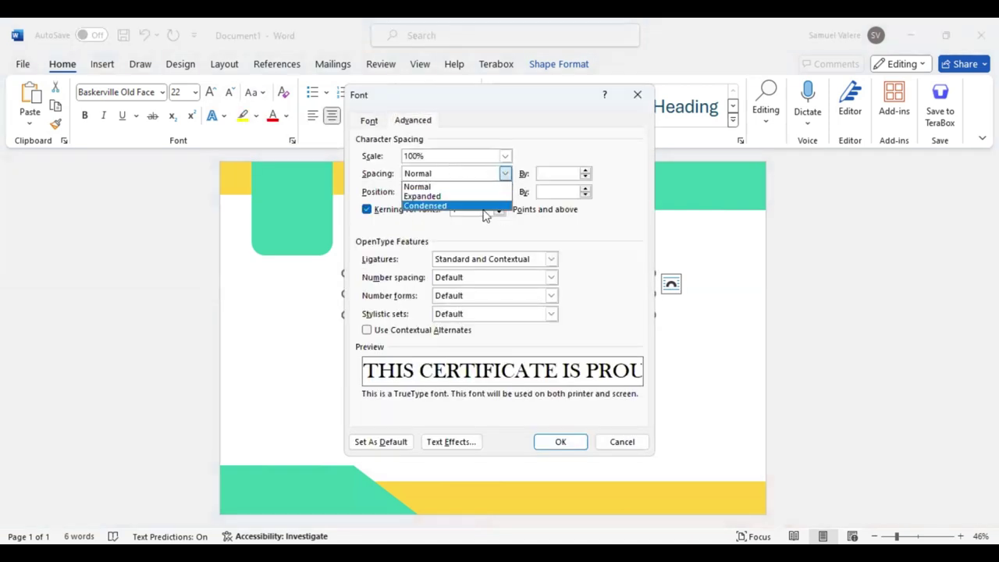
pyautogui.click(449, 192)
pyautogui.click(541, 173)
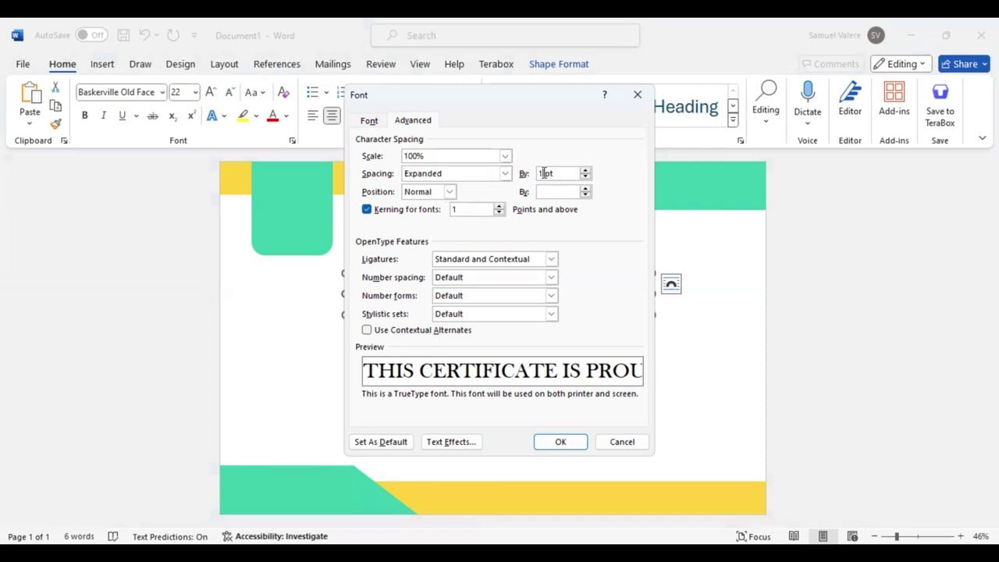
pyautogui.press('BackSpace')
pyautogui.write('6')
pyautogui.press('Return')
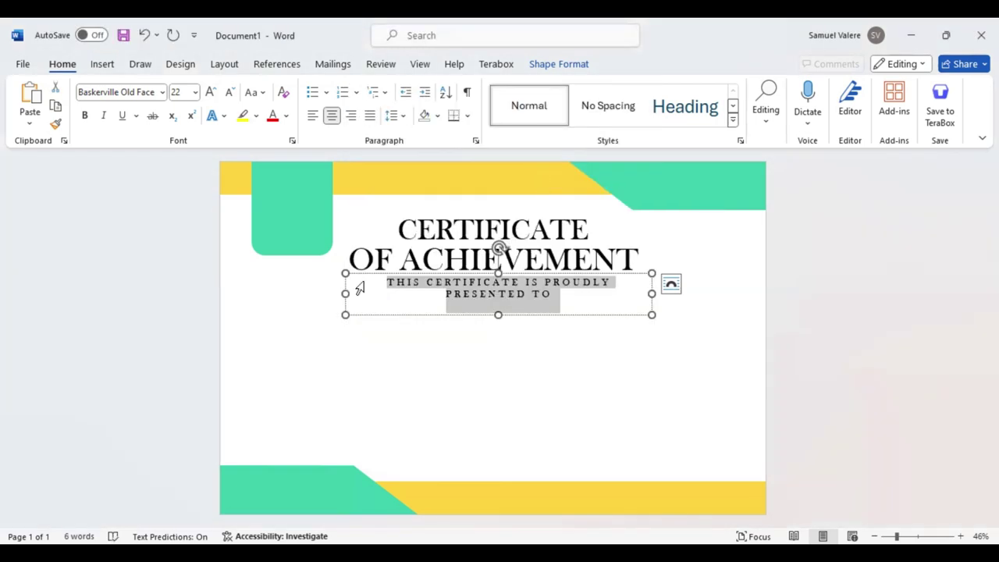
# Centre the subtitle on one line below the heading and place an OF ACHIEVEMENT copy beneath it.
pyautogui.moveTo(345, 293); pyautogui.dragTo(299, 292)
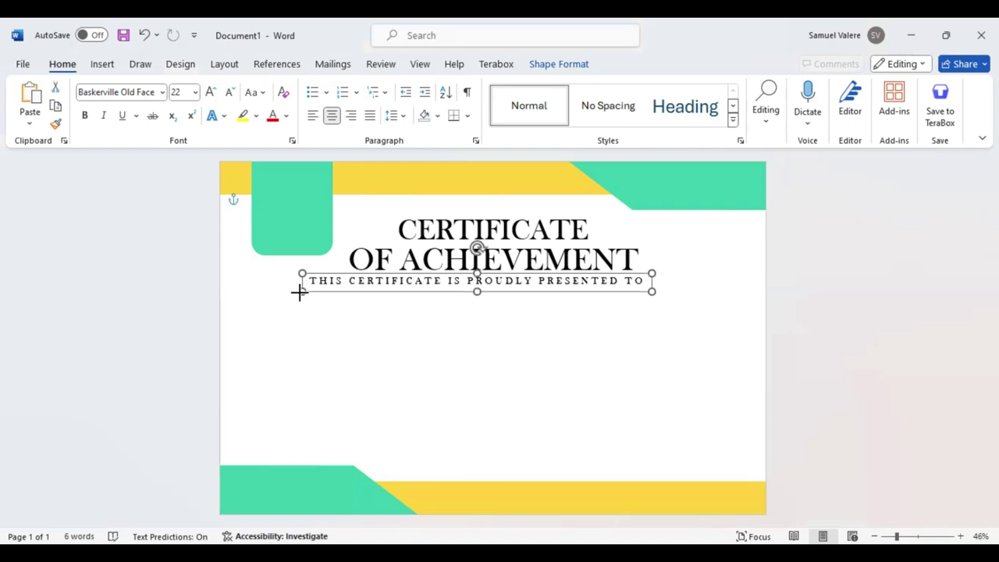
pyautogui.moveTo(512, 287); pyautogui.dragTo(528, 316)
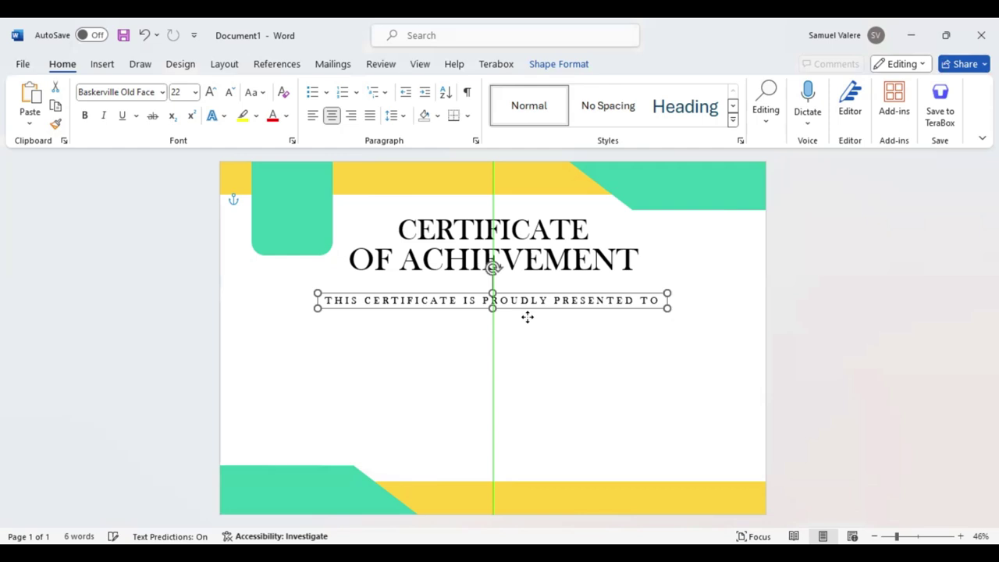
pyautogui.click(534, 286)
pyautogui.moveTo(534, 286); pyautogui.dragTo(529, 362)
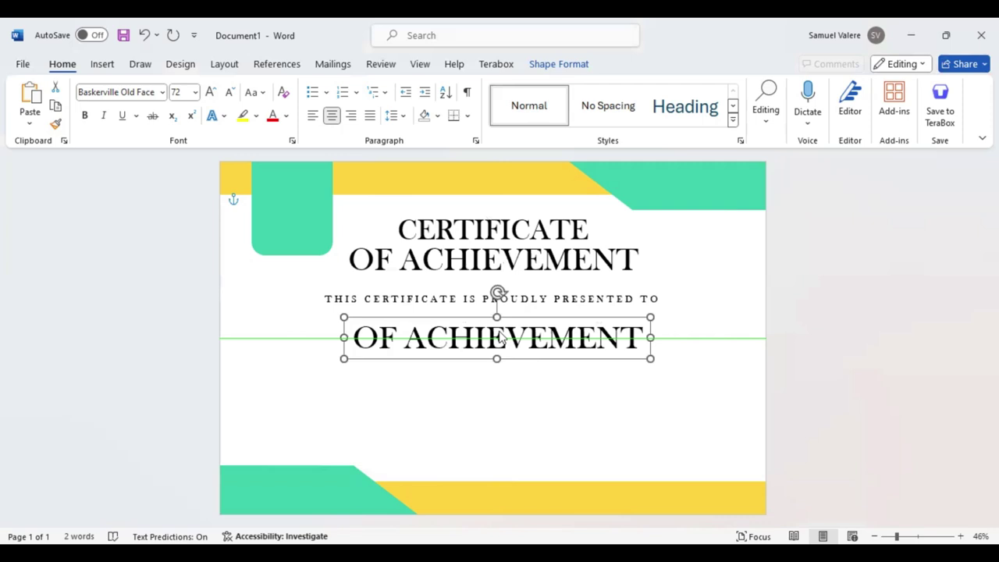
# Replace the copied box's text with 'Name Surname' set in Edwardian Script ITC.
pyautogui.tripleClick(502, 337)
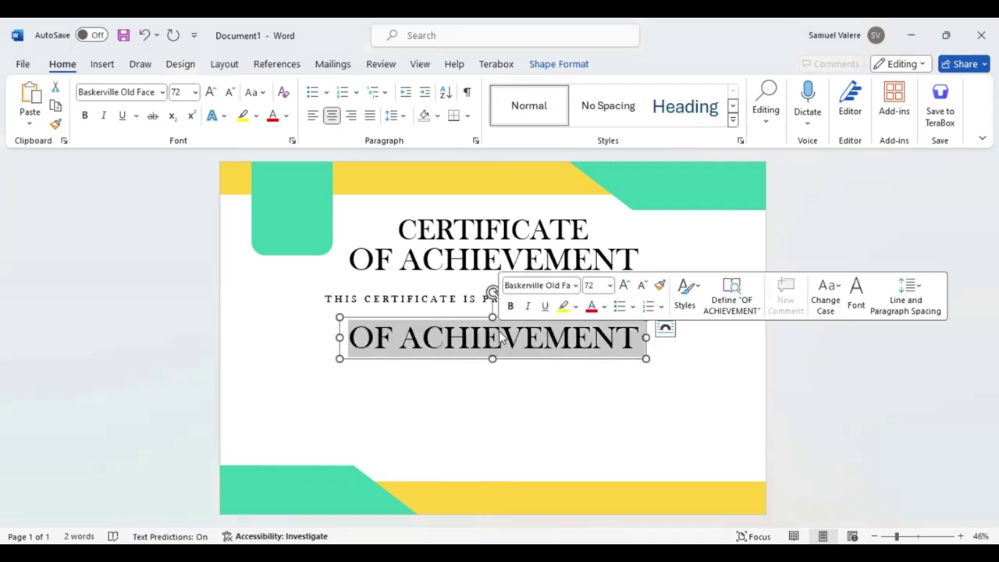
pyautogui.write('Na')
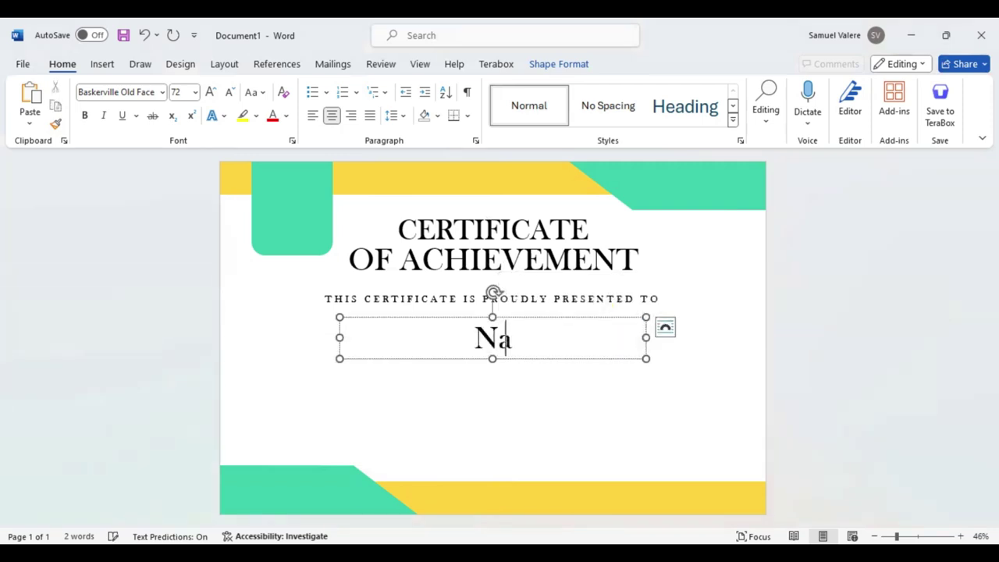
pyautogui.write('me Surname')
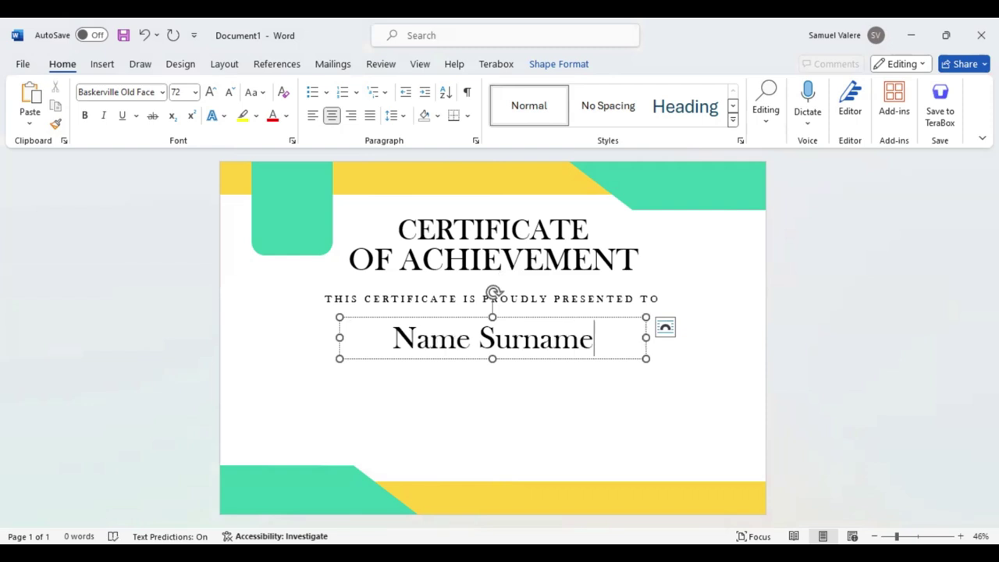
pyautogui.click(523, 338)
pyautogui.tripleClick(523, 338)
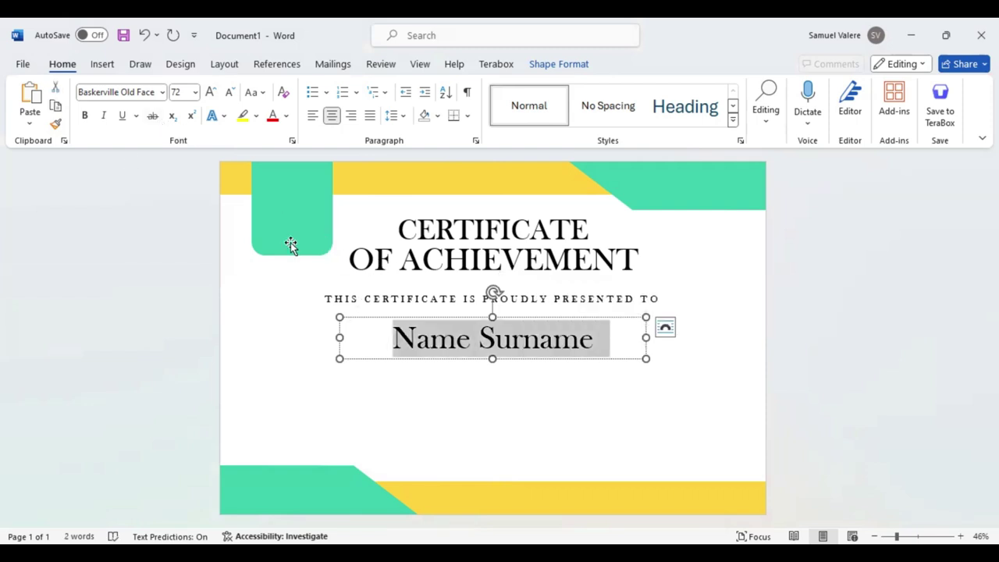
pyautogui.click(133, 91)
pyautogui.write('Edwardian Script ITC')
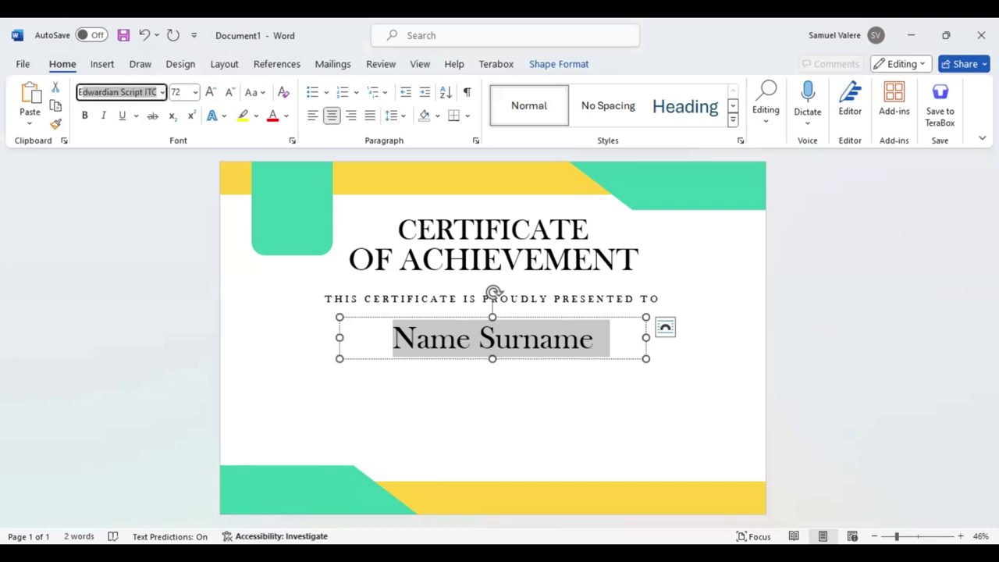
pyautogui.press('Return')
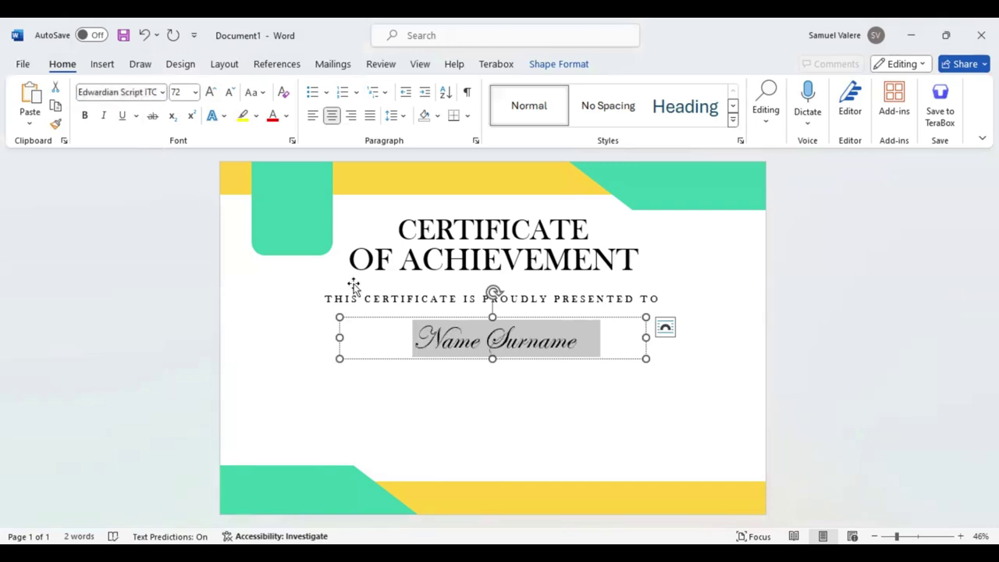
# Enlarge Name Surname to 130 pt, extend its box, and nudge it up.
pyautogui.click(210, 93)
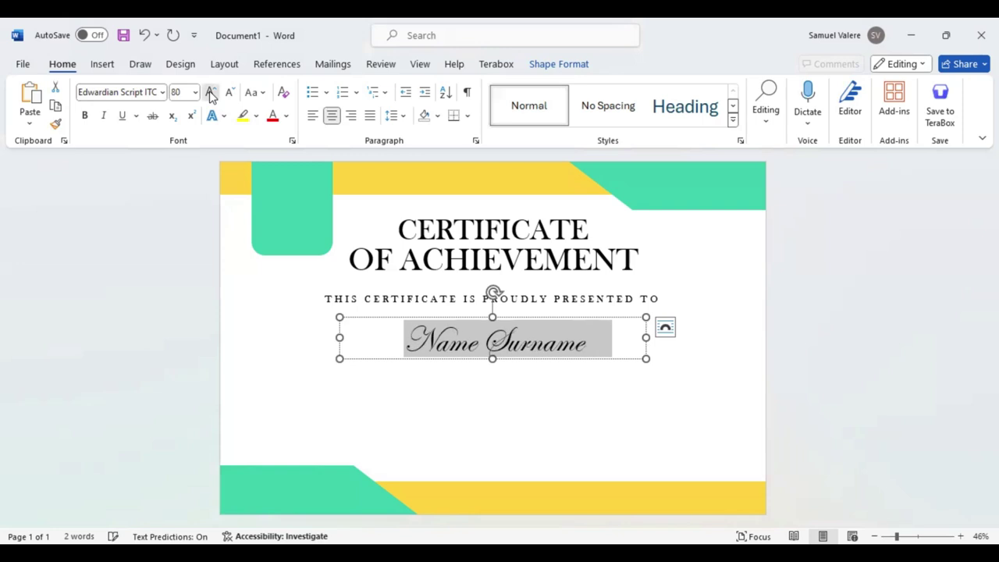
pyautogui.click(210, 93)
pyautogui.click(210, 93)
pyautogui.click(210, 92)
pyautogui.click(210, 93)
pyautogui.click(210, 93)
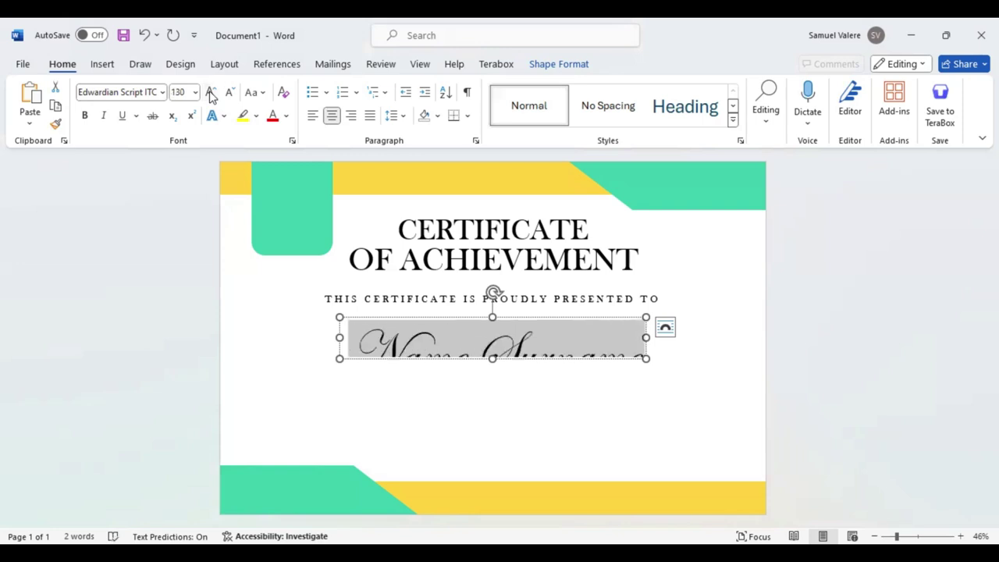
pyautogui.moveTo(492, 358)
pyautogui.mouseDown()
pyautogui.moveTo(494, 386)
pyautogui.moveTo(504, 382)
pyautogui.mouseUp()
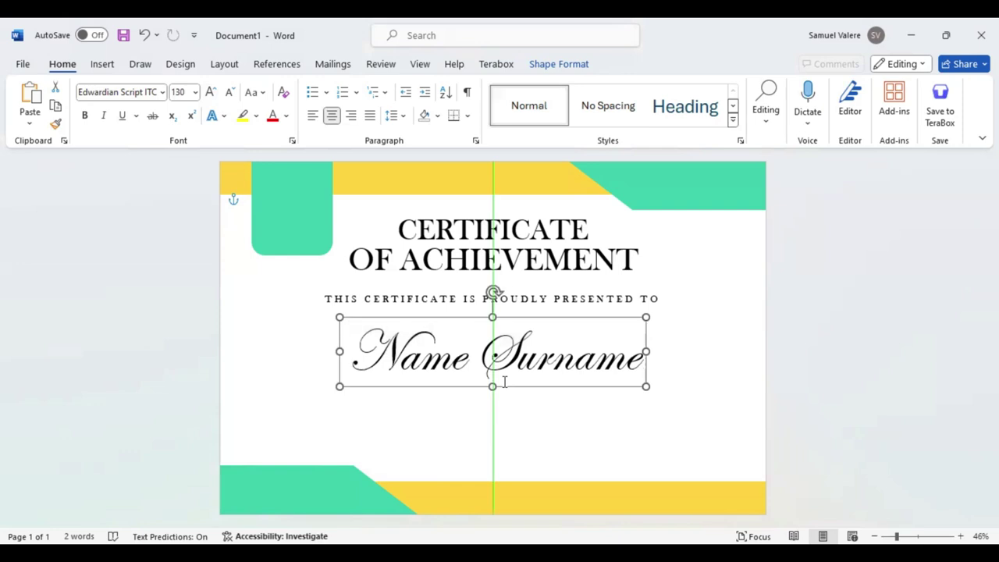
pyautogui.press('Up')
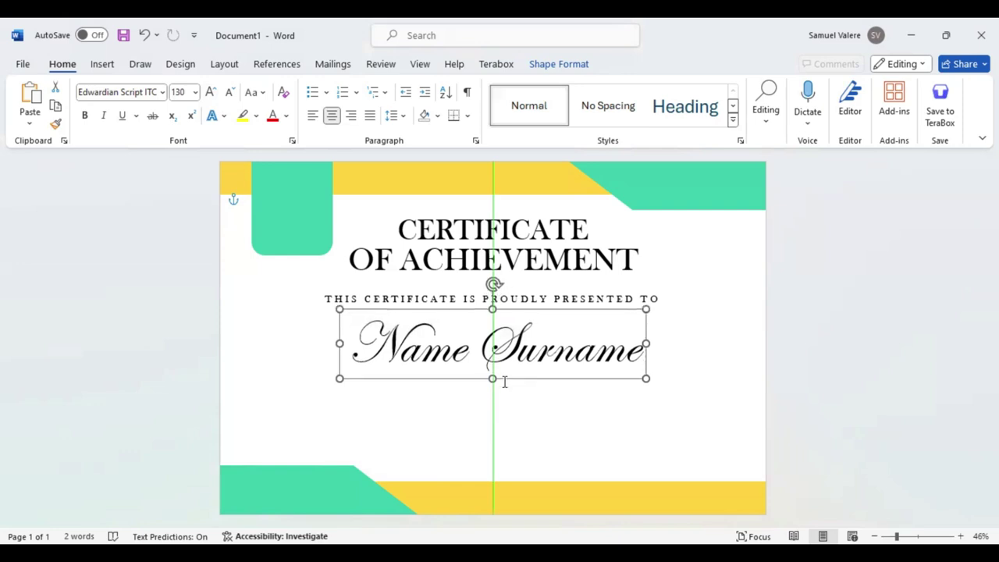
pyautogui.press('Up')
pyautogui.press('Up')
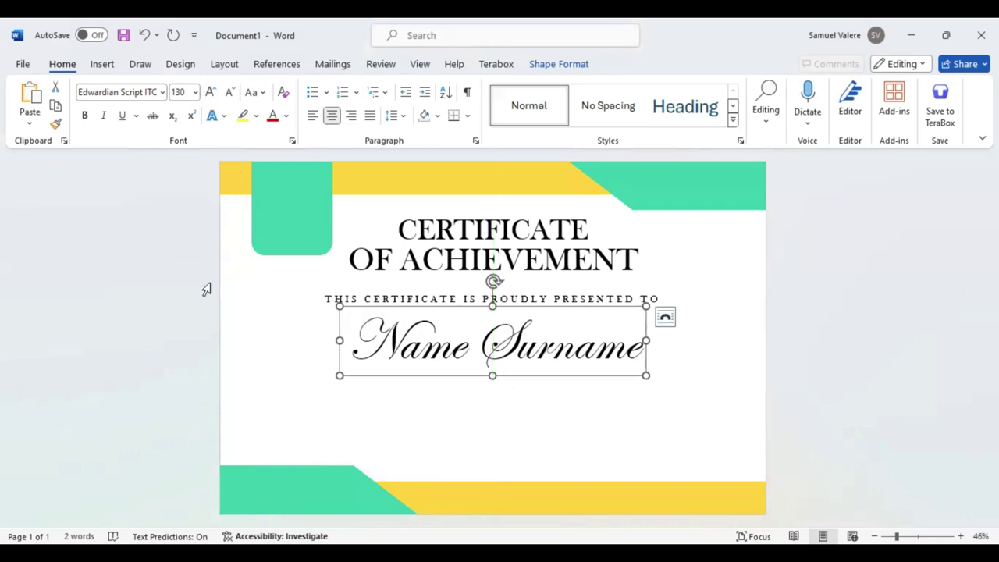
# Make the top-right and bottom-left green shapes slightly shorter.
pyautogui.click(730, 208)
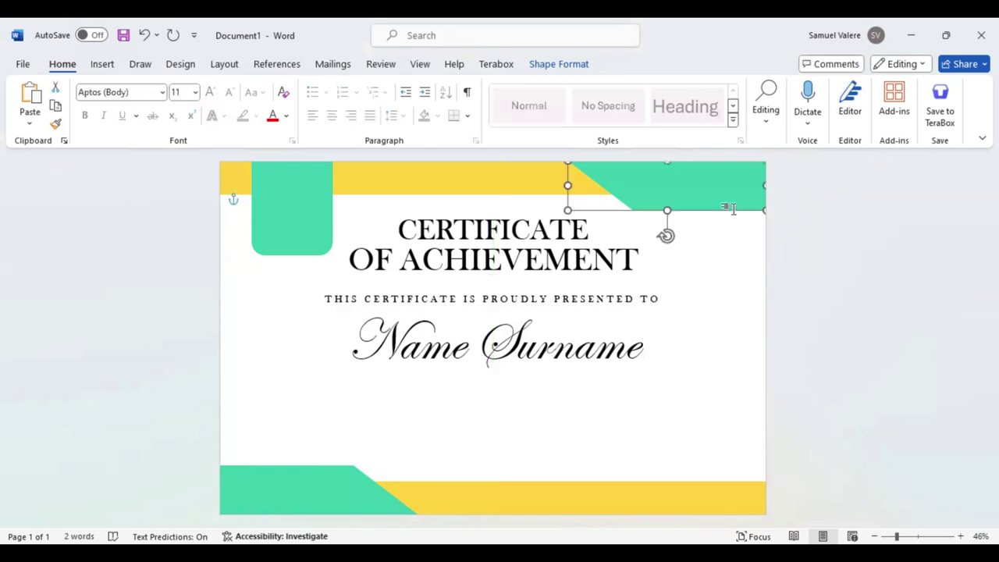
pyautogui.moveTo(665, 208); pyautogui.dragTo(665, 202)
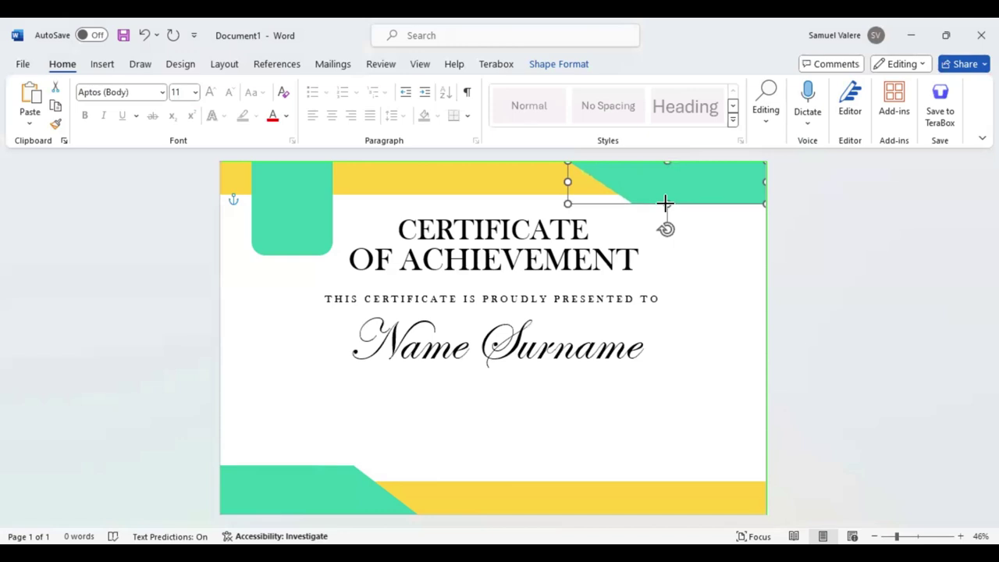
pyautogui.click(297, 489)
pyautogui.moveTo(317, 468); pyautogui.dragTo(317, 471)
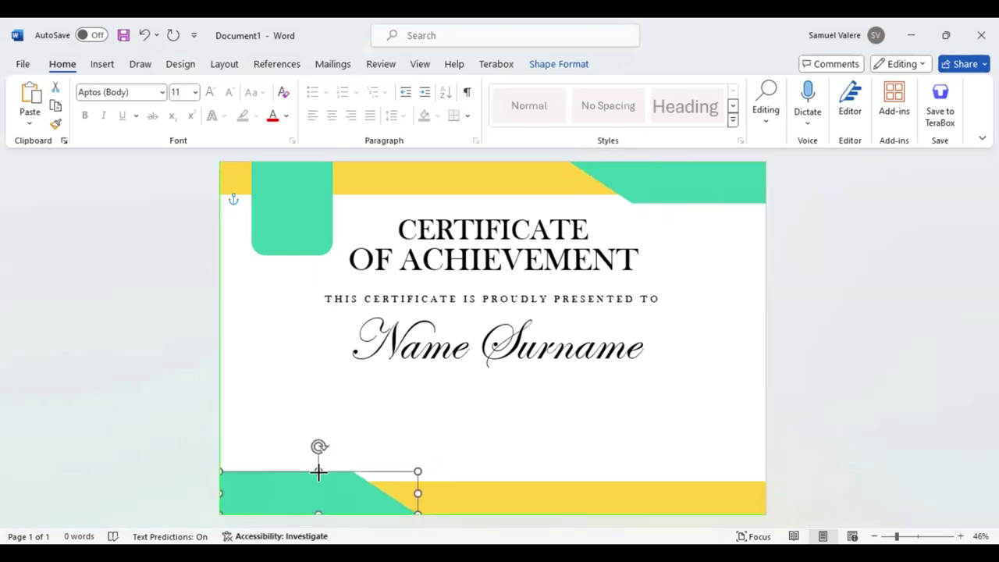
# Draw a level straight line beneath the Name Surname text.
pyautogui.click(102, 67)
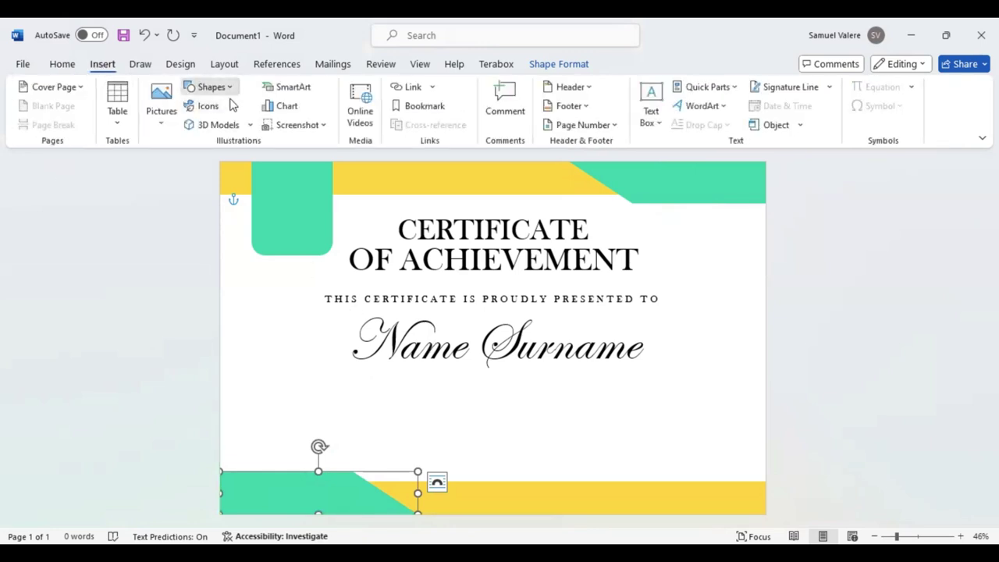
pyautogui.click(211, 87)
pyautogui.click(207, 127)
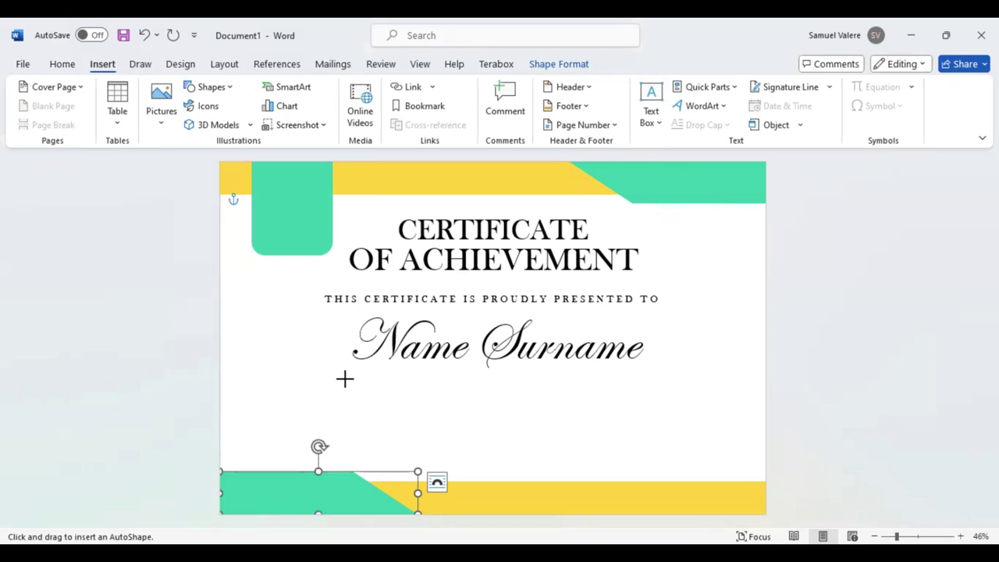
pyautogui.moveTo(323, 378); pyautogui.dragTo(731, 372)
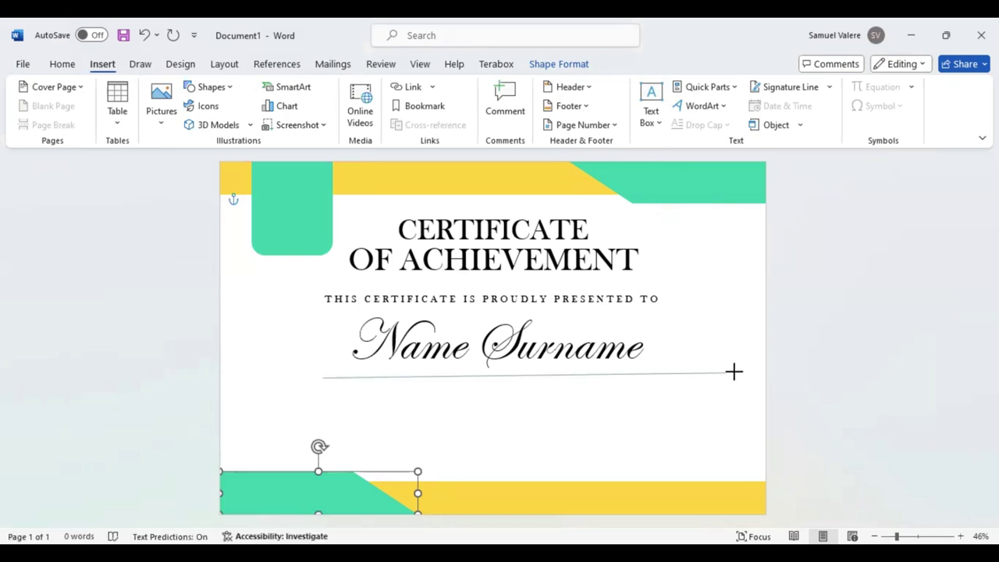
pyautogui.moveTo(730, 372); pyautogui.dragTo(733, 373)
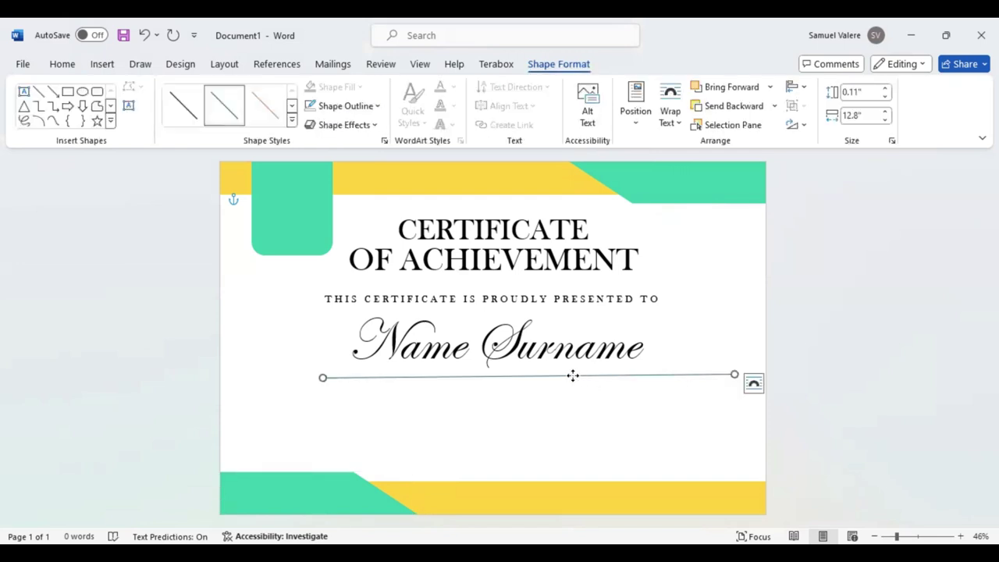
pyautogui.moveTo(576, 377); pyautogui.dragTo(551, 367)
pyautogui.moveTo(551, 367); pyautogui.dragTo(561, 479)
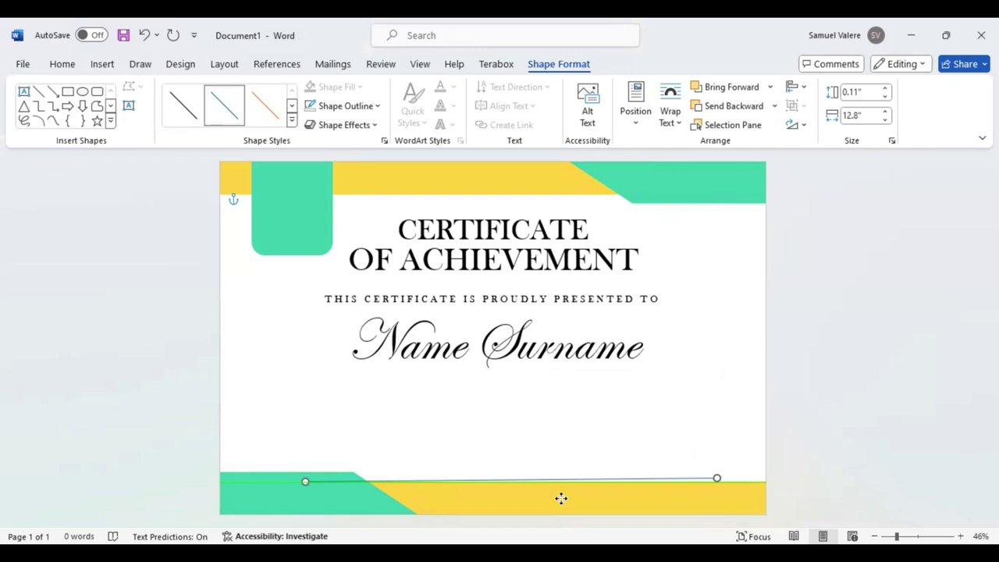
pyautogui.moveTo(716, 477); pyautogui.dragTo(717, 480)
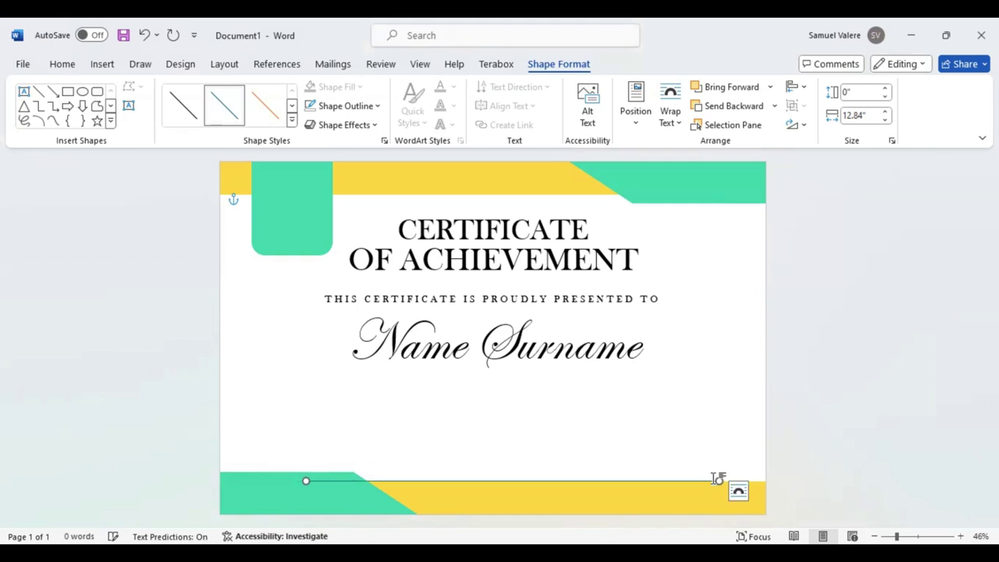
pyautogui.hotkey('ctrl', 'z')
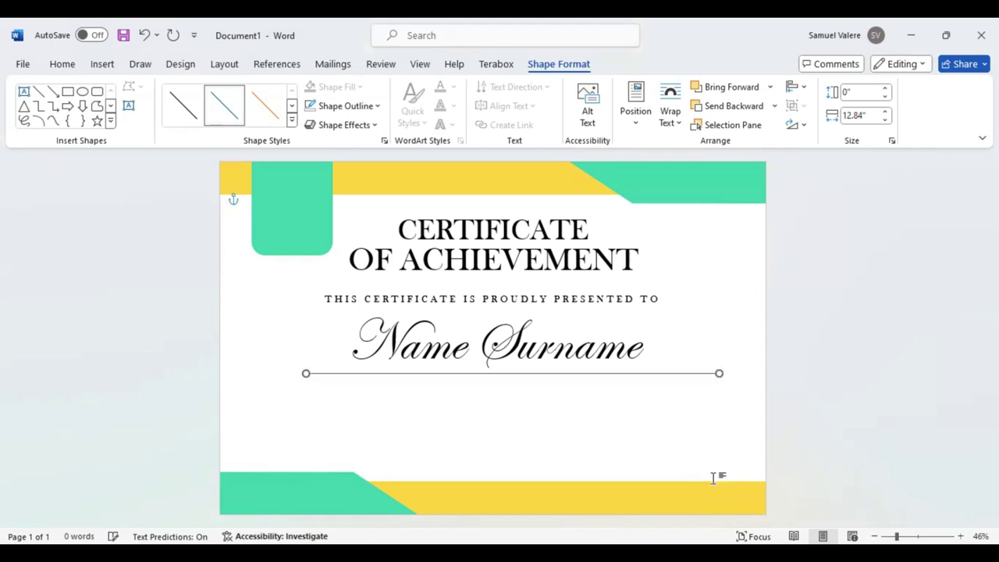
# Centre the line under the name and colour it yellow.
pyautogui.click(583, 374)
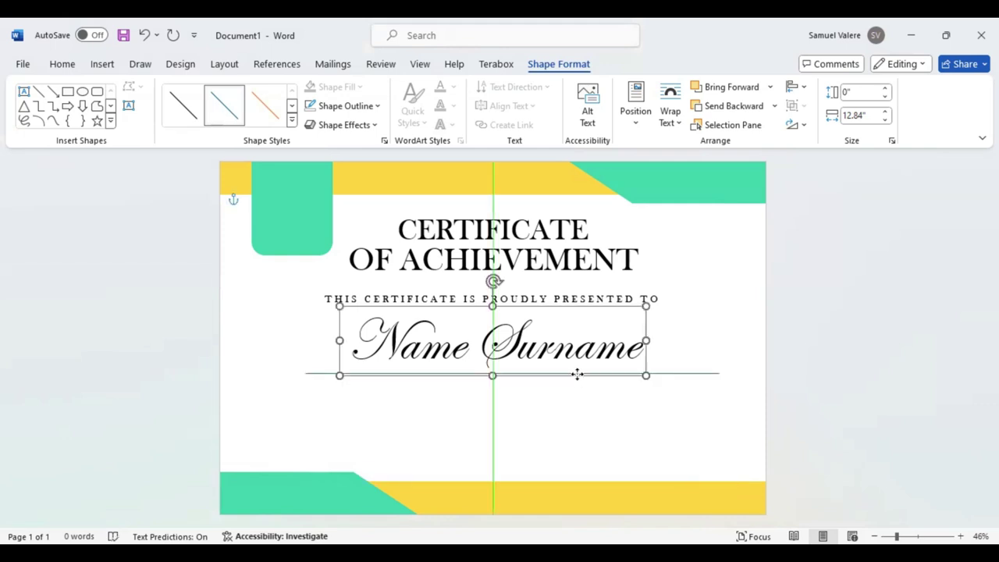
pyautogui.click(680, 374)
pyautogui.moveTo(679, 373); pyautogui.dragTo(658, 376)
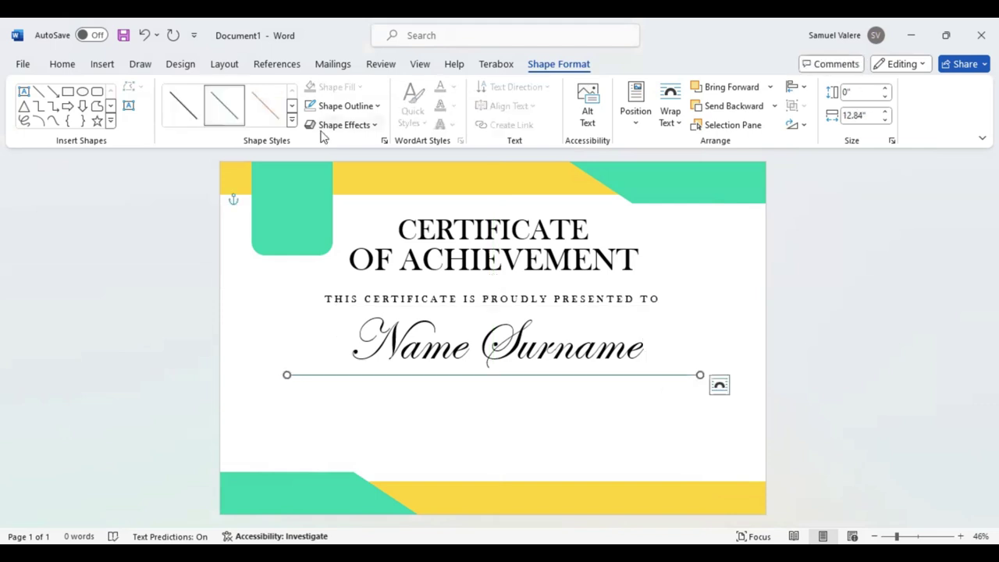
pyautogui.click(377, 107)
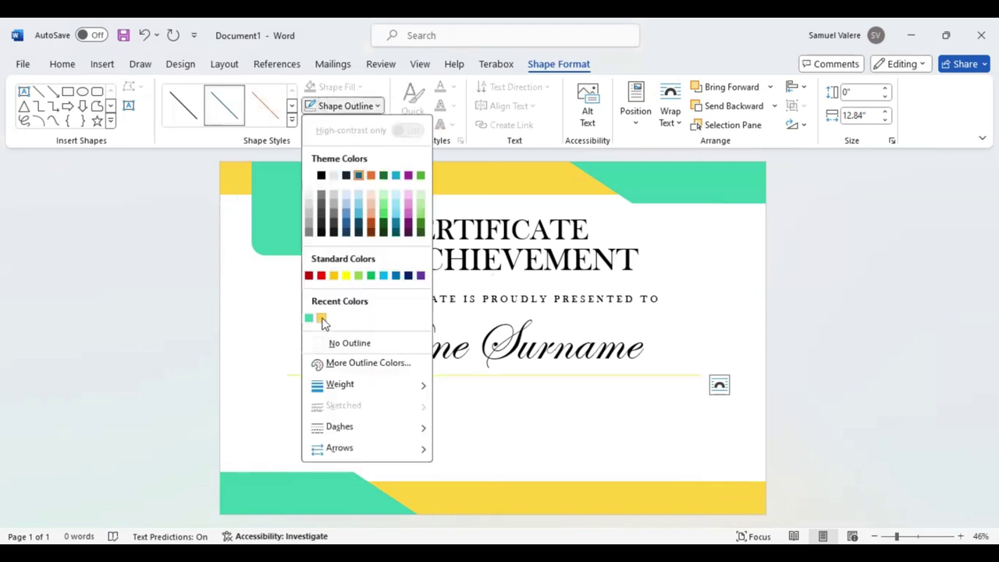
pyautogui.click(321, 319)
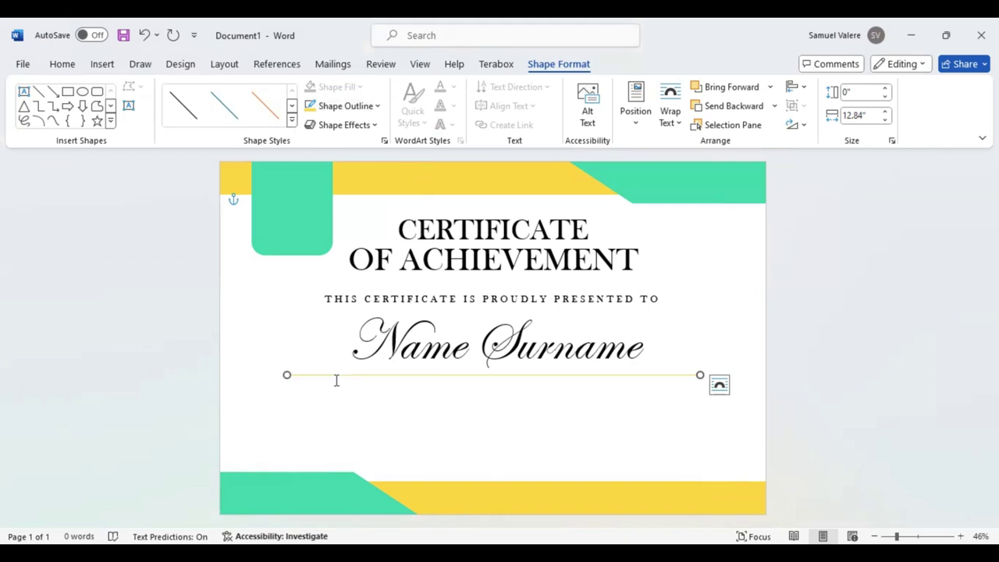
pyautogui.click(129, 107)
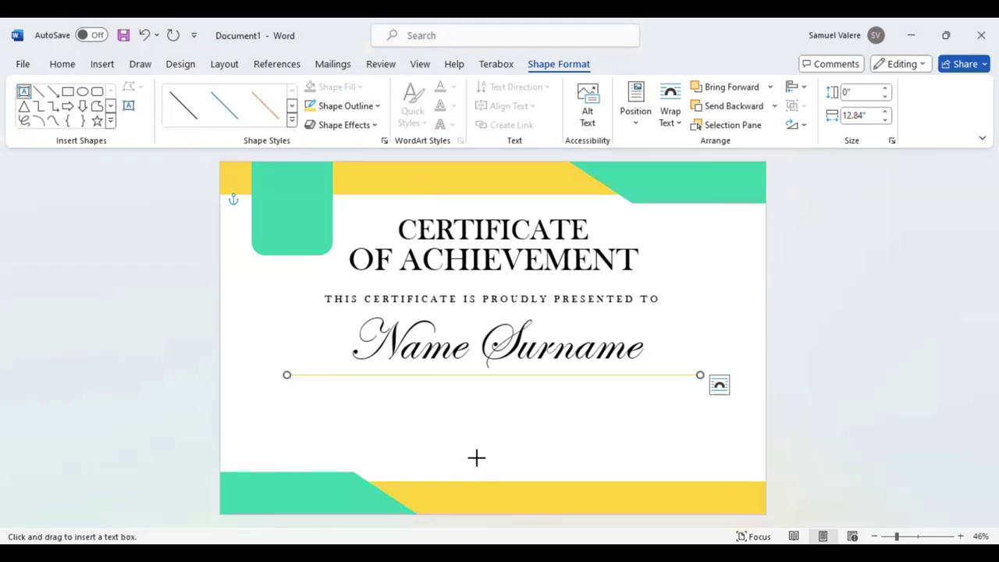
# Draw a text box below the yellow line and paste the appreciation paragraph into it.
pyautogui.moveTo(390, 397)
pyautogui.mouseDown()
pyautogui.moveTo(666, 459)
pyautogui.moveTo(686, 474)
pyautogui.mouseUp()
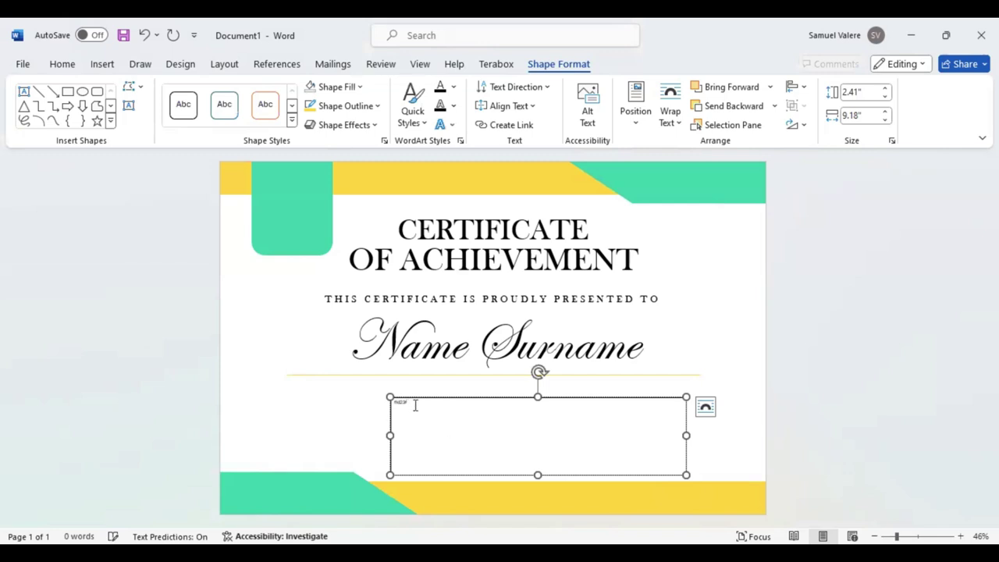
pyautogui.moveTo(415, 405); pyautogui.dragTo(392, 406)
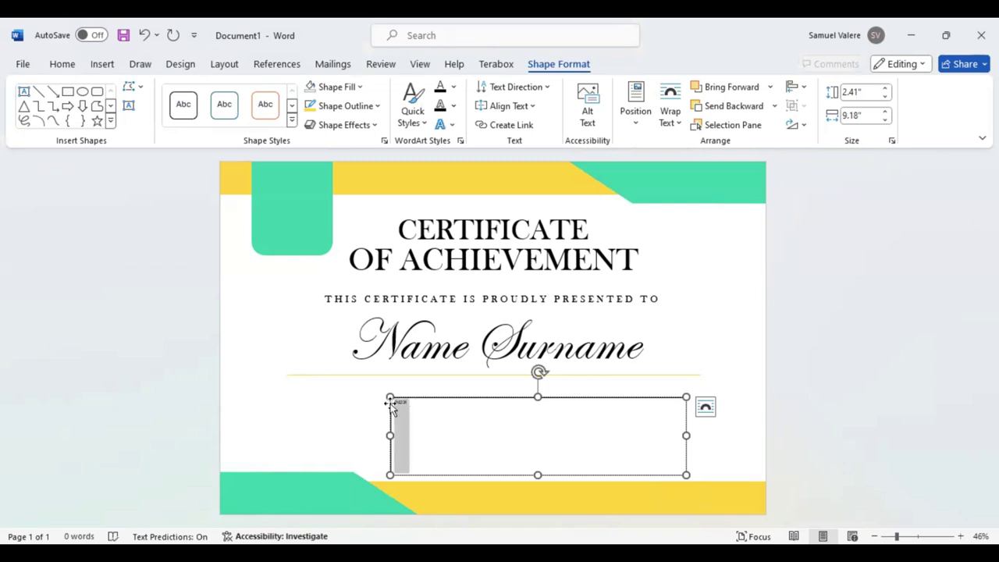
pyautogui.press('Delete')
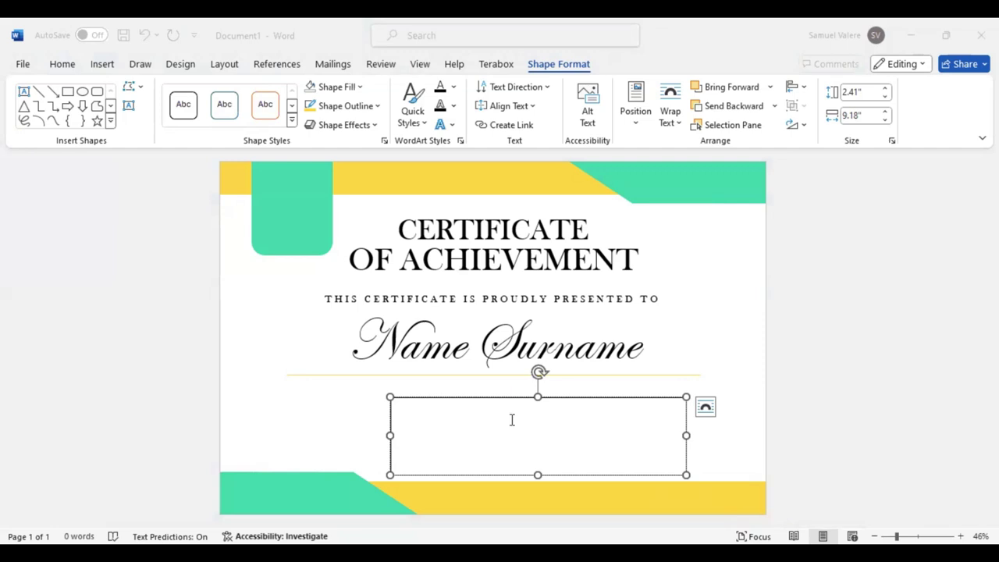
pyautogui.hotkey('ctrl', 'v')
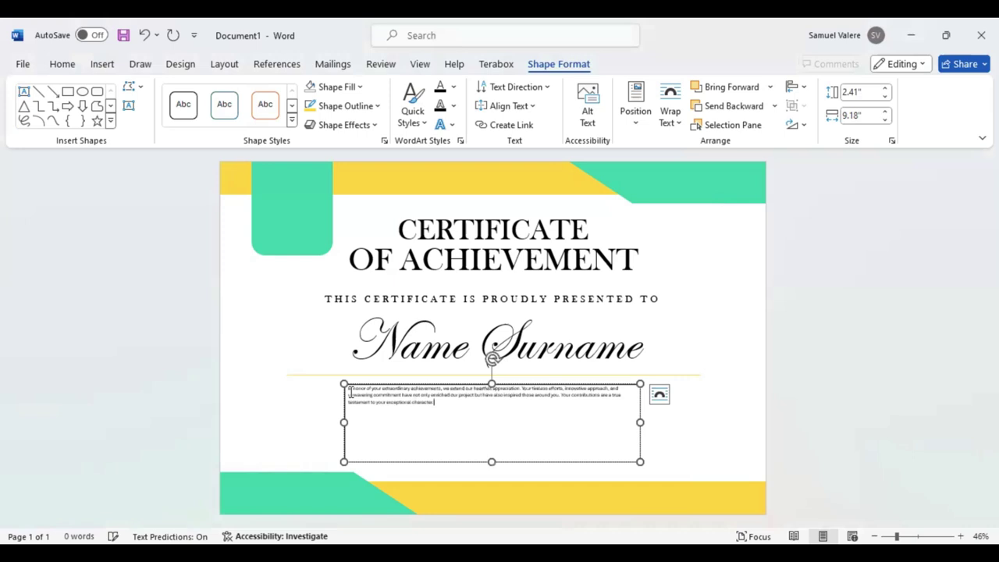
pyautogui.hotkey('ctrl', 'a')
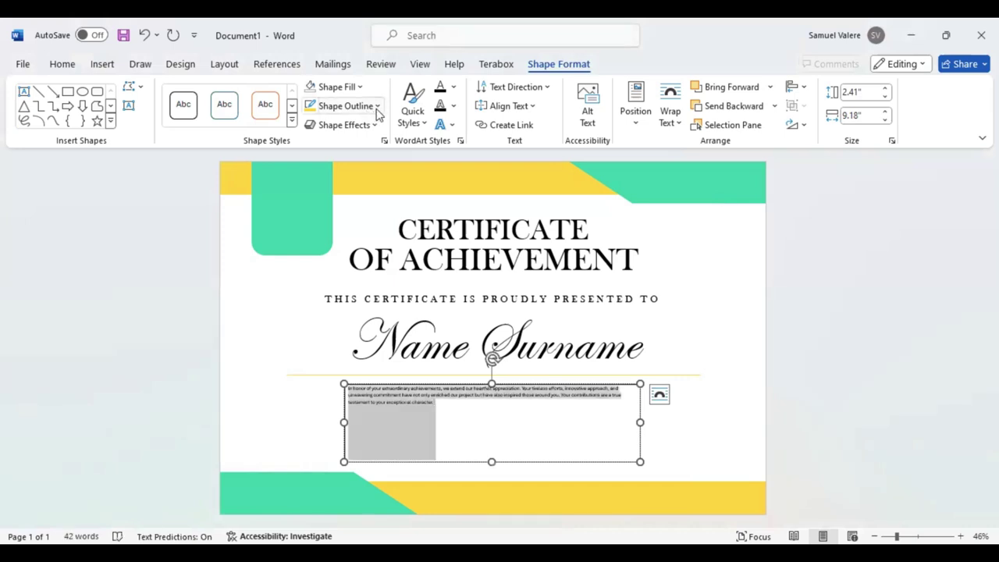
# Centre the paragraph and set it in Baskerville Old Face, size 24.
pyautogui.click(377, 107)
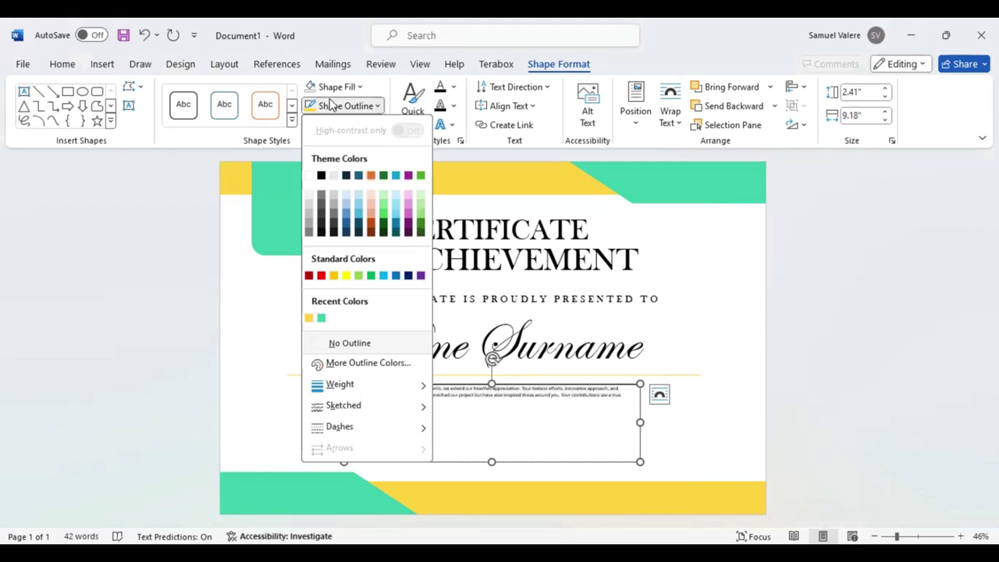
pyautogui.press('Escape')
pyautogui.click(62, 64)
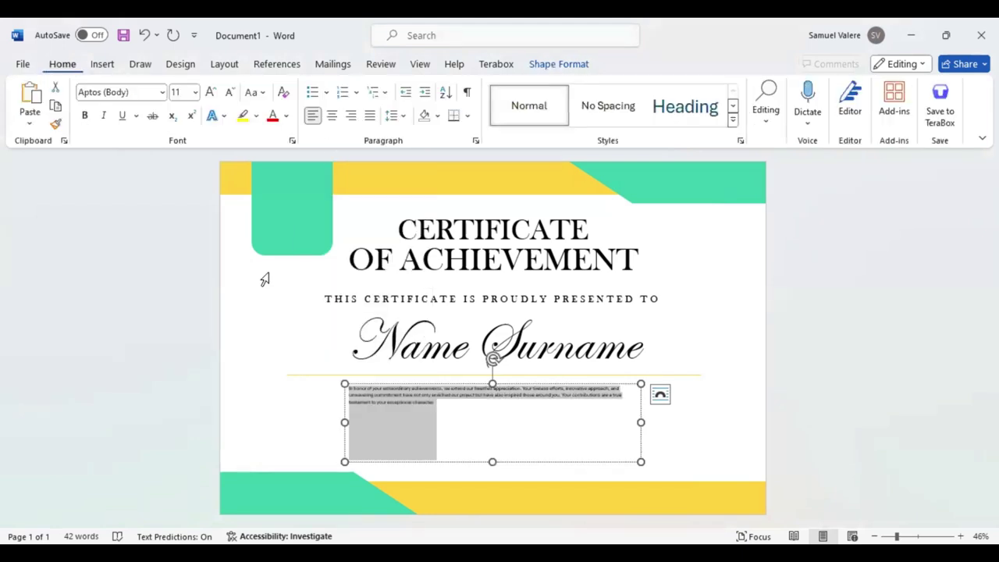
pyautogui.click(332, 115)
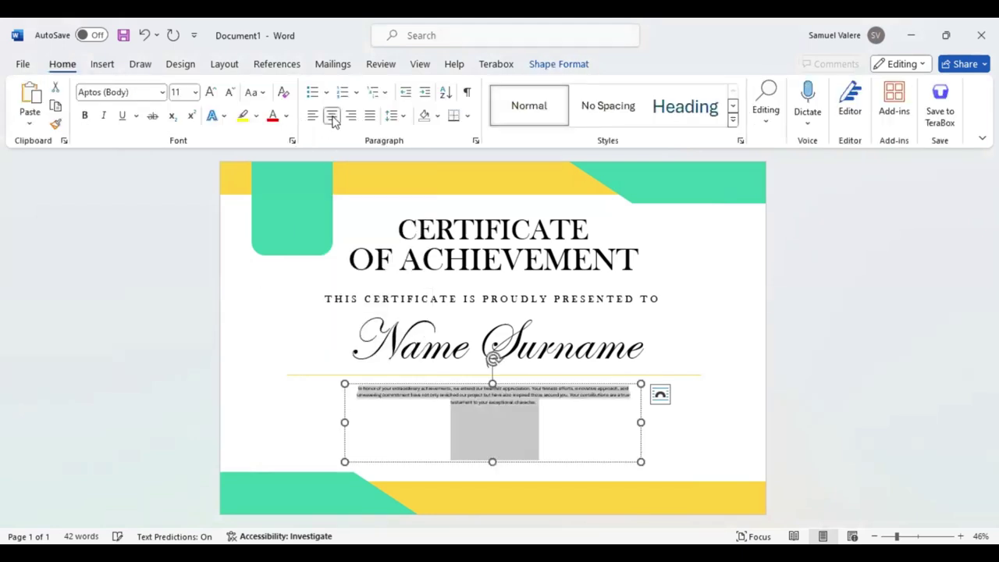
pyautogui.click(211, 92)
pyautogui.click(140, 92)
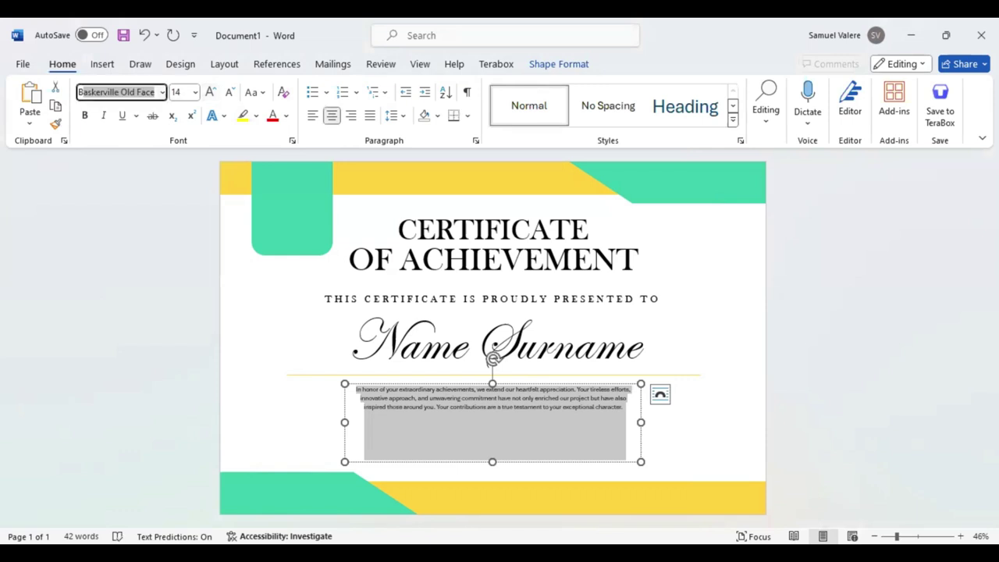
pyautogui.press('Return')
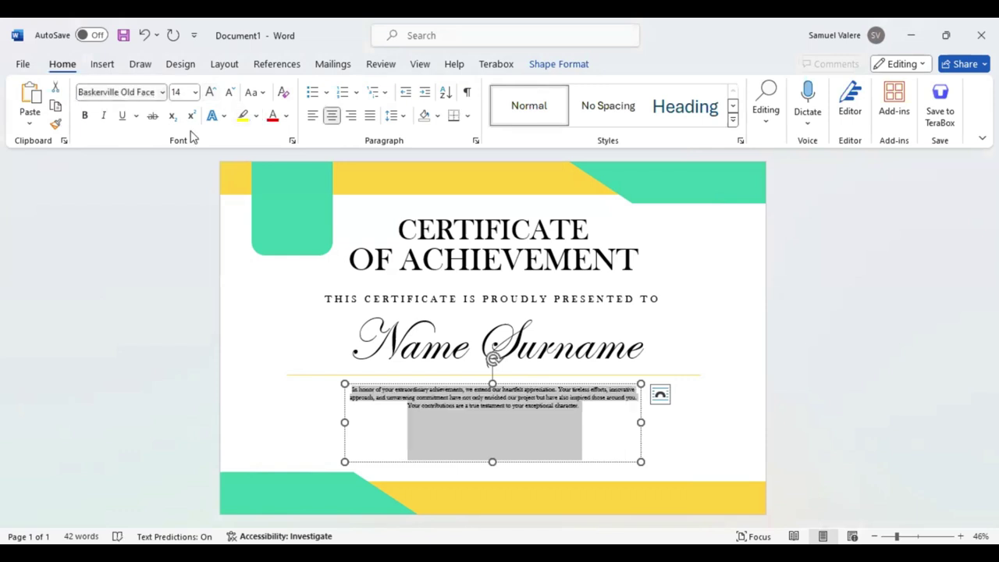
pyautogui.click(211, 92)
pyautogui.click(211, 92)
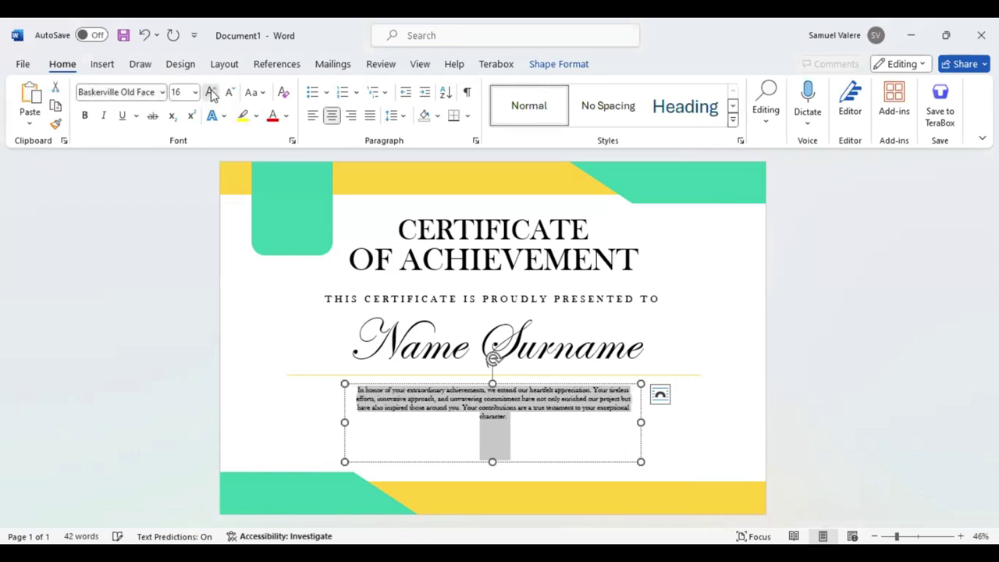
pyautogui.click(211, 92)
pyautogui.click(211, 92)
pyautogui.click(211, 92)
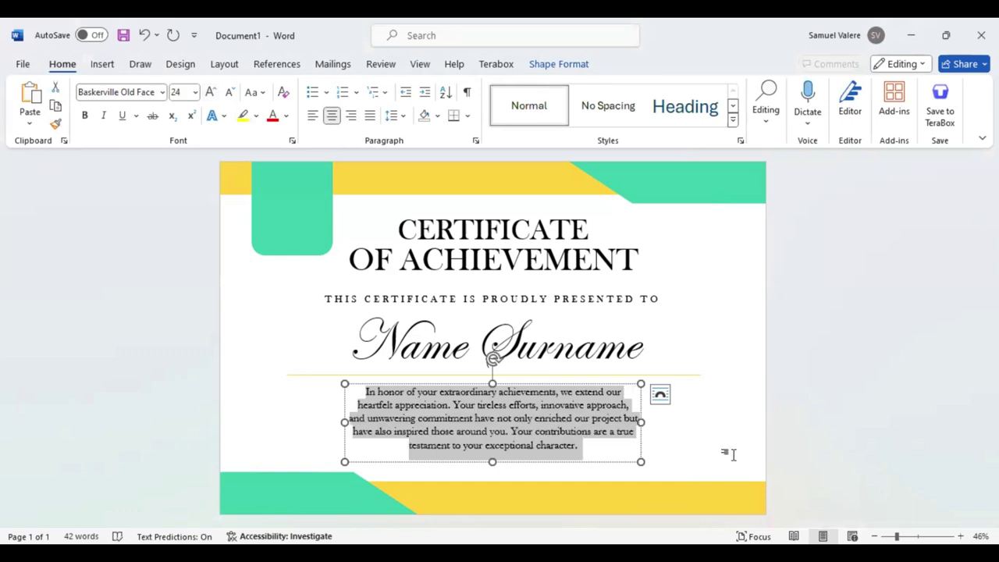
pyautogui.press('Escape')
# Widen and shorten the paragraph box, then centre it under the name.
pyautogui.moveTo(670, 423); pyautogui.dragTo(729, 422)
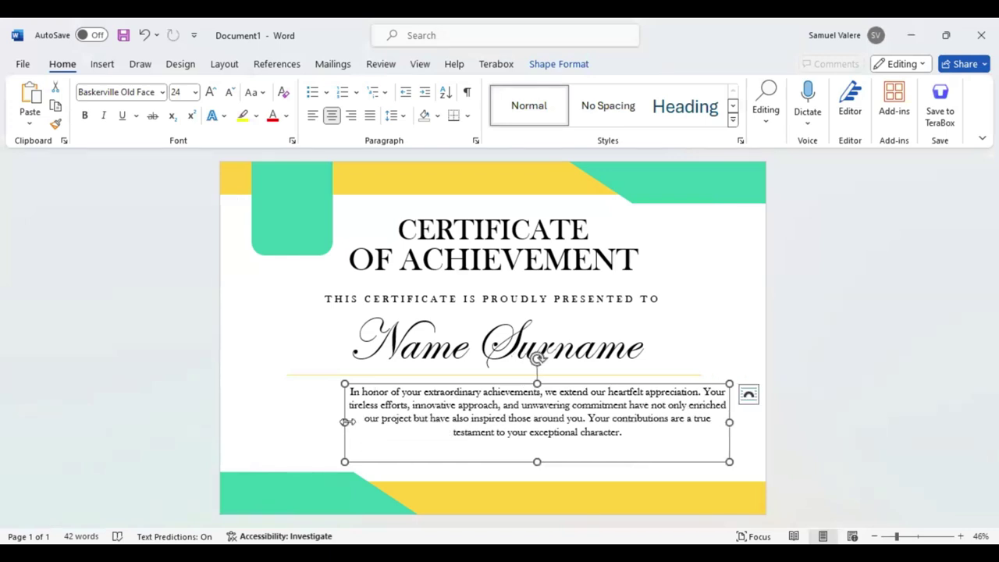
pyautogui.moveTo(345, 423); pyautogui.dragTo(247, 411)
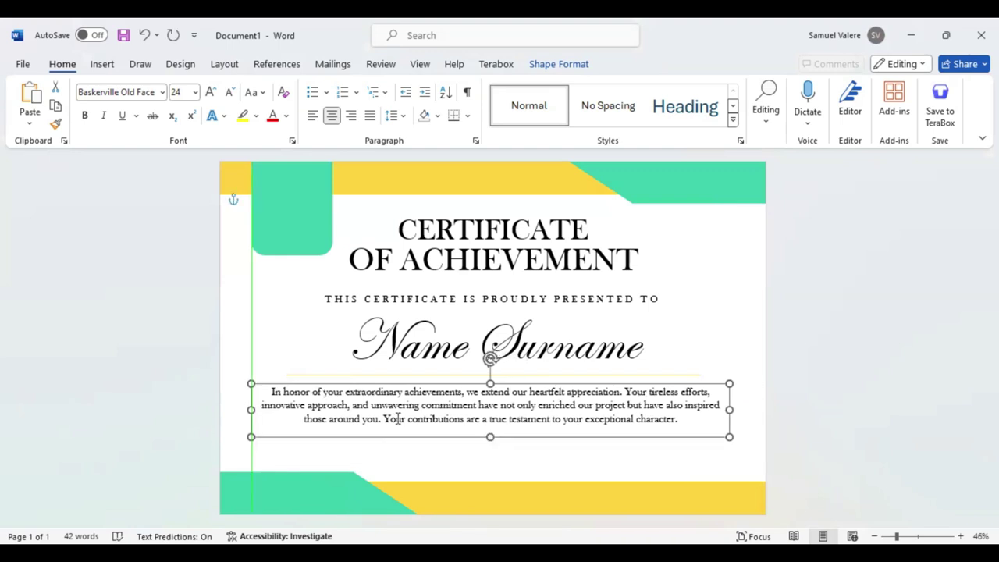
pyautogui.moveTo(490, 461); pyautogui.dragTo(490, 429)
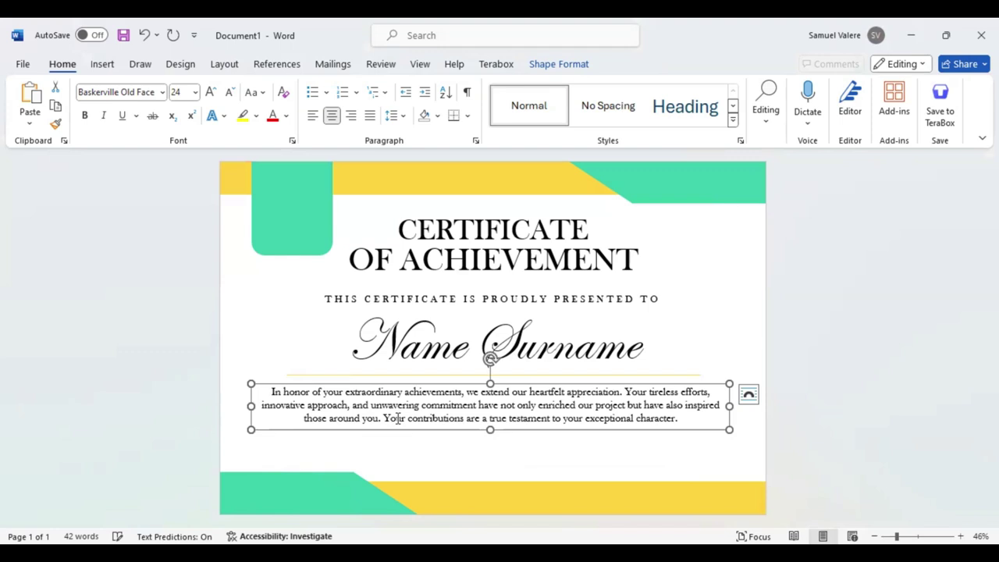
pyautogui.moveTo(398, 419); pyautogui.dragTo(404, 415)
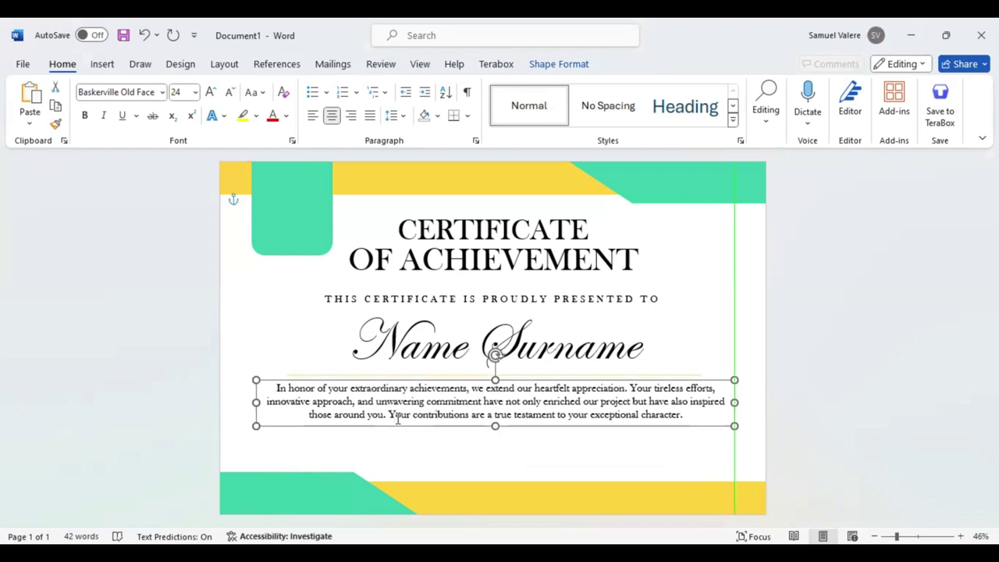
pyautogui.moveTo(397, 419); pyautogui.dragTo(398, 419)
# Recolour the Name Surname text and the CERTIFICATE title bright green.
pyautogui.press('Tab')
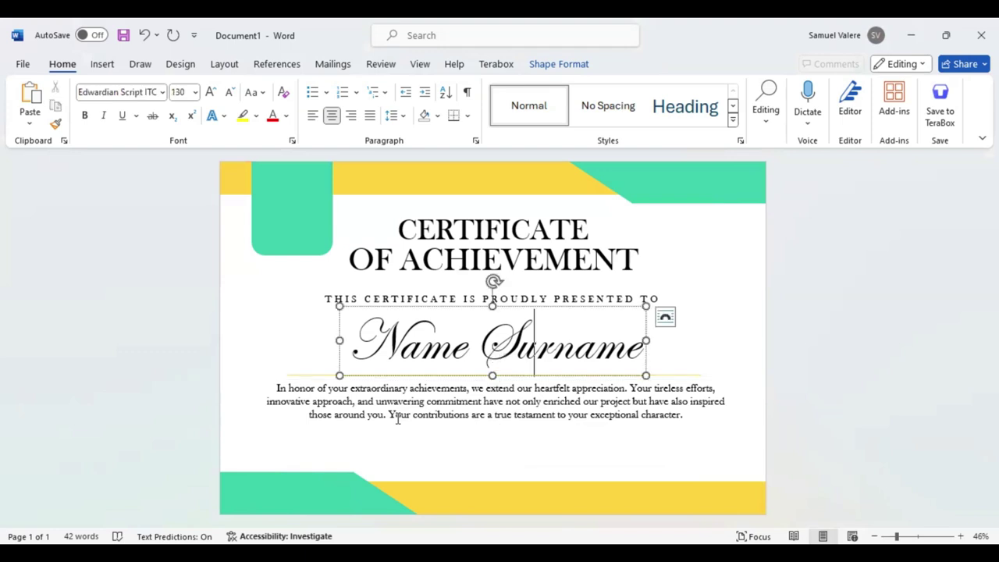
pyautogui.hotkey('ctrl', 'a')
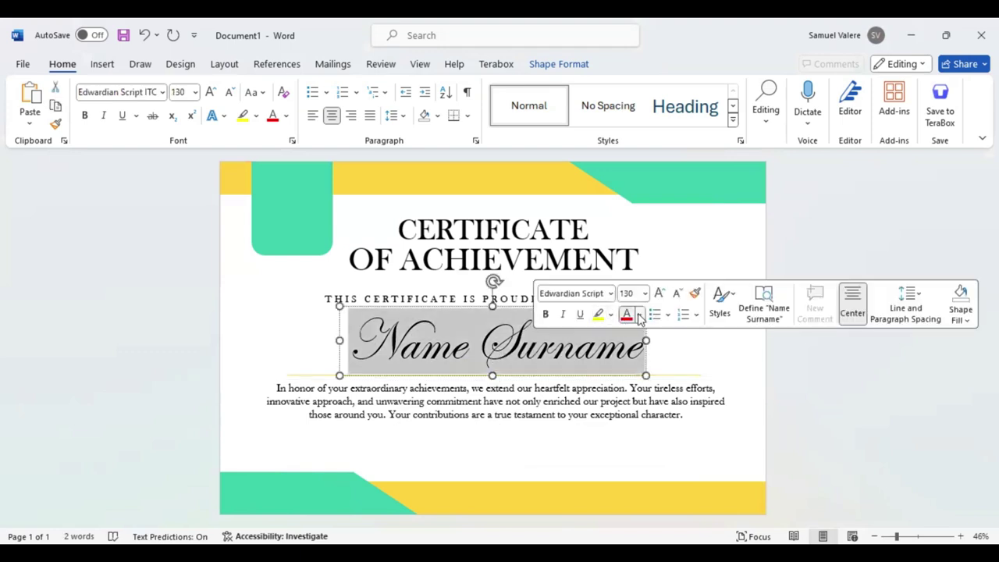
pyautogui.click(638, 316)
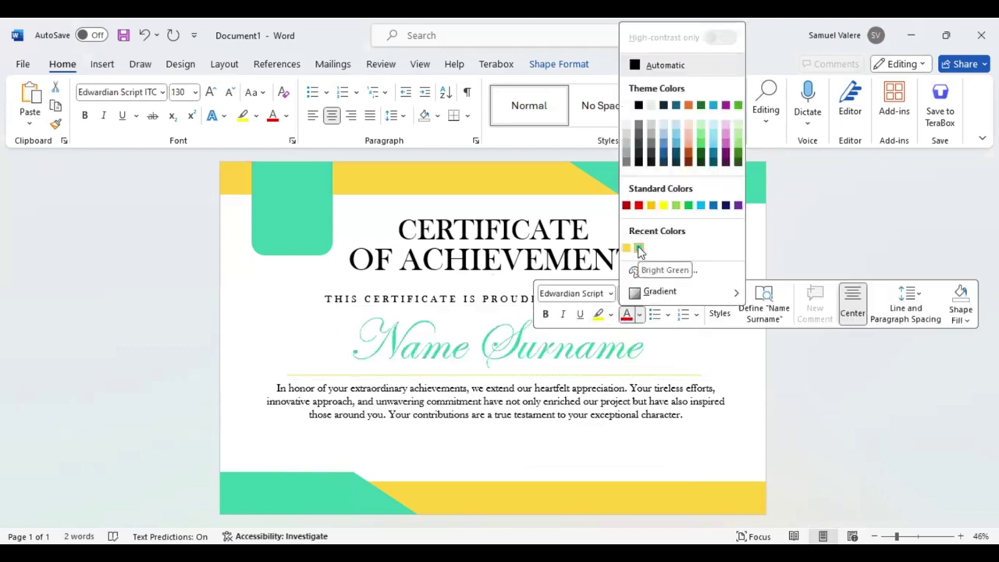
pyautogui.click(638, 247)
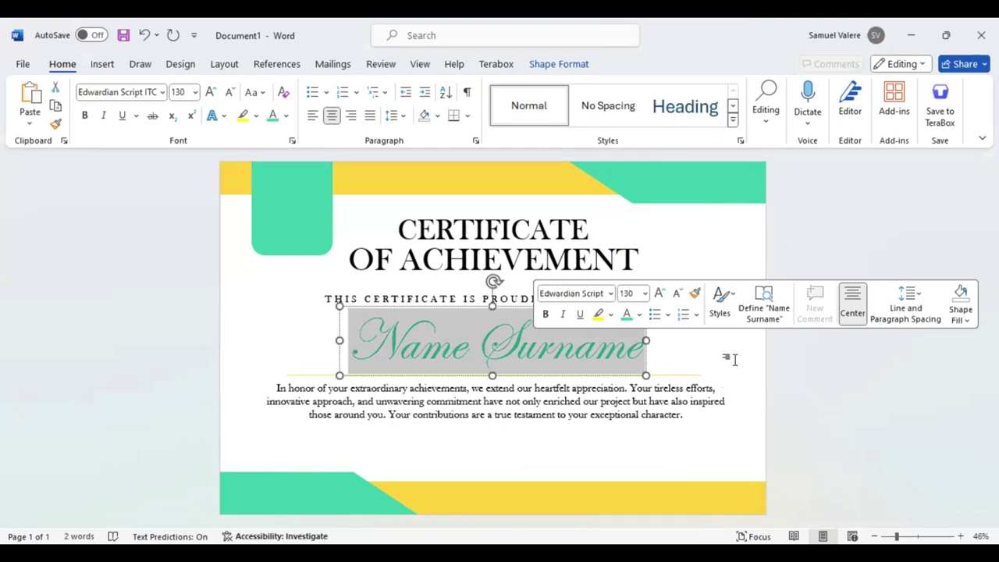
pyautogui.click(734, 359)
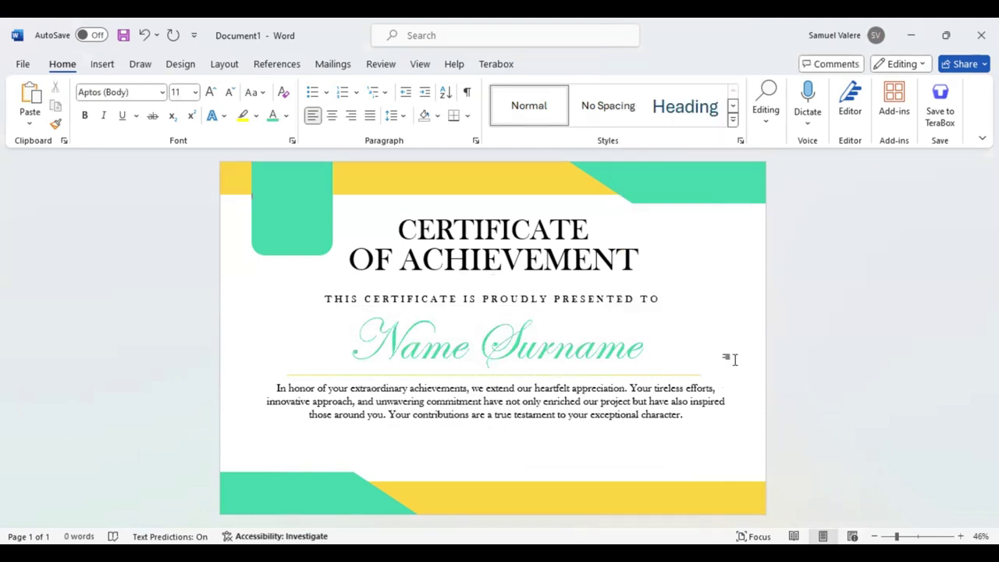
pyautogui.doubleClick(585, 209)
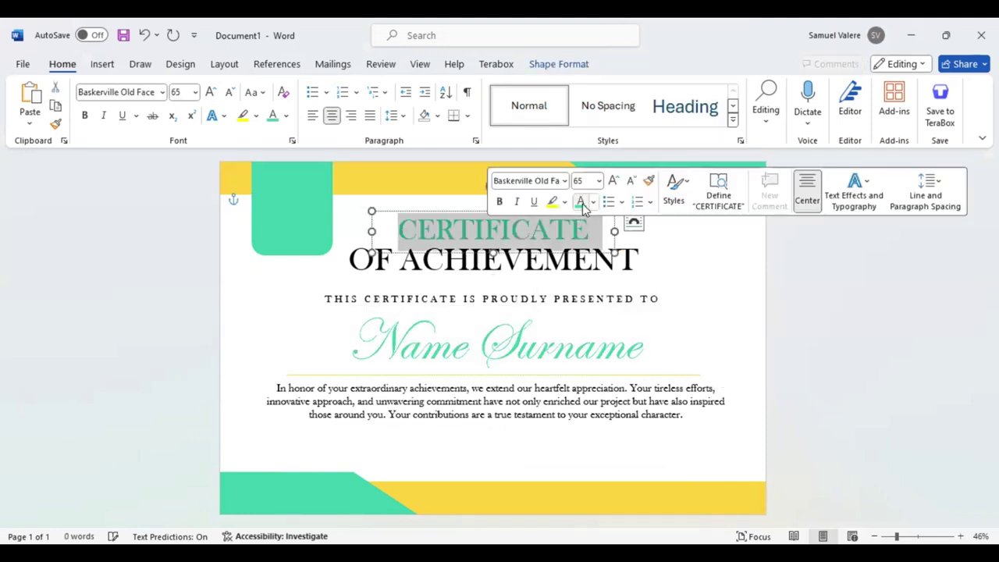
pyautogui.click(678, 317)
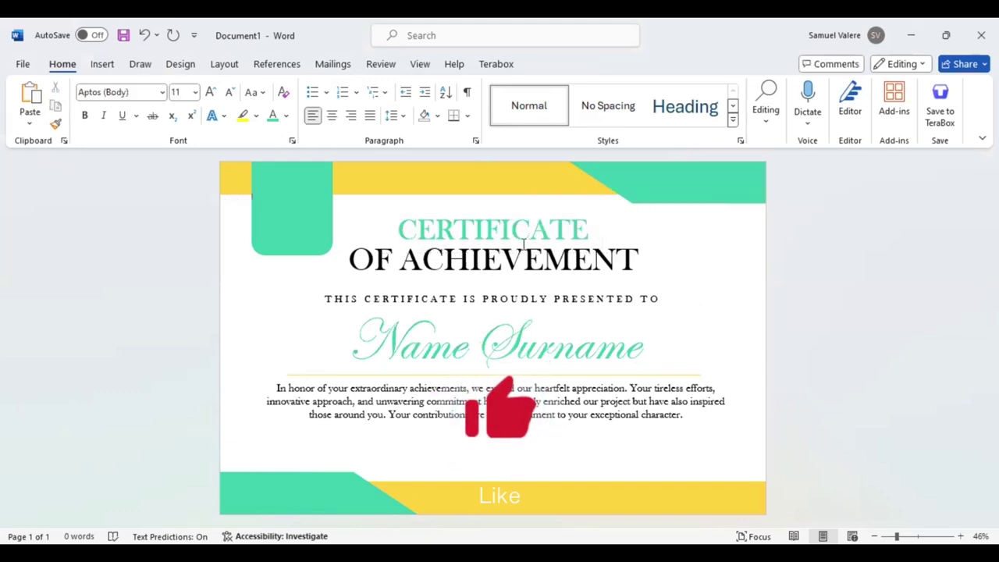
# Draw a small text box below the paragraph and type 'Signature'.
pyautogui.click(102, 65)
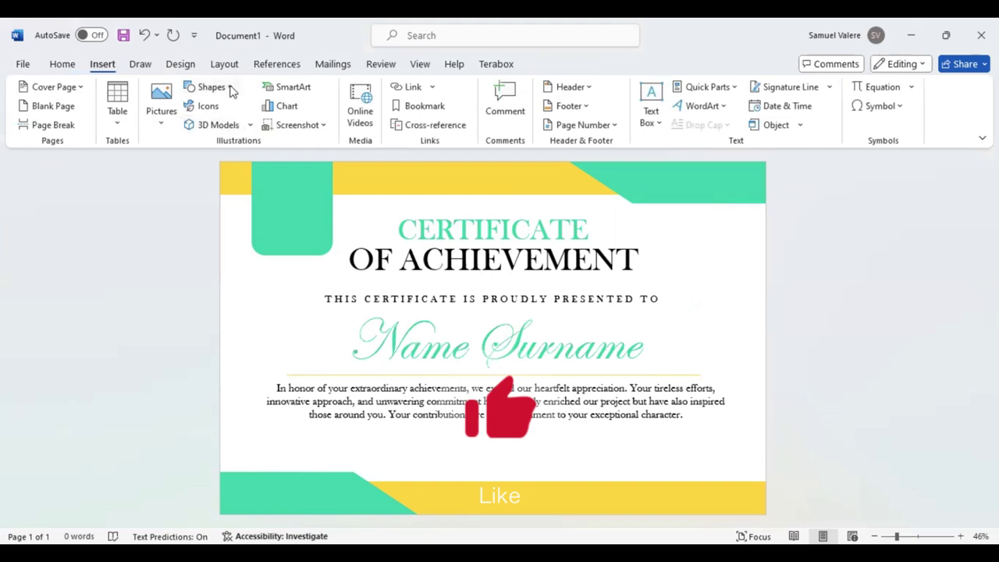
pyautogui.click(226, 88)
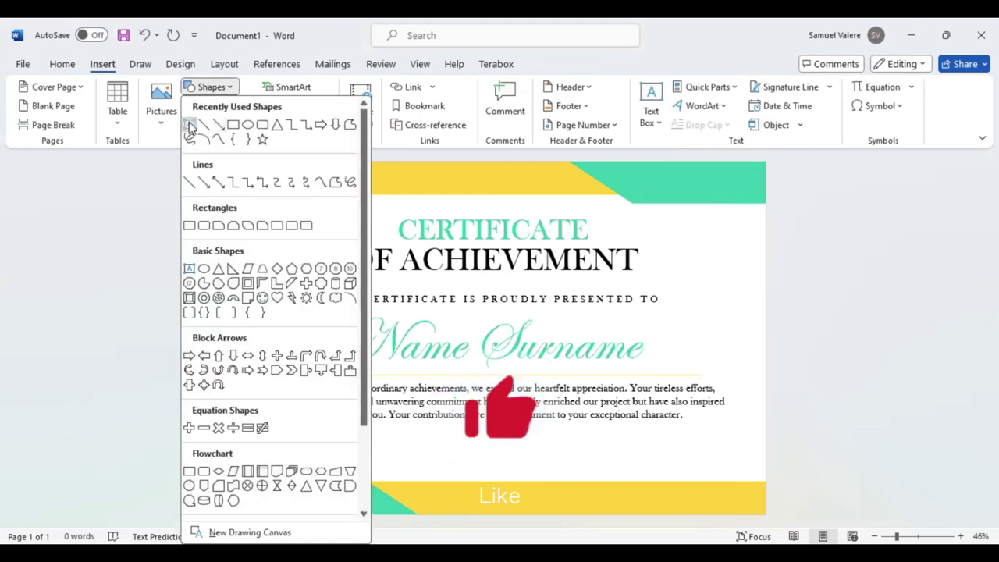
pyautogui.click(190, 127)
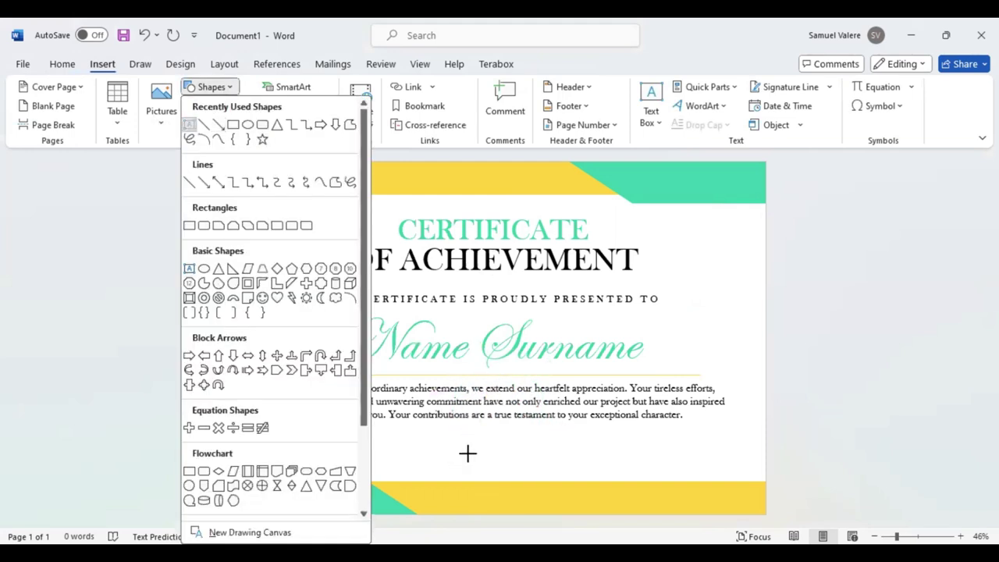
pyautogui.moveTo(467, 454); pyautogui.dragTo(556, 468)
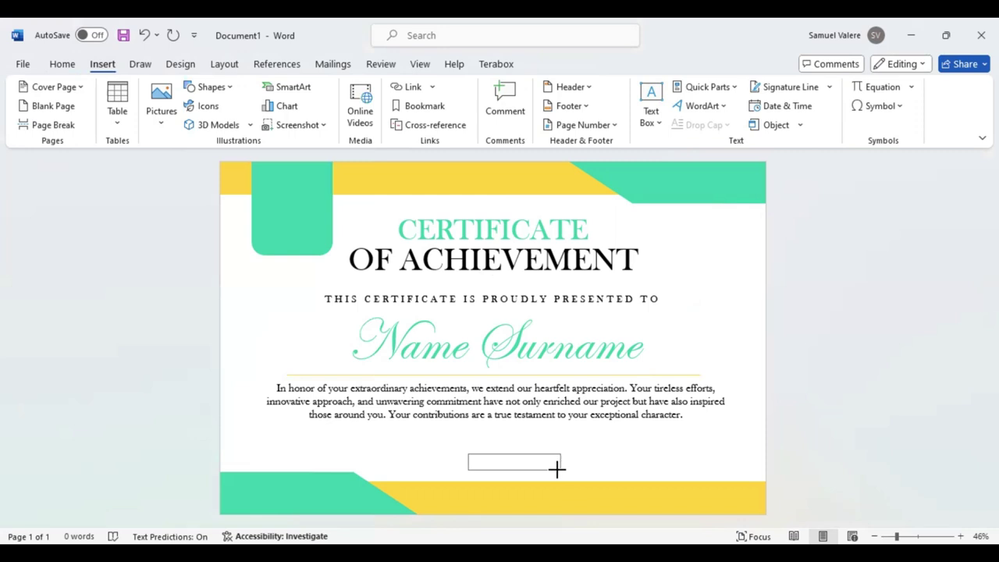
pyautogui.moveTo(556, 468); pyautogui.dragTo(557, 469)
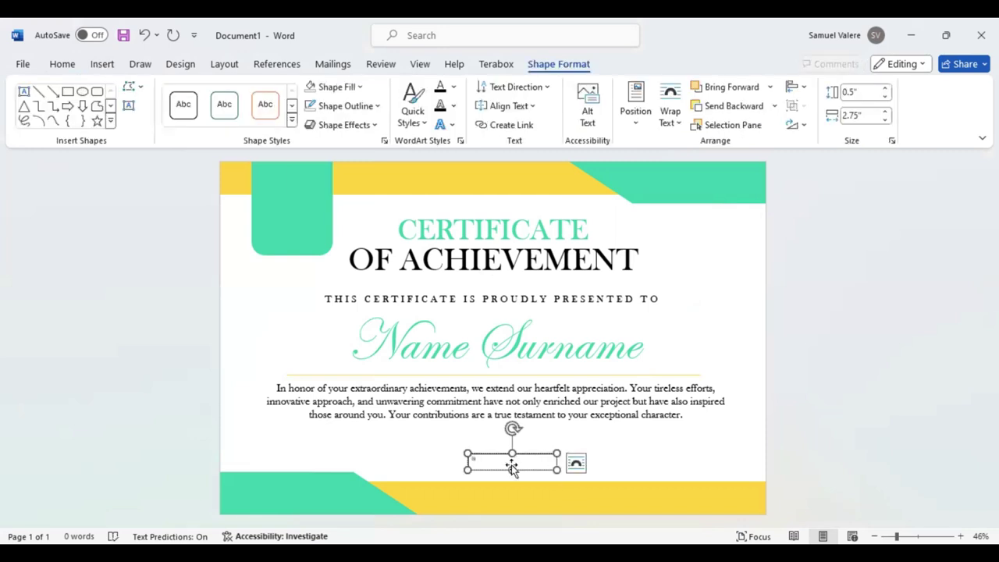
pyautogui.write('Signa')
pyautogui.doubleClick(483, 459)
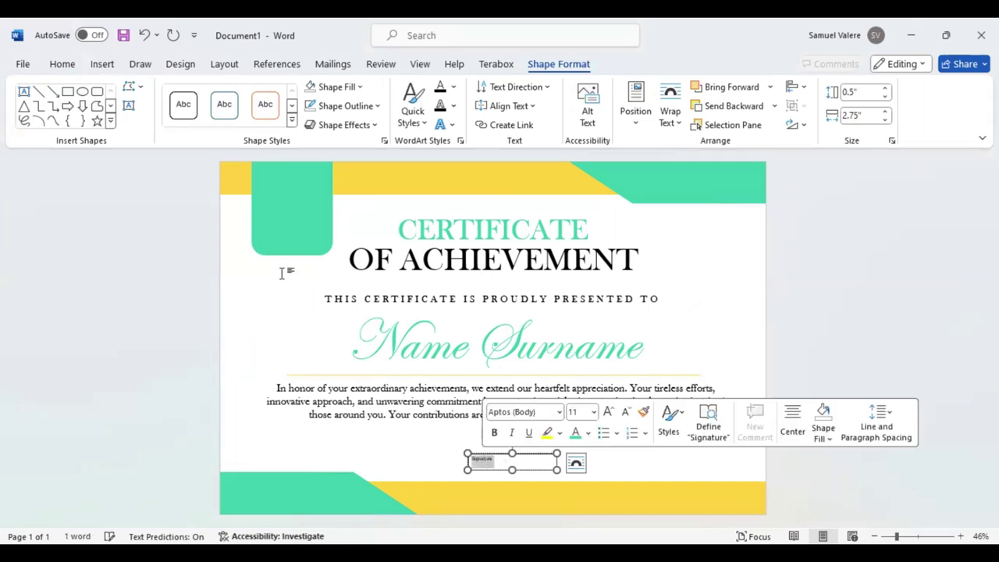
# Centre Signature, set it to 14 pt uppercase in Baskerville Old Face.
pyautogui.click(61, 64)
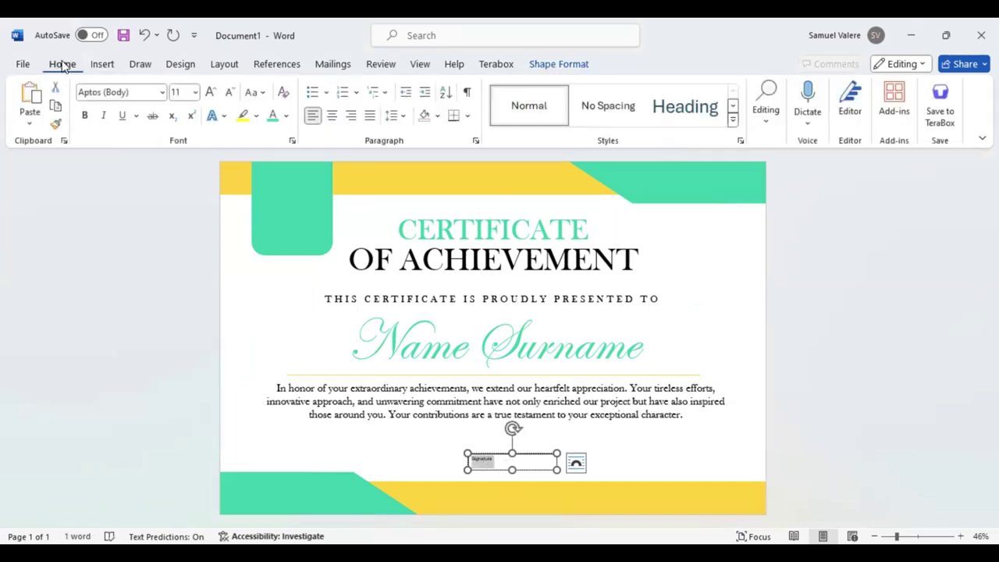
pyautogui.click(332, 116)
pyautogui.click(231, 92)
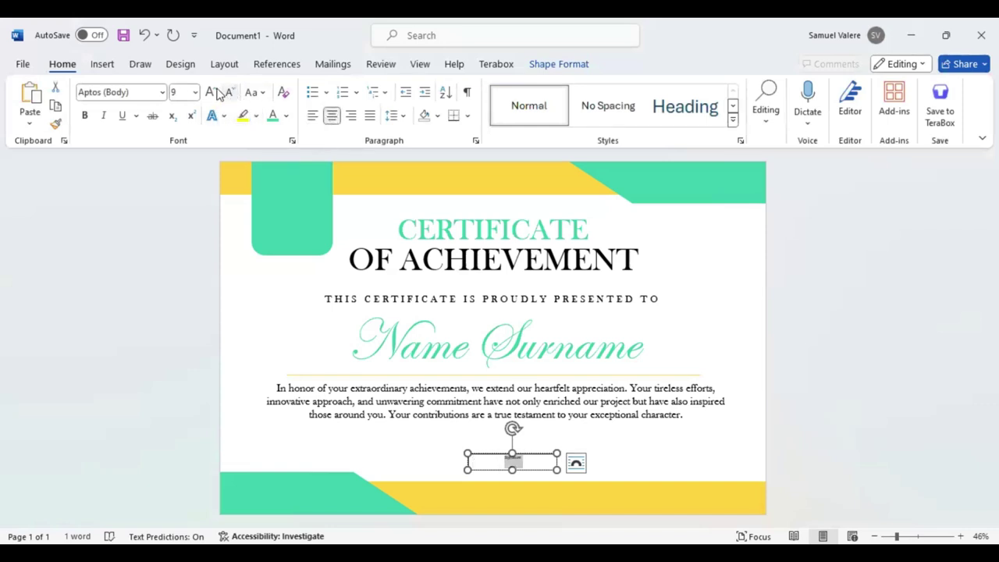
pyautogui.click(210, 92)
pyautogui.click(210, 93)
pyautogui.click(210, 92)
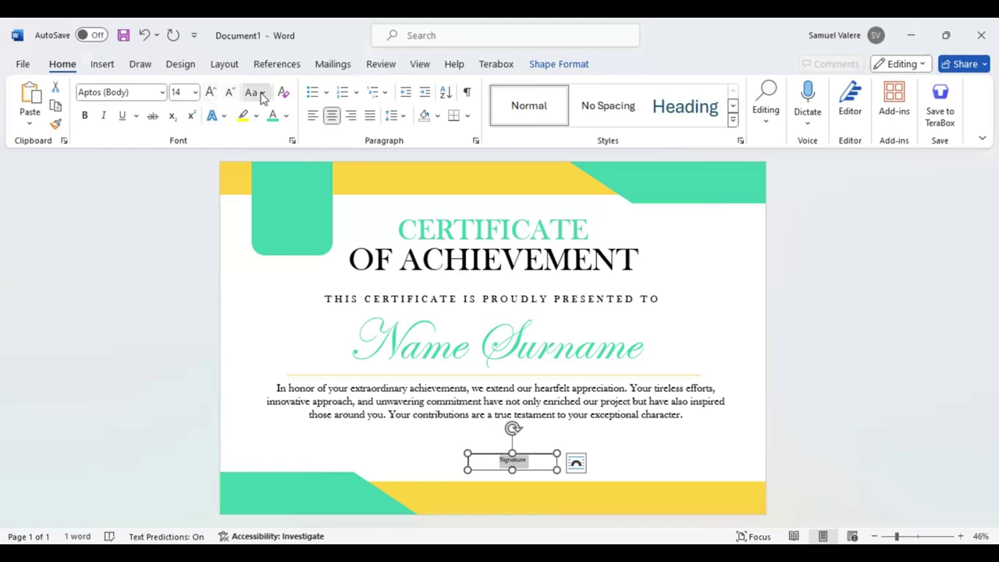
pyautogui.click(257, 92)
pyautogui.click(288, 154)
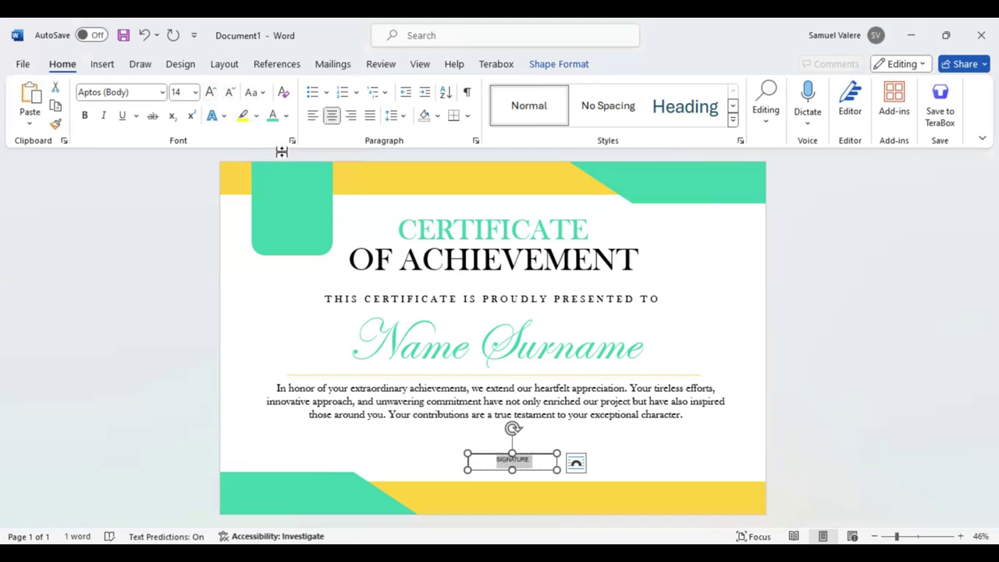
pyautogui.click(148, 92)
pyautogui.write('Baskerville Old Face')
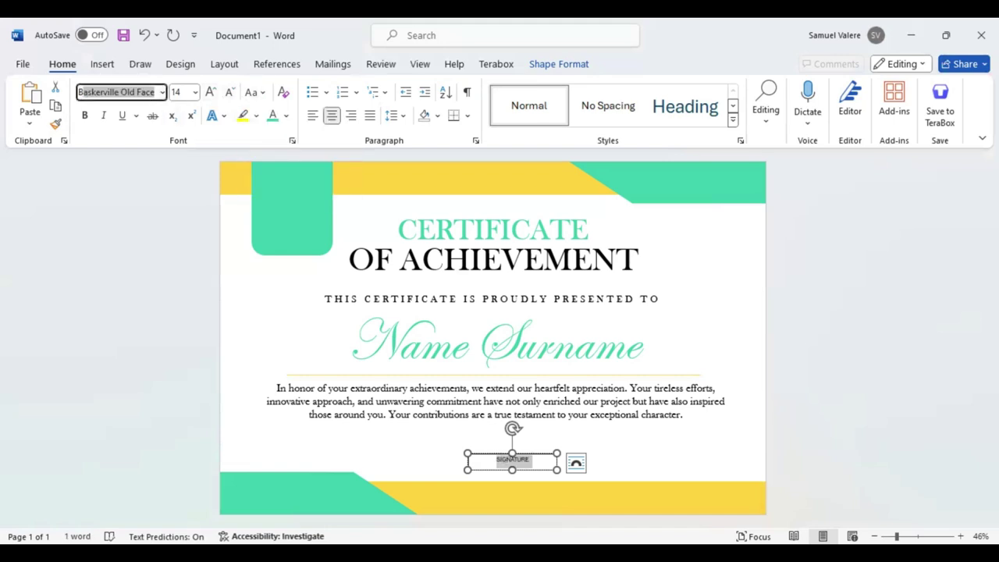
pyautogui.press('Return')
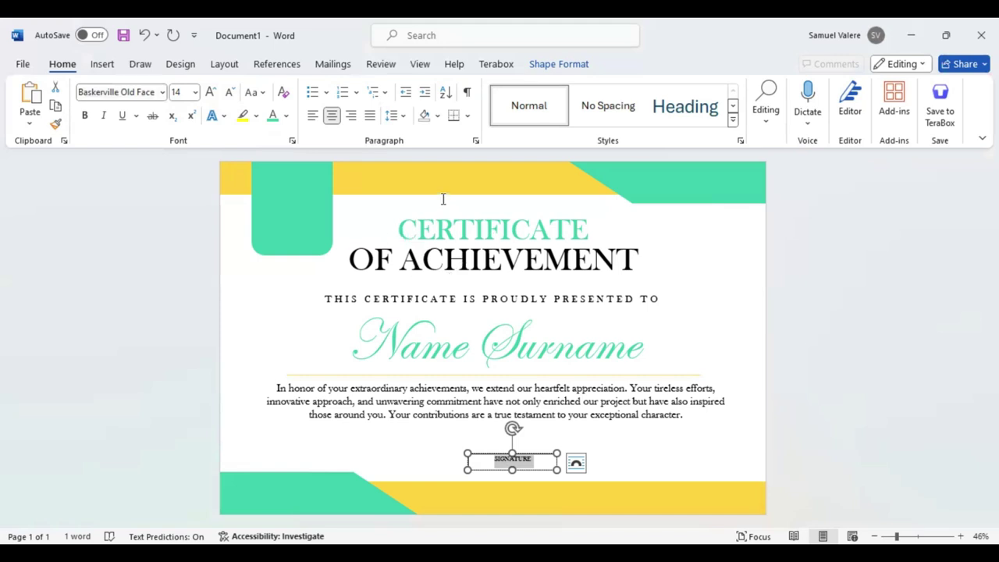
pyautogui.click(565, 66)
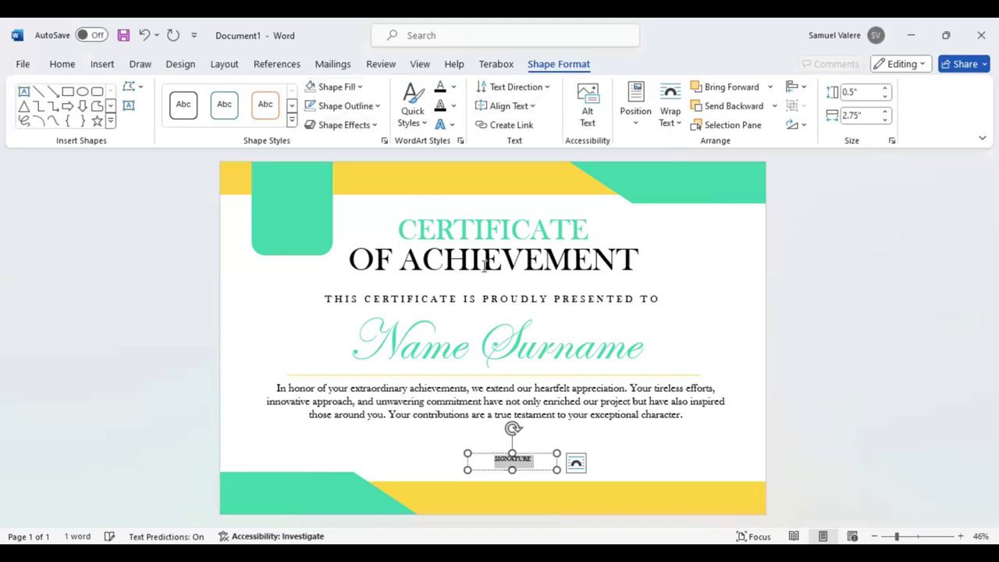
# Narrow the SIGNATURE box and add a centred yellow line just above it.
pyautogui.moveTo(557, 469)
pyautogui.mouseDown()
pyautogui.moveTo(492, 464)
pyautogui.moveTo(521, 471)
pyautogui.moveTo(491, 470)
pyautogui.moveTo(490, 481)
pyautogui.mouseUp()
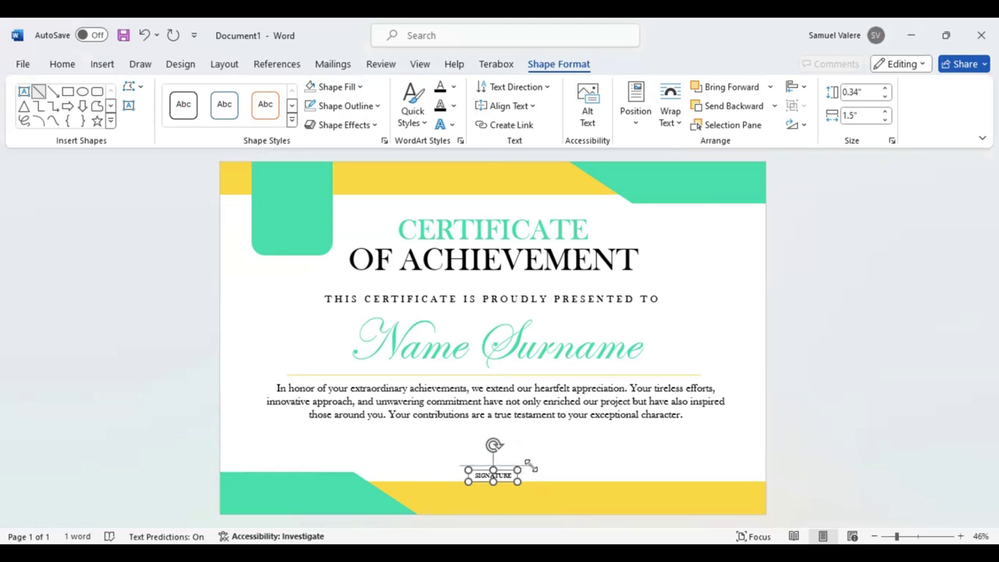
pyautogui.moveTo(460, 466); pyautogui.dragTo(530, 465)
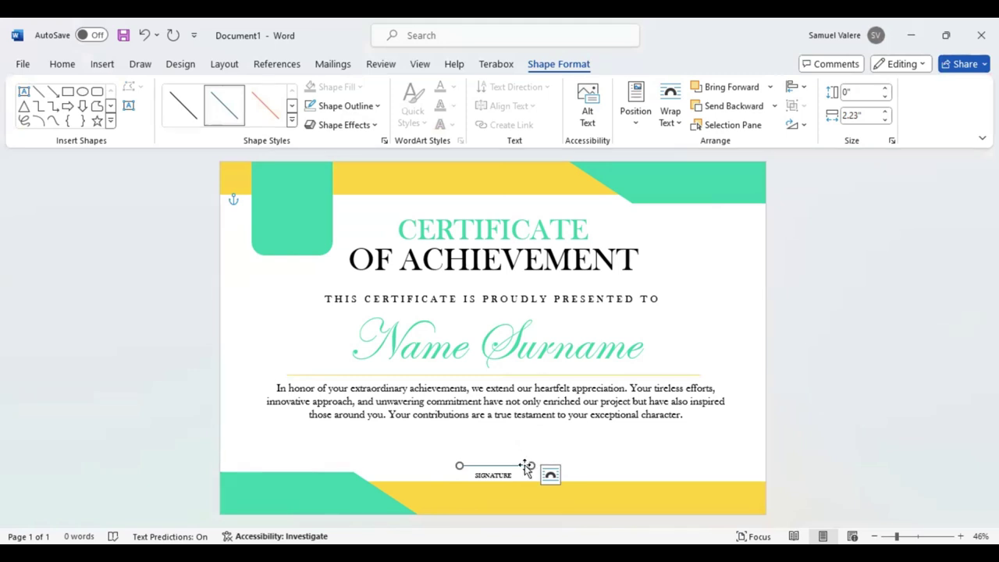
pyautogui.moveTo(526, 465); pyautogui.dragTo(511, 465)
pyautogui.press('Down')
pyautogui.press('Down')
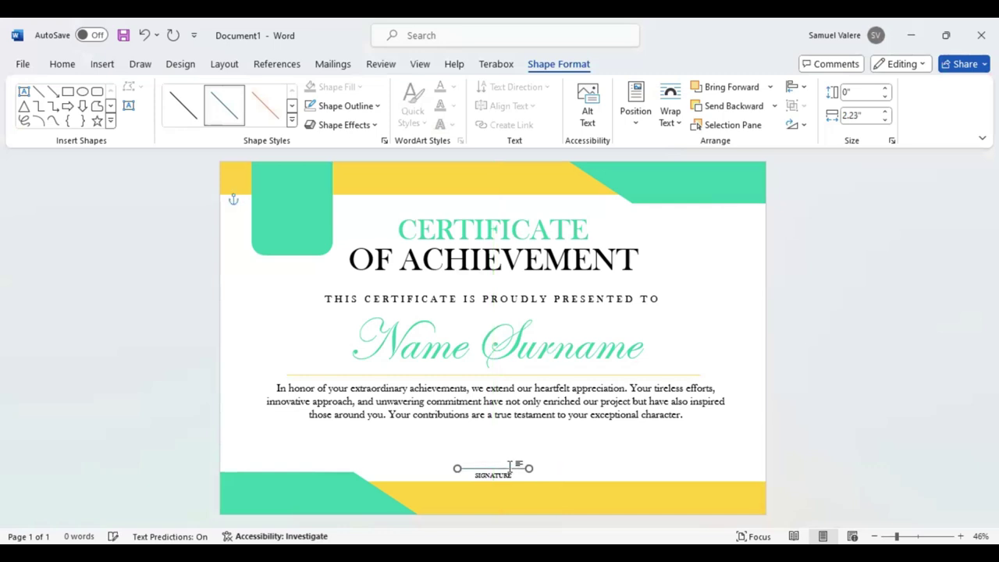
pyautogui.click(380, 107)
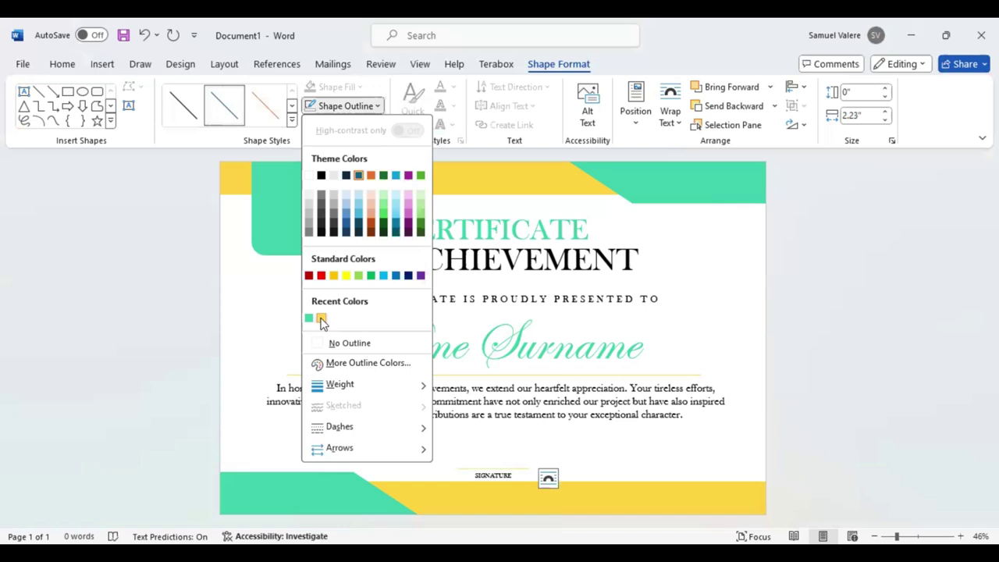
pyautogui.click(320, 319)
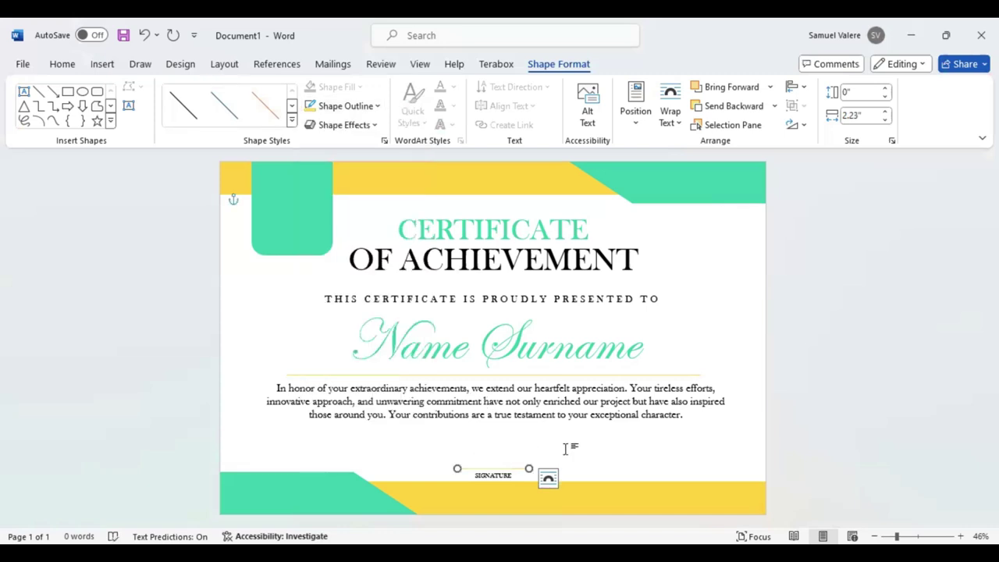
# Draw a starburst seal in the top-right corner, sized 2.46" by 2.8".
pyautogui.click(646, 466)
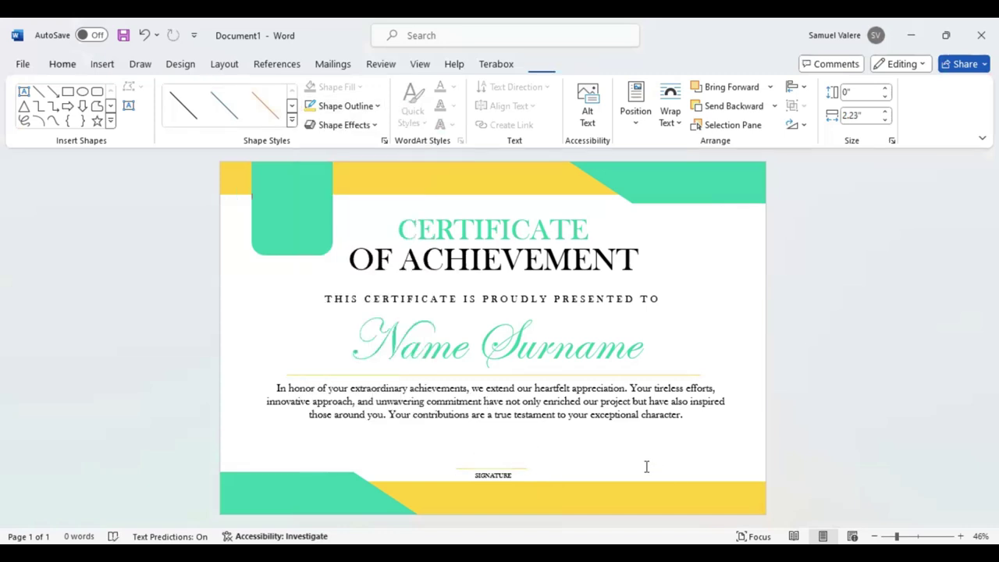
pyautogui.click(102, 64)
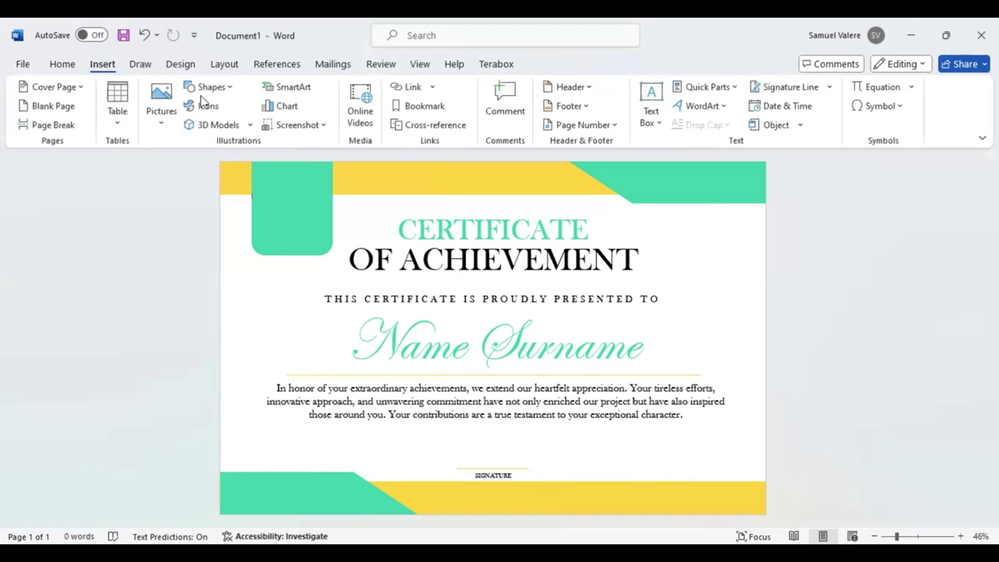
pyautogui.click(211, 87)
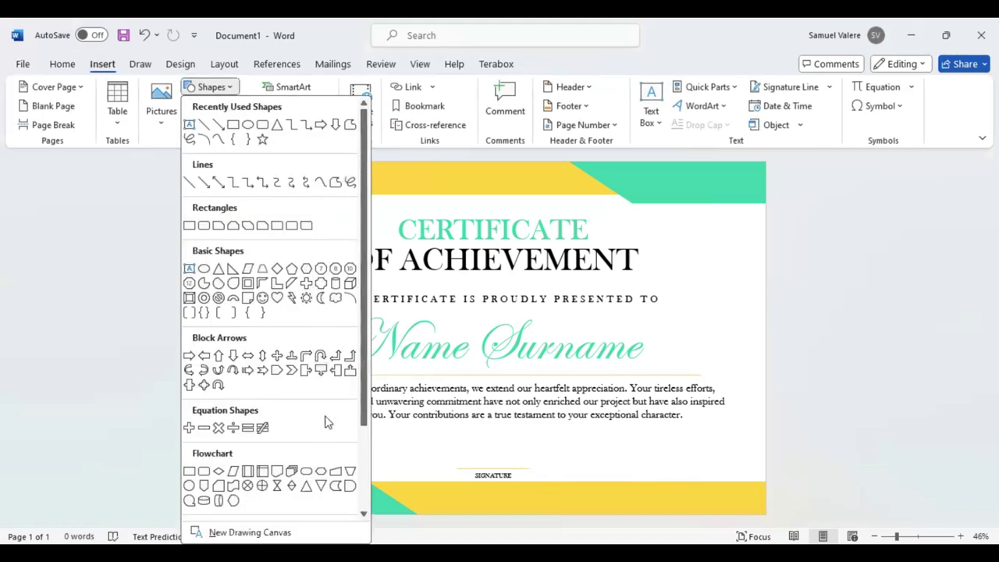
pyautogui.scroll(-3, 306, 400)
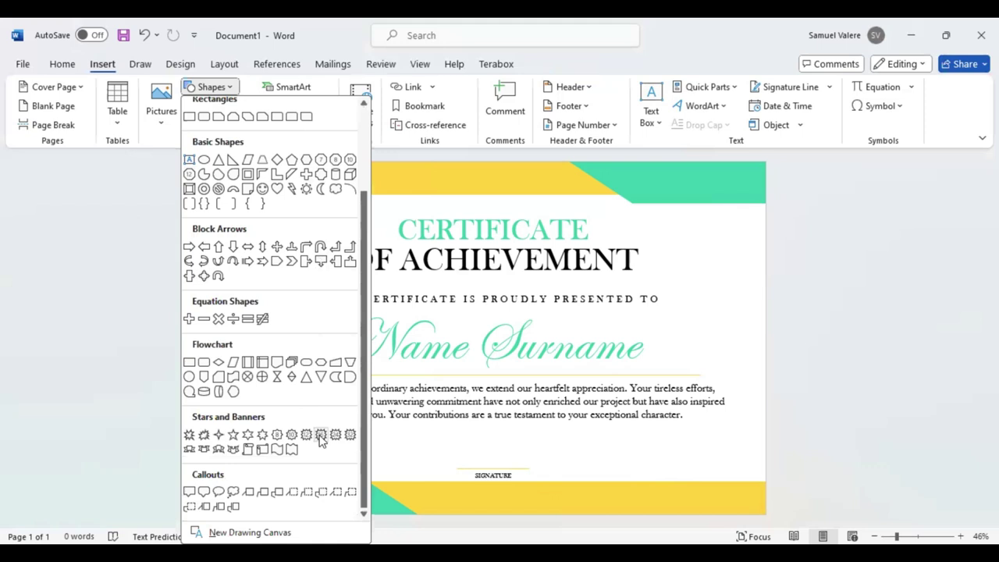
pyautogui.click(320, 438)
pyautogui.moveTo(656, 196); pyautogui.dragTo(711, 271)
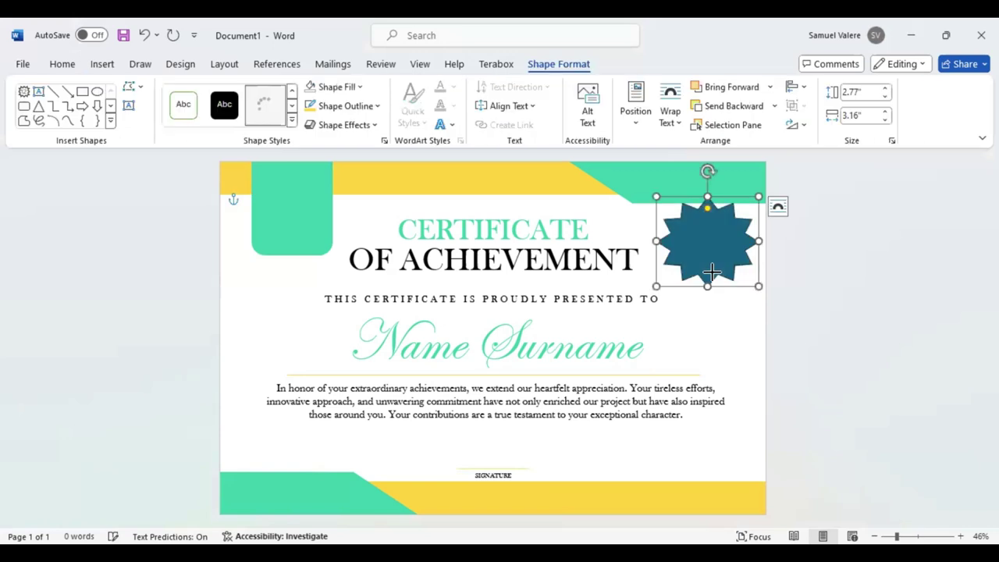
pyautogui.moveTo(706, 210); pyautogui.dragTo(720, 230)
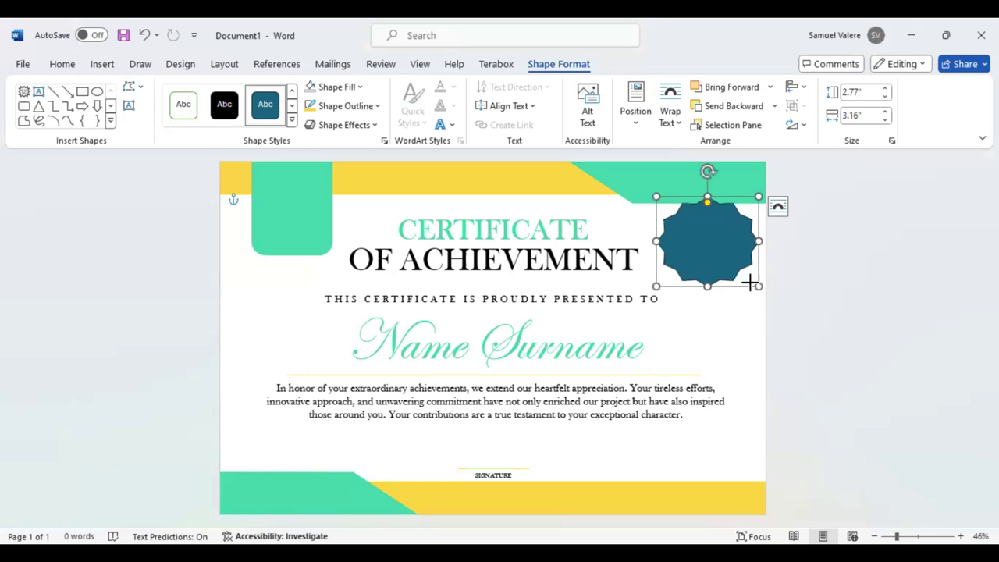
pyautogui.moveTo(756, 288); pyautogui.dragTo(742, 275)
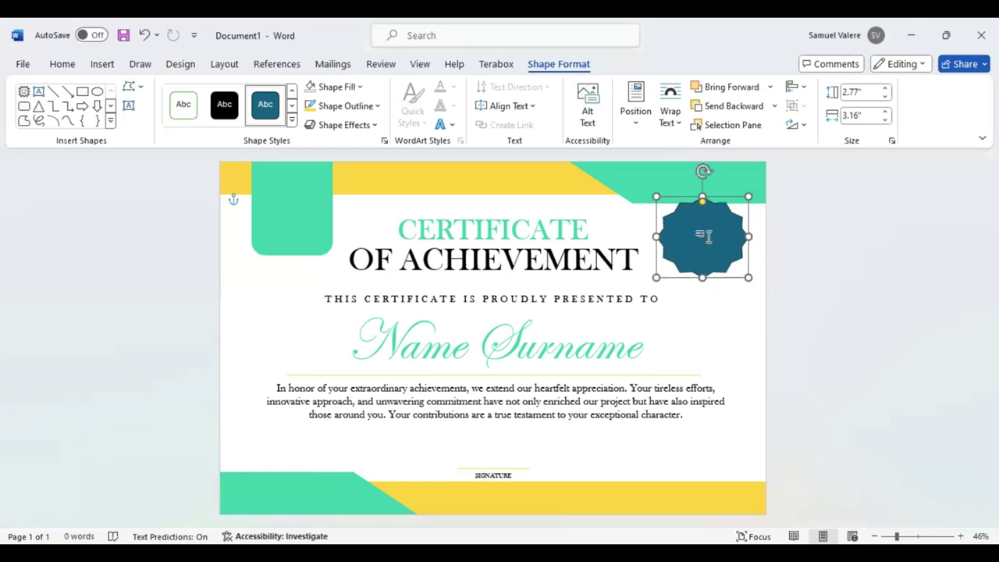
pyautogui.moveTo(700, 226)
pyautogui.mouseDown()
pyautogui.moveTo(705, 206)
pyautogui.moveTo(705, 216)
pyautogui.mouseUp()
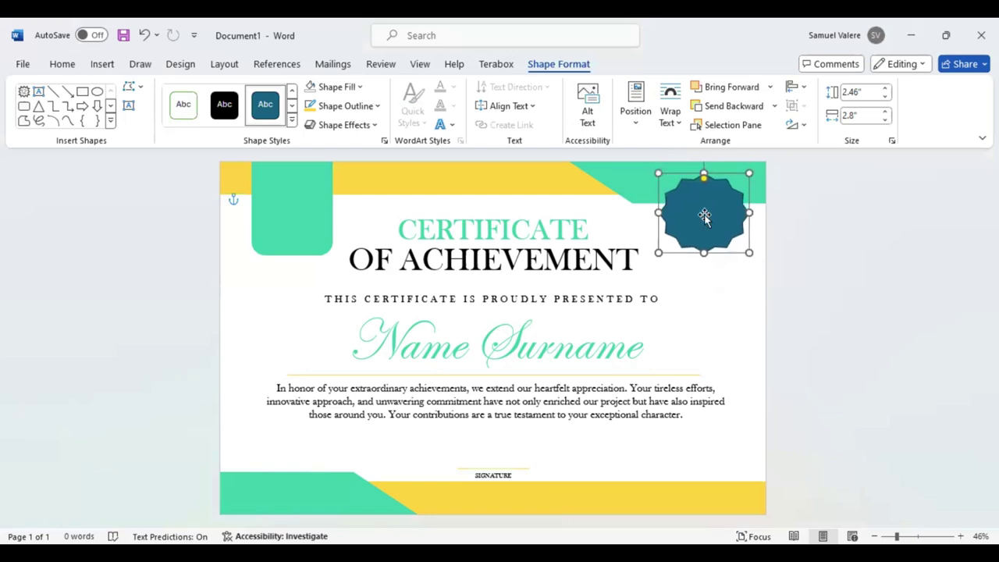
# Remove the seal's outline and fill it yellow.
pyautogui.click(381, 108)
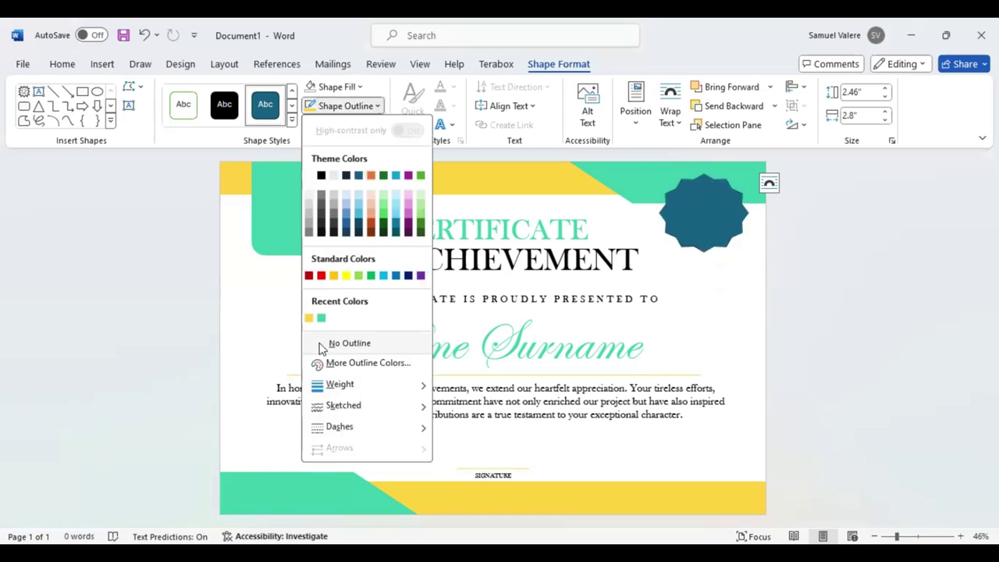
pyautogui.click(359, 93)
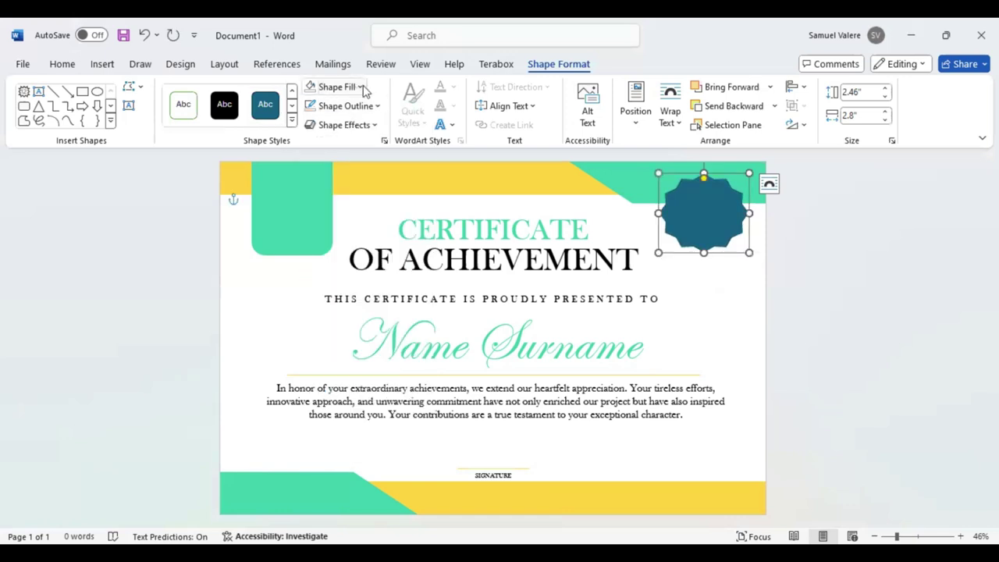
pyautogui.click(364, 91)
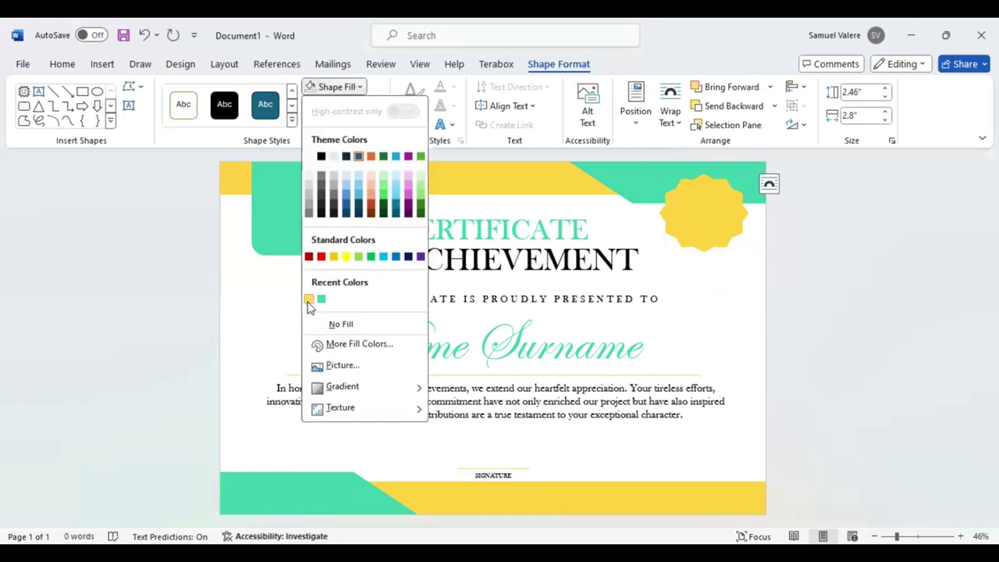
pyautogui.click(117, 110)
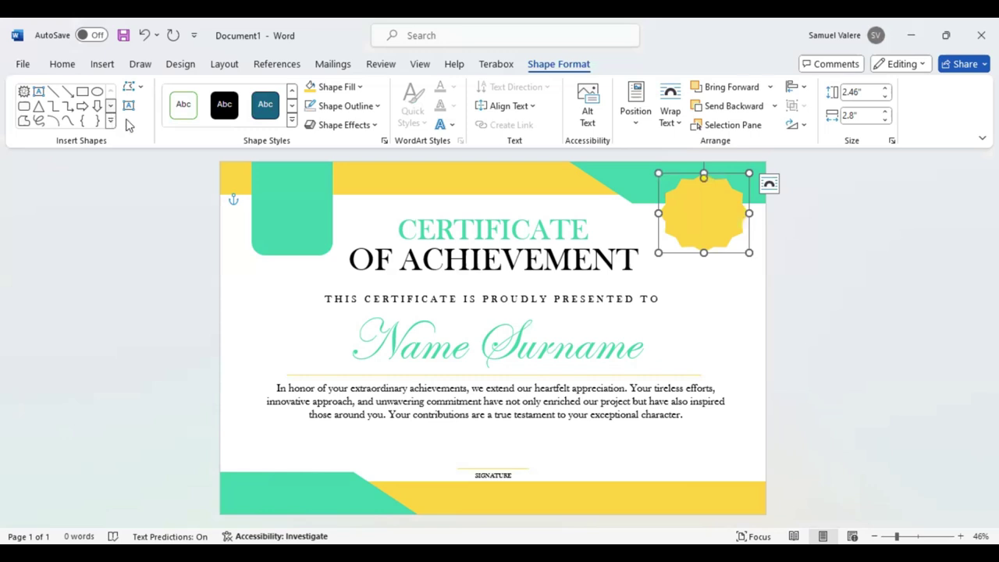
# Draw a circle over the yellow seal and size it to about 1.98 inches.
pyautogui.click(111, 122)
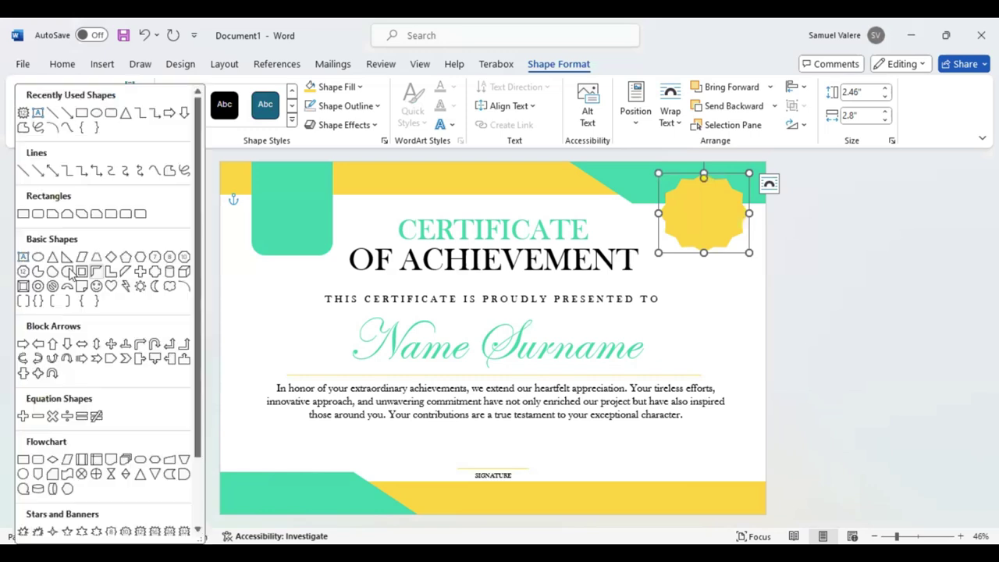
pyautogui.click(23, 475)
pyautogui.moveTo(684, 196)
pyautogui.mouseDown()
pyautogui.moveTo(725, 236)
pyautogui.moveTo(718, 221)
pyautogui.mouseUp()
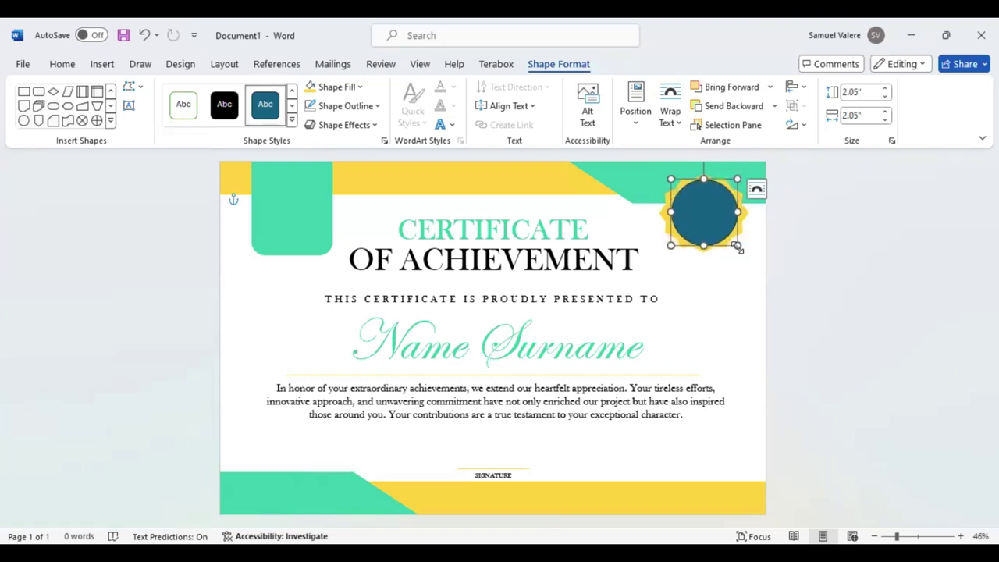
pyautogui.moveTo(738, 246); pyautogui.dragTo(712, 216)
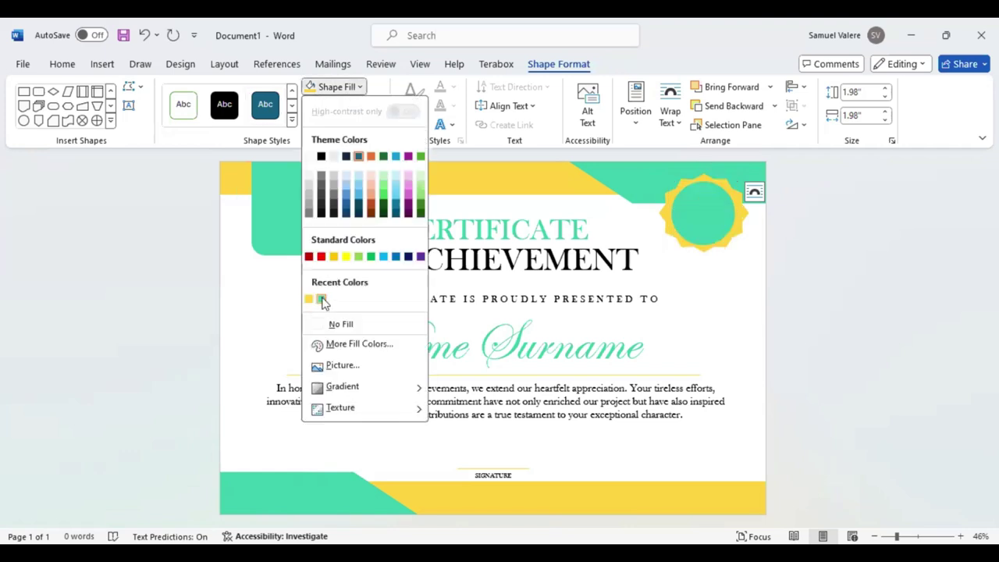
pyautogui.click(693, 214)
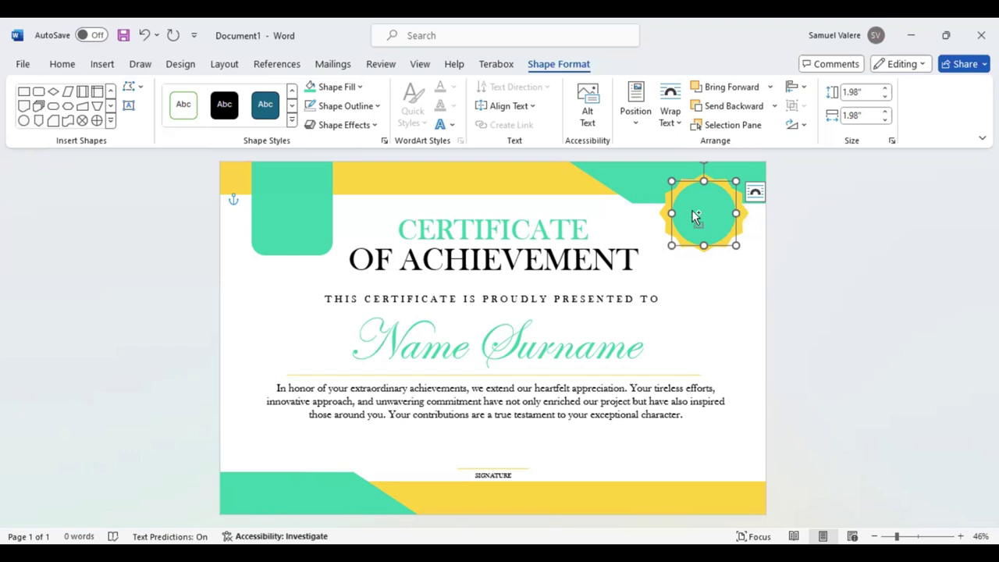
pyautogui.moveTo(736, 246); pyautogui.dragTo(730, 241)
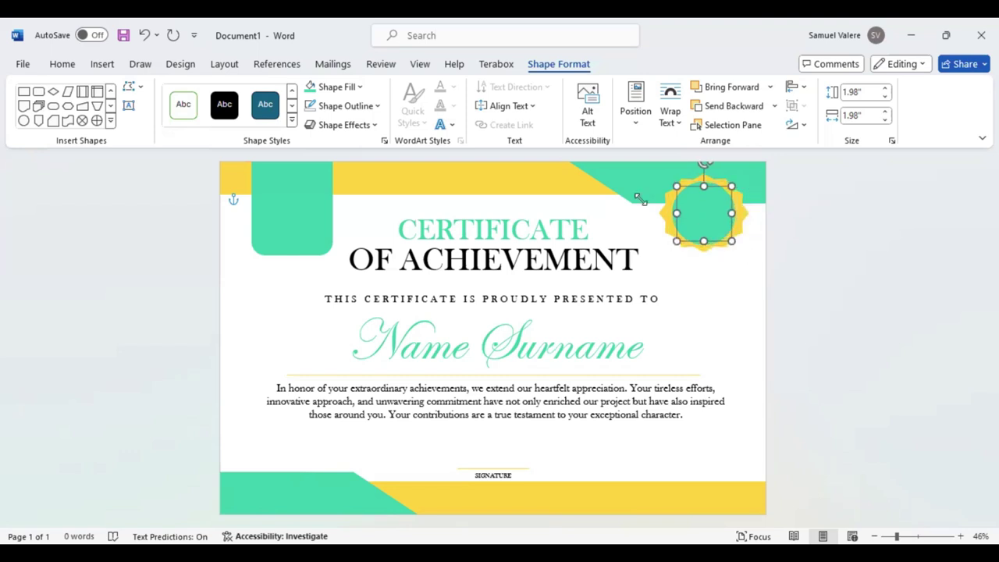
# Fill the circle yellow and resize it to 1.93", centred on the seal.
pyautogui.click(361, 87)
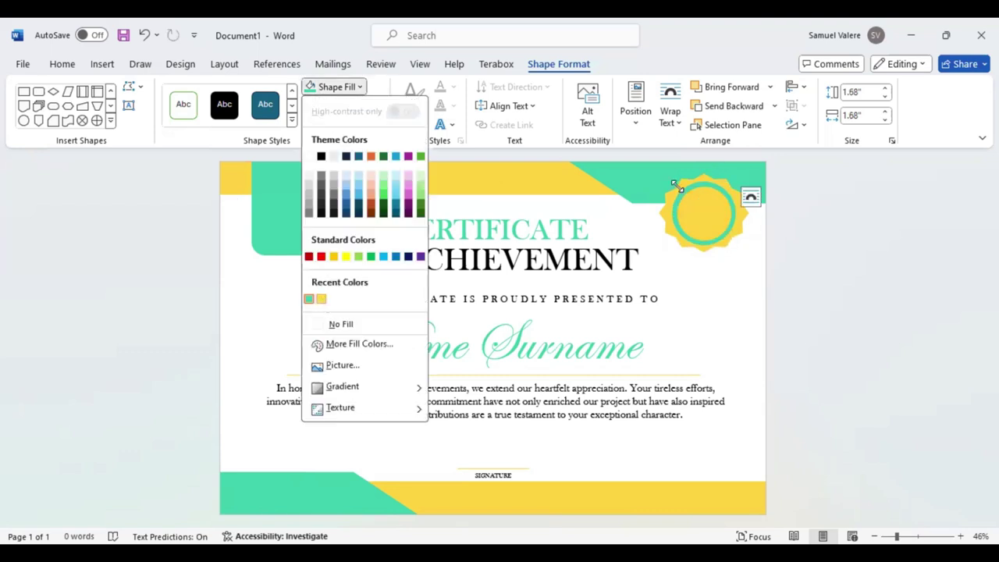
pyautogui.click(677, 185)
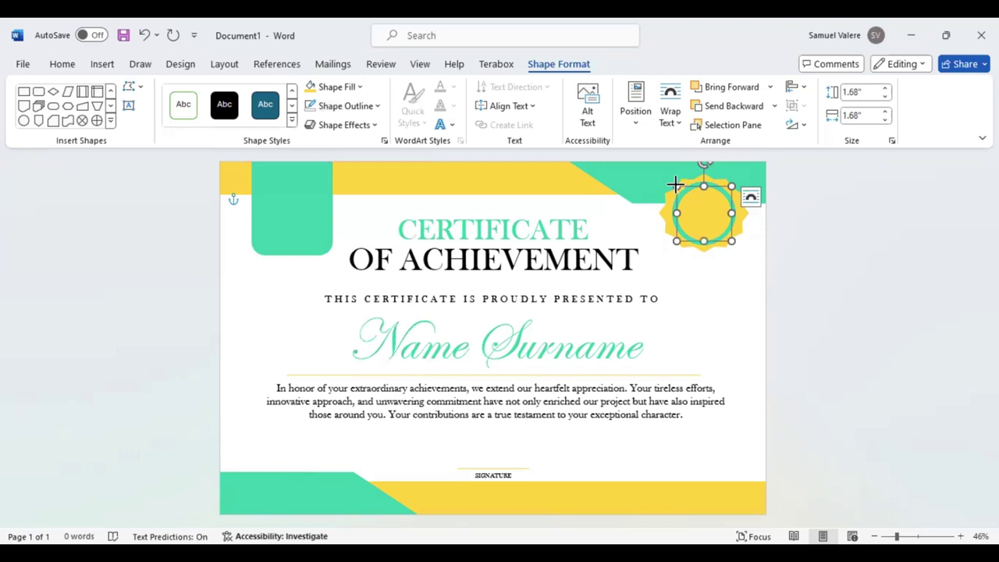
pyautogui.moveTo(675, 185); pyautogui.dragTo(676, 185)
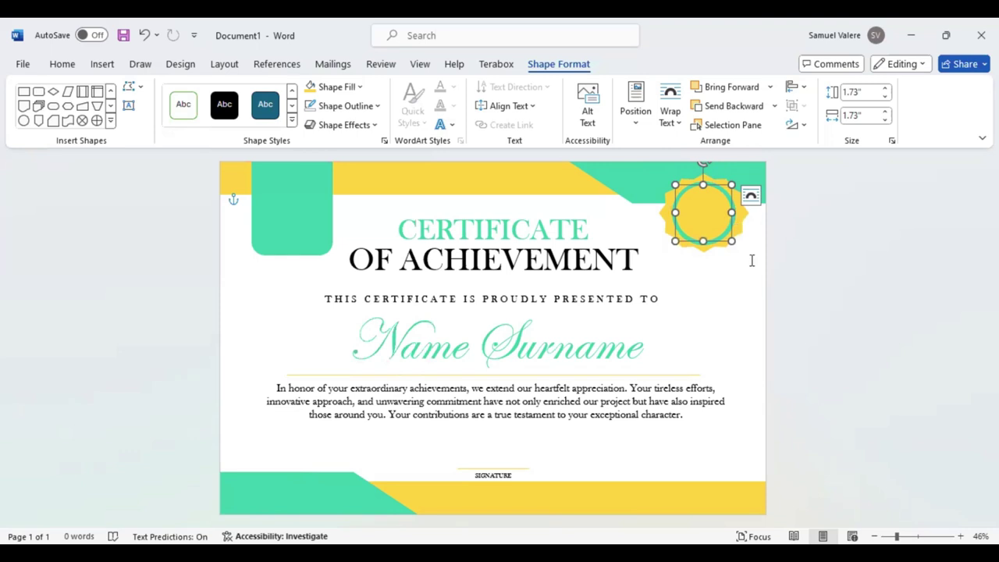
pyautogui.moveTo(732, 240); pyautogui.dragTo(749, 258)
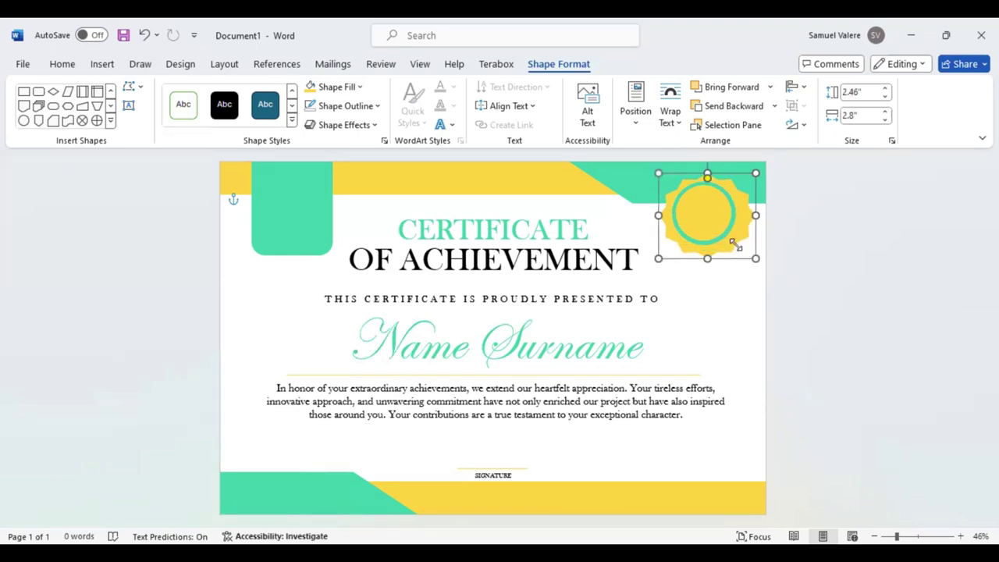
pyautogui.moveTo(734, 244)
pyautogui.mouseDown()
pyautogui.moveTo(742, 253)
pyautogui.moveTo(727, 241)
pyautogui.mouseUp()
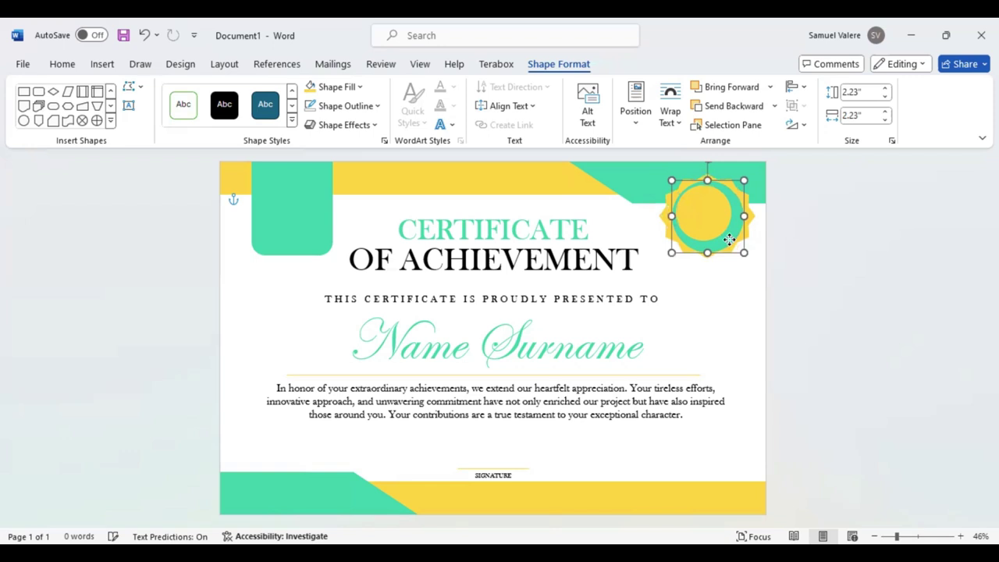
pyautogui.moveTo(728, 240)
pyautogui.mouseDown()
pyautogui.moveTo(713, 227)
pyautogui.moveTo(672, 248)
pyautogui.mouseUp()
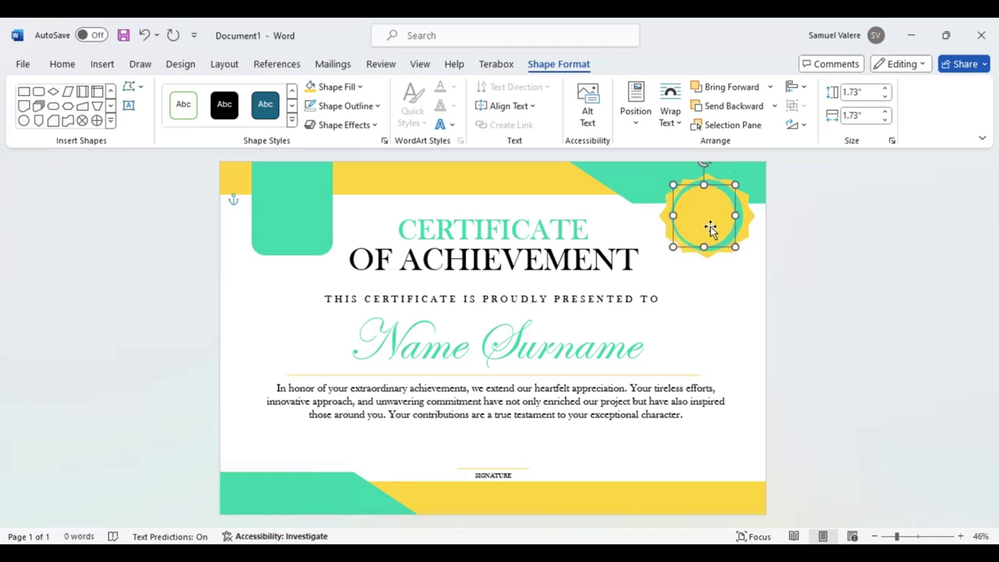
pyautogui.moveTo(714, 219); pyautogui.dragTo(717, 219)
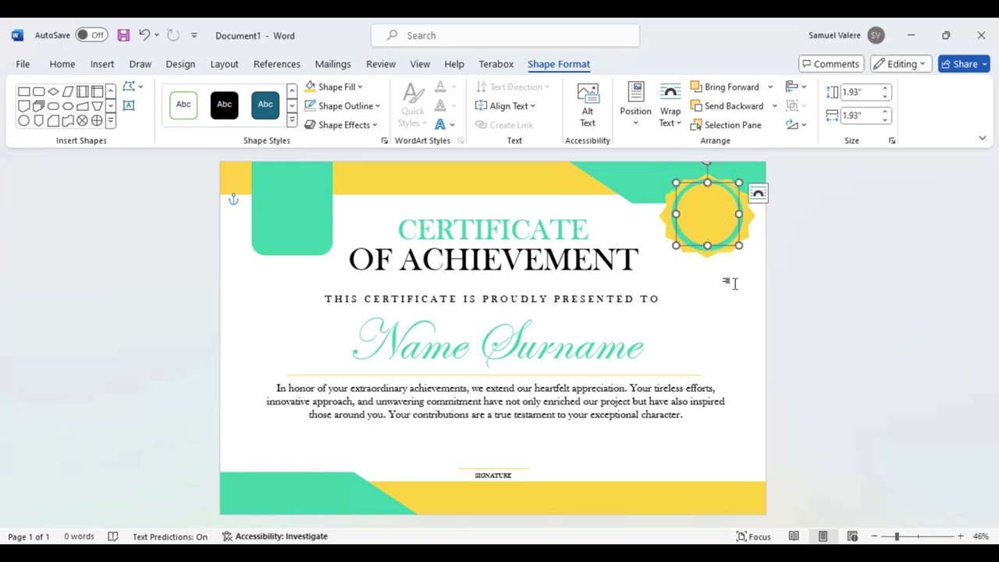
# Draw a block arrow beside the seal and rotate it to point upward.
pyautogui.click(112, 121)
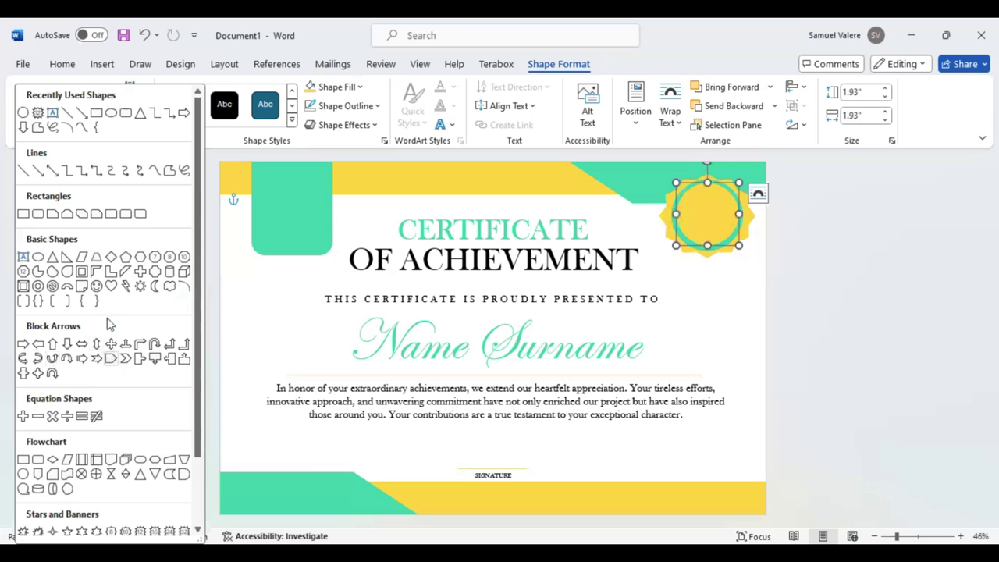
pyautogui.scroll(-3, 107, 325)
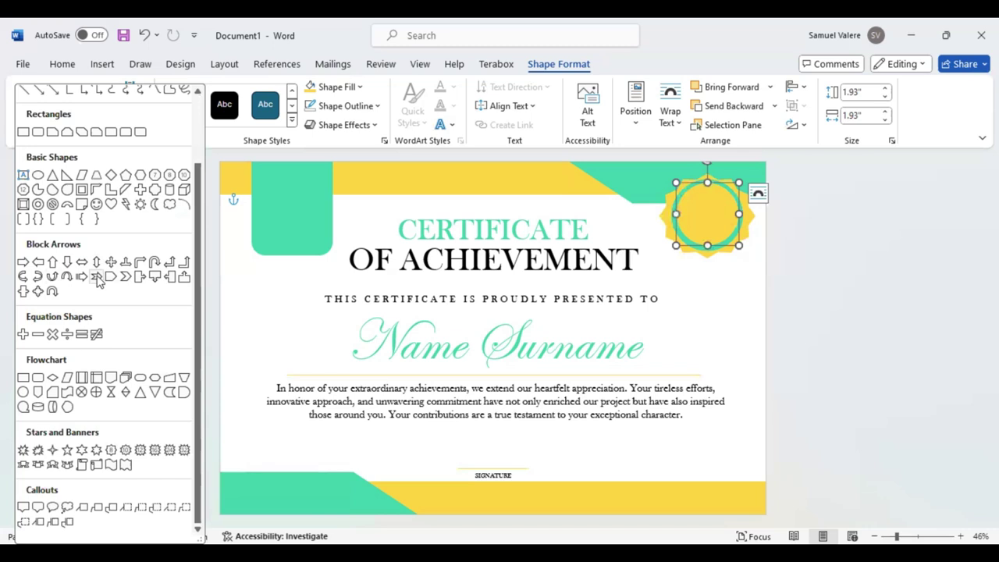
pyautogui.click(98, 281)
pyautogui.moveTo(710, 258)
pyautogui.mouseDown()
pyautogui.moveTo(759, 307)
pyautogui.moveTo(803, 314)
pyautogui.mouseUp()
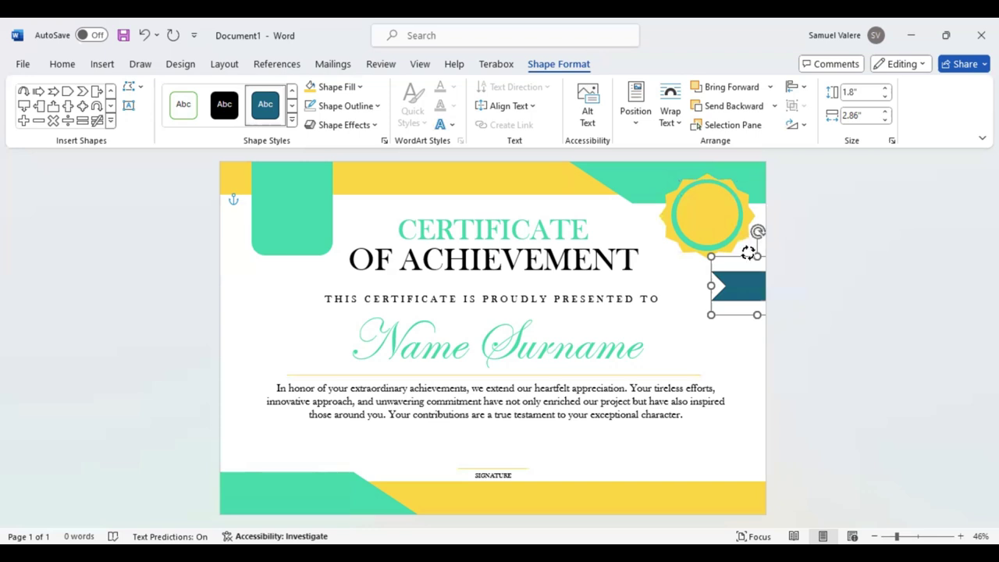
pyautogui.moveTo(755, 230)
pyautogui.mouseDown()
pyautogui.moveTo(738, 284)
pyautogui.moveTo(681, 275)
pyautogui.moveTo(711, 251)
pyautogui.moveTo(712, 236)
pyautogui.mouseUp()
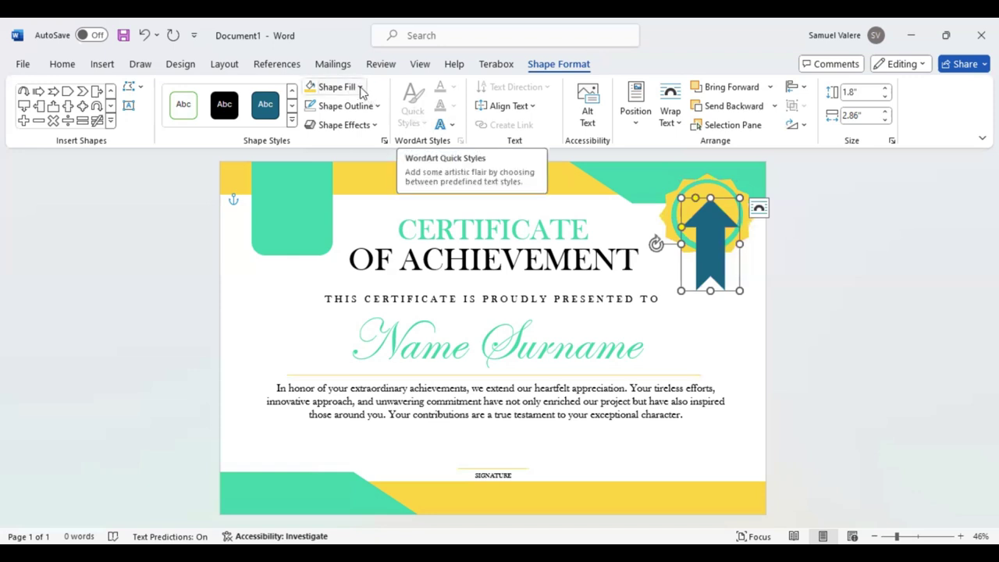
# Fill the arrow green, send it behind the seal, and widen it into a ribbon.
pyautogui.click(362, 92)
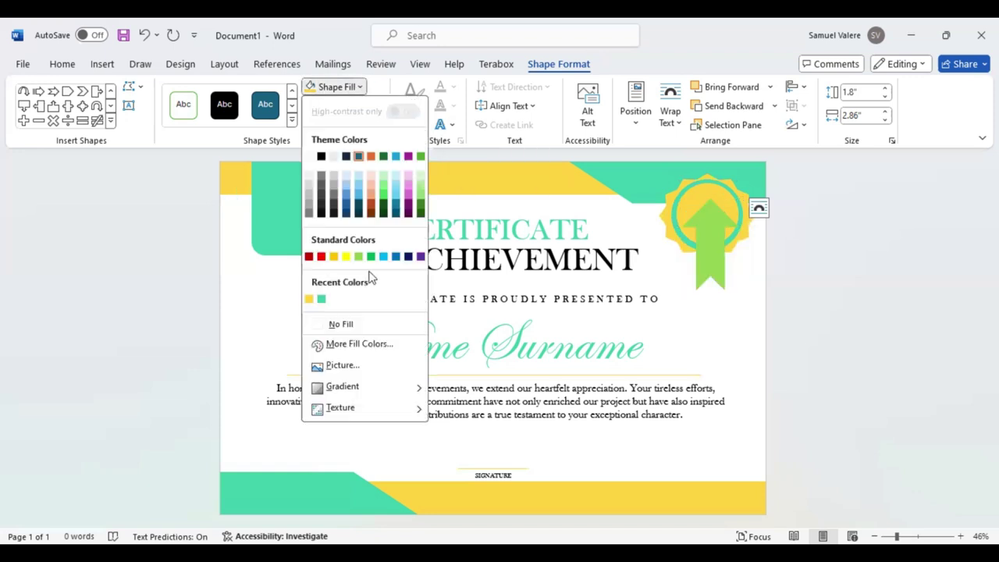
pyautogui.click(321, 300)
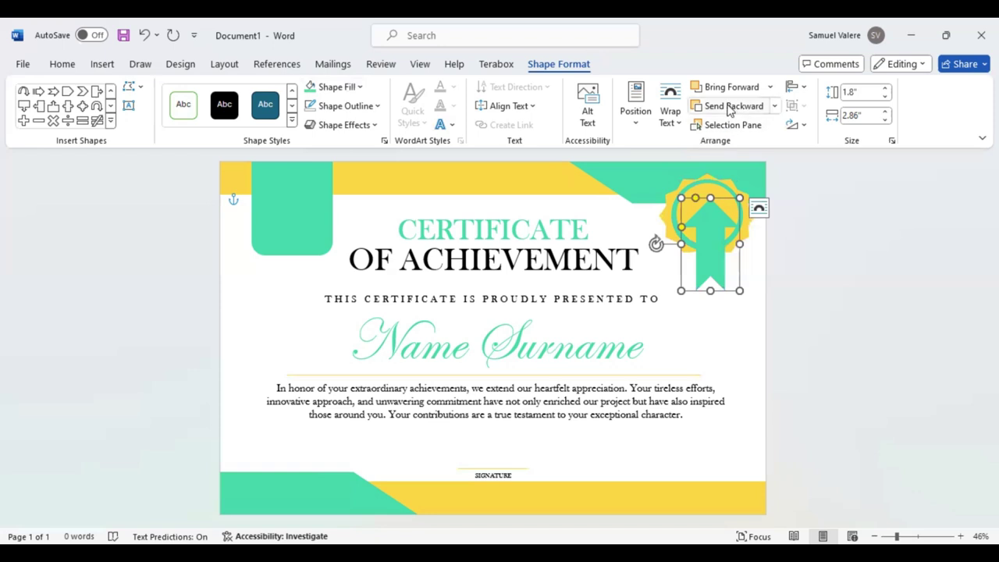
pyautogui.click(730, 108)
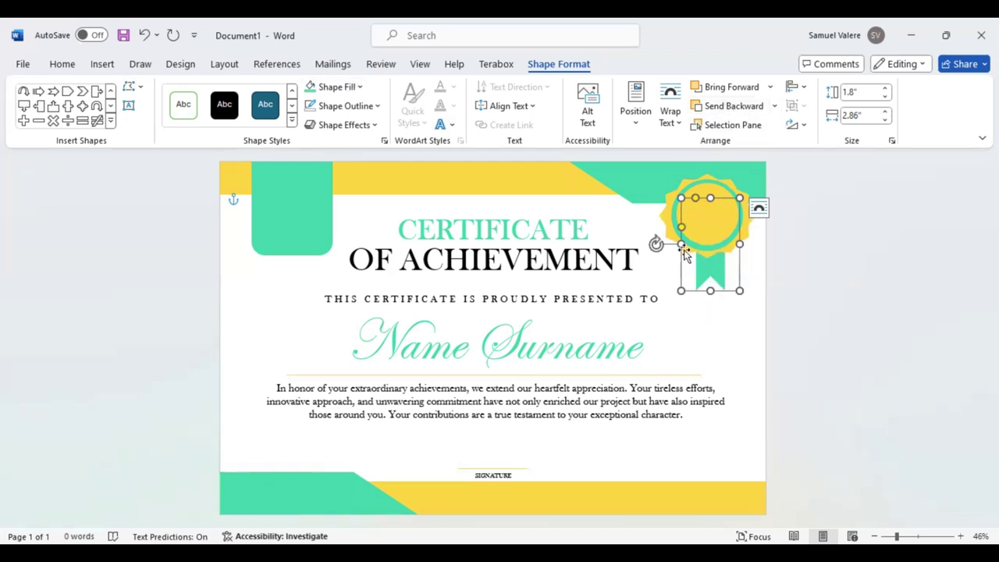
pyautogui.moveTo(680, 243)
pyautogui.mouseDown()
pyautogui.moveTo(661, 242)
pyautogui.moveTo(704, 266)
pyautogui.moveTo(707, 304)
pyautogui.mouseUp()
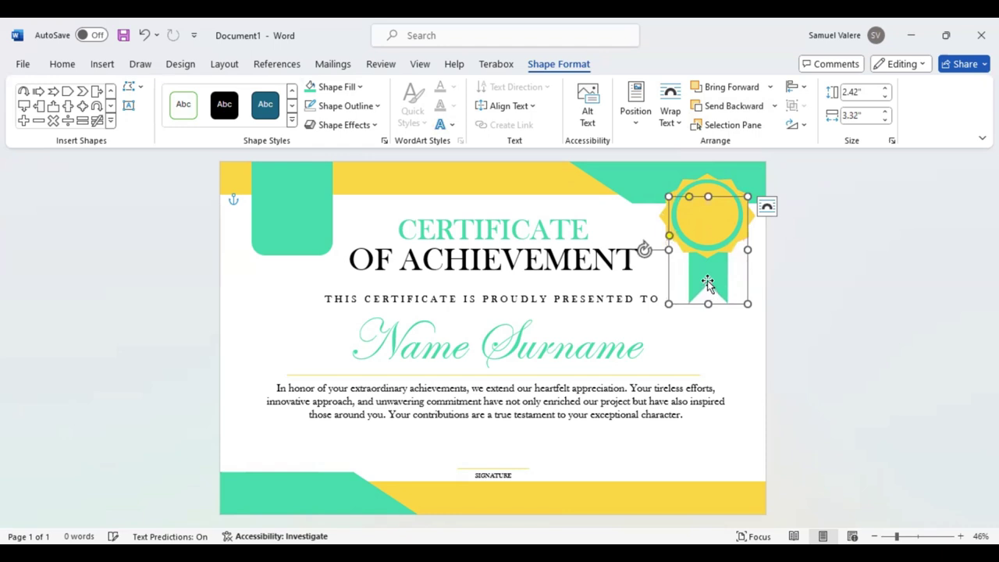
pyautogui.moveTo(707, 282); pyautogui.dragTo(707, 276)
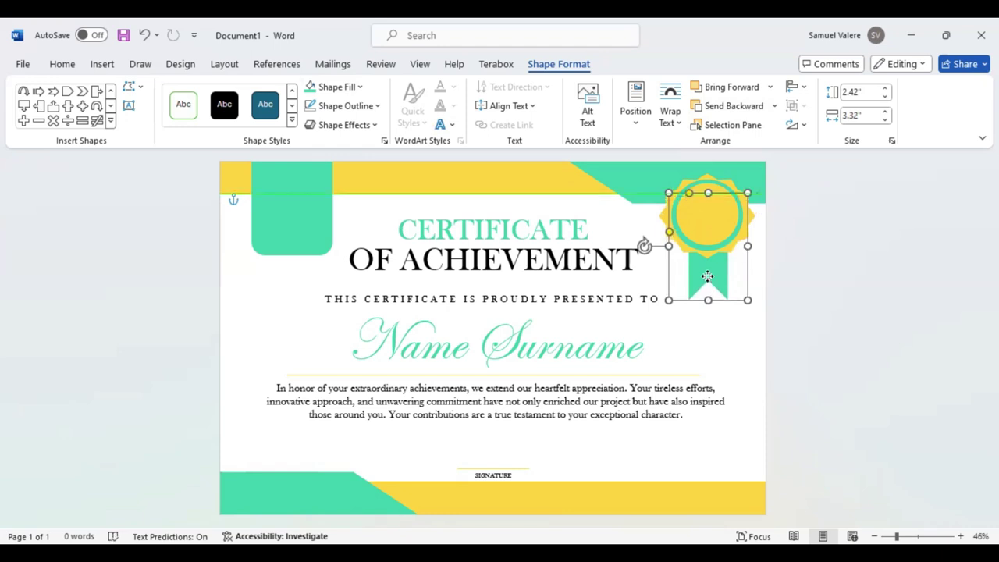